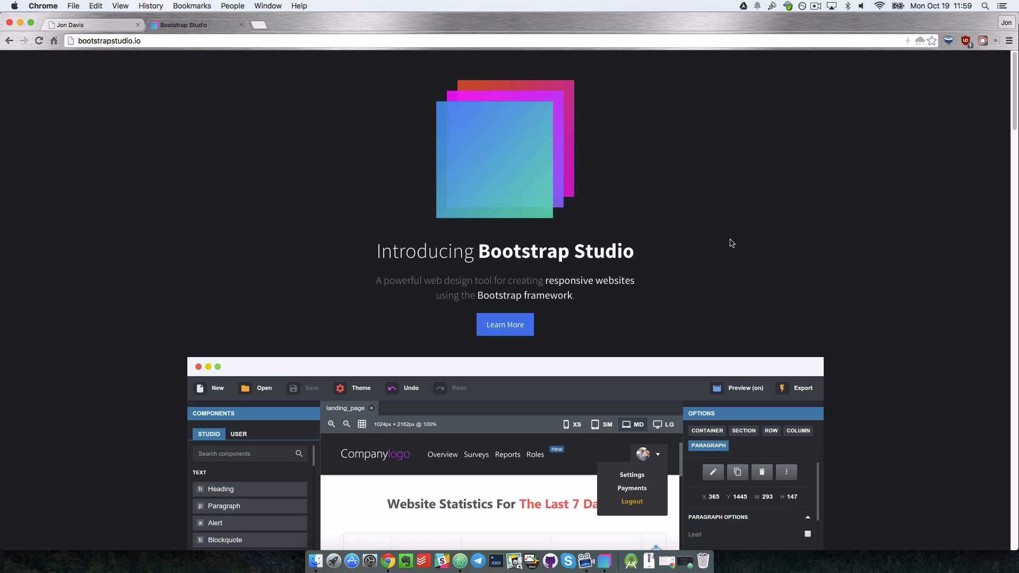
Review the Bootstrap Studio website from its introduction to the purchase section, including the description of the desktop application
scroll(714, 225, "down", 3)
scroll(817, 227, "down", 10)
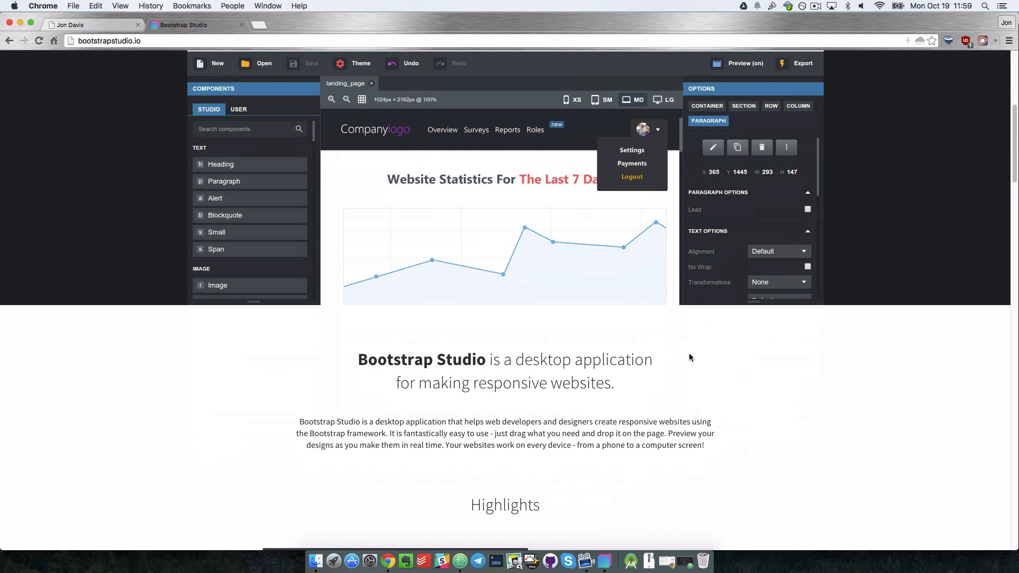
scroll(684, 357, "down", 4)
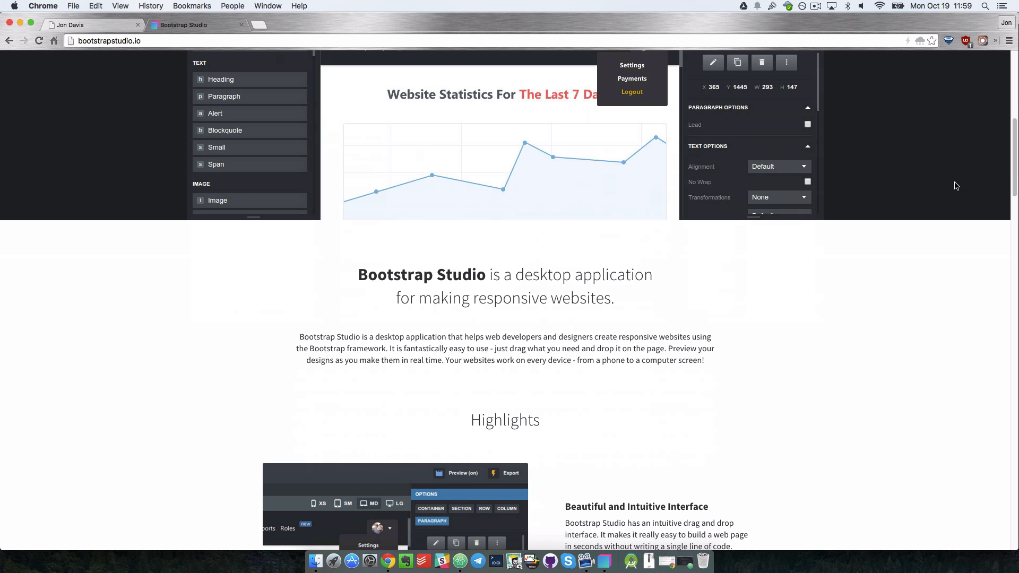
left_click_drag(1012, 171, 987, 554)
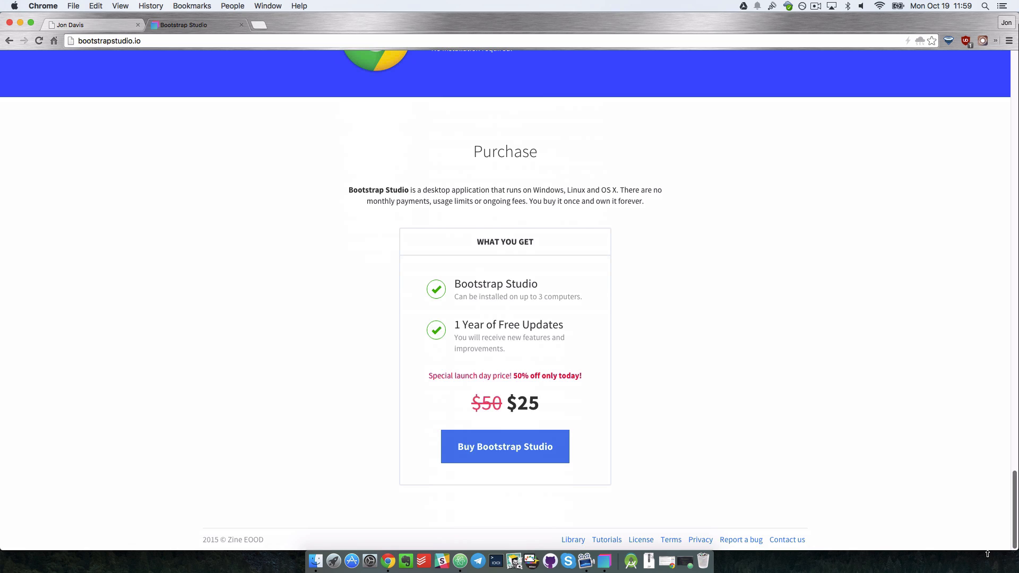
left_click_drag(987, 554, 999, 172)
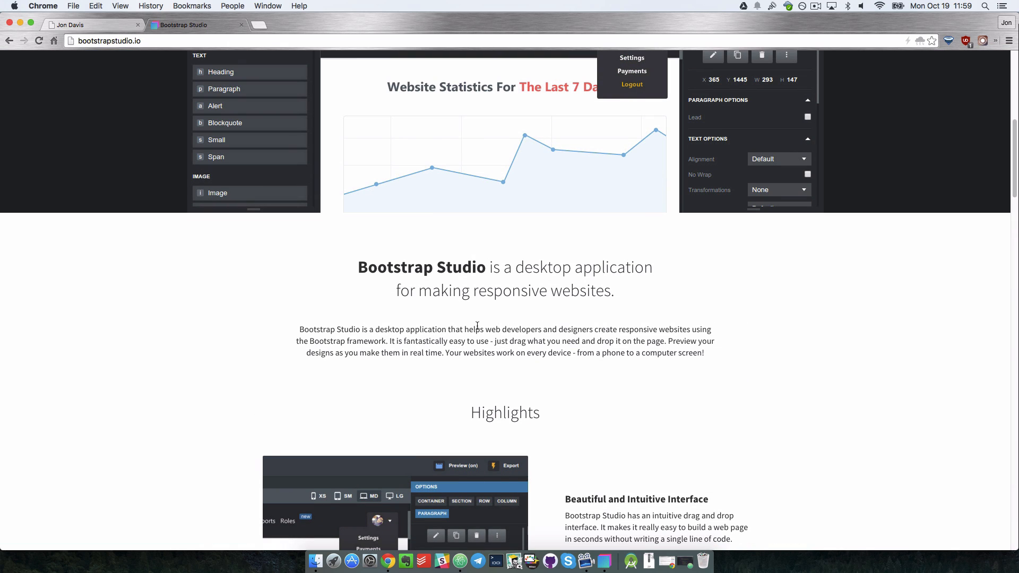
left_click_drag(464, 330, 387, 341)
left_click(631, 352)
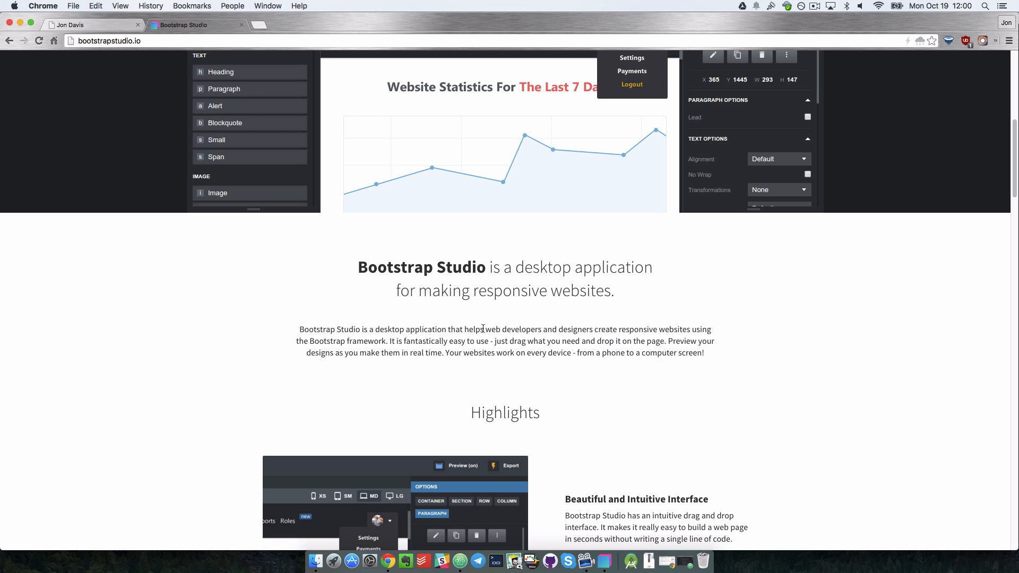
left_click_drag(484, 330, 599, 329)
left_click(599, 329)
Switch to the personal website and look through its sections, starting with About and ending beyond Photos
key("super+1")
scroll(629, 320, "up", 15)
scroll(629, 320, "up", 4)
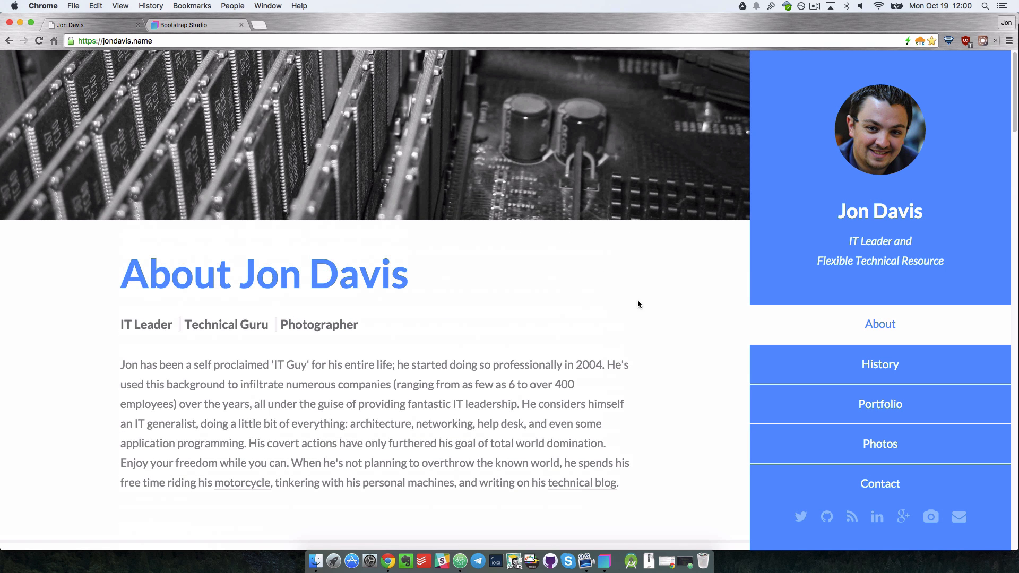
scroll(637, 297, "down", 20)
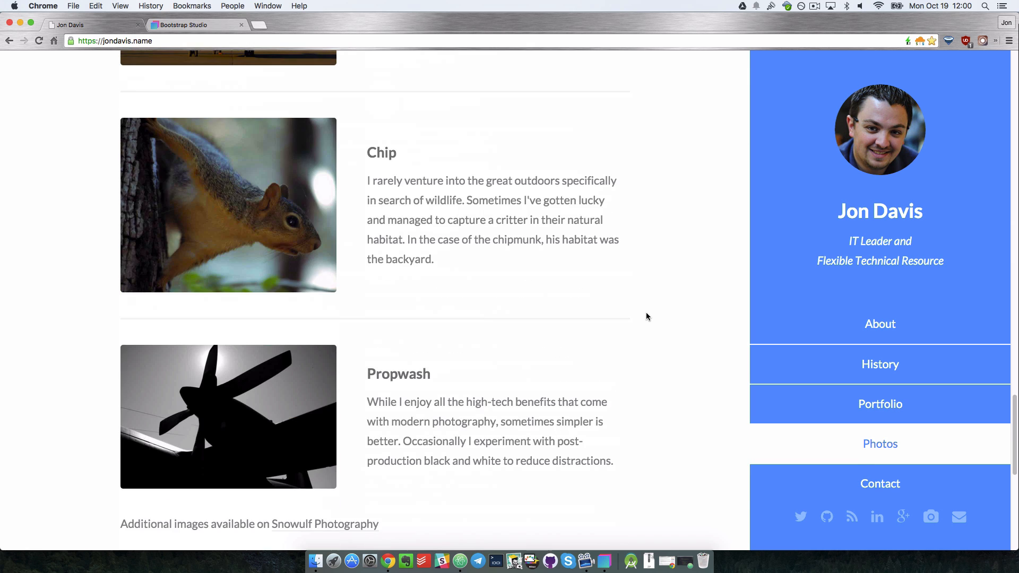
scroll(646, 316, "down", 8)
scroll(646, 313, "up", 20)
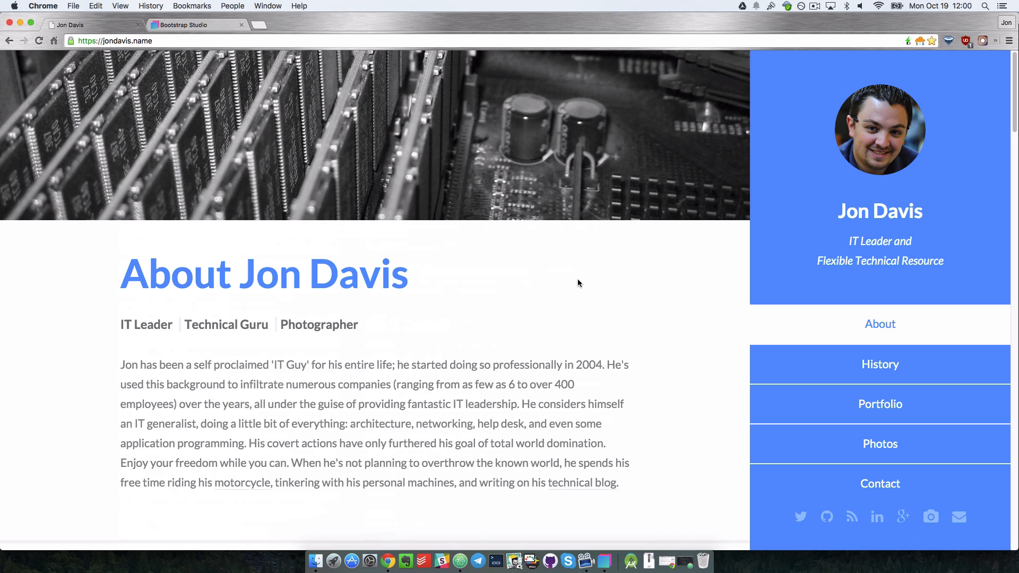
Return to the Bootstrap Studio website, switch to the Bootstrap Studio desktop application and open the Getting Started Guide
key("ctrl+Tab")
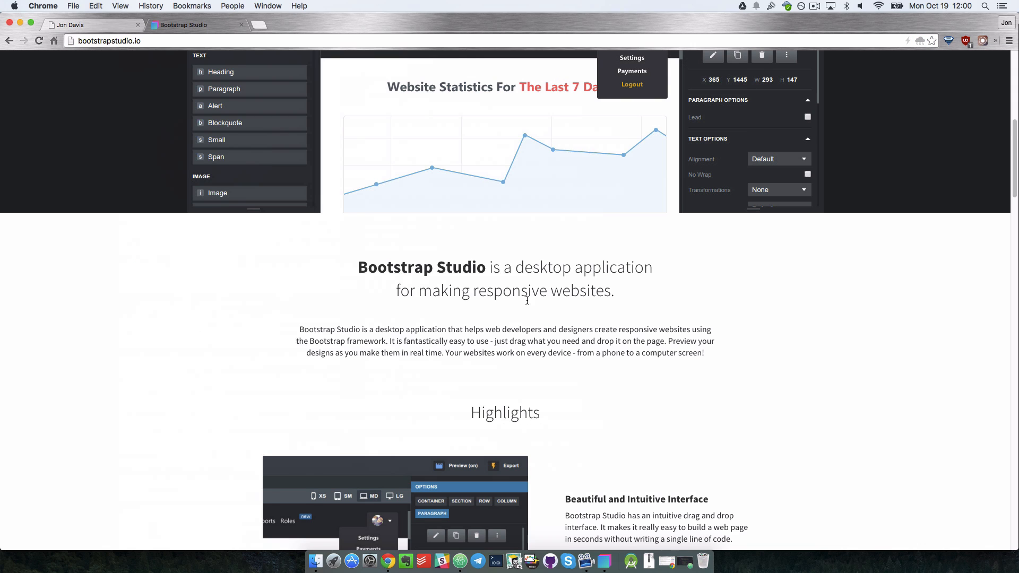
scroll(624, 355, "up", 1)
scroll(624, 354, "up", 1)
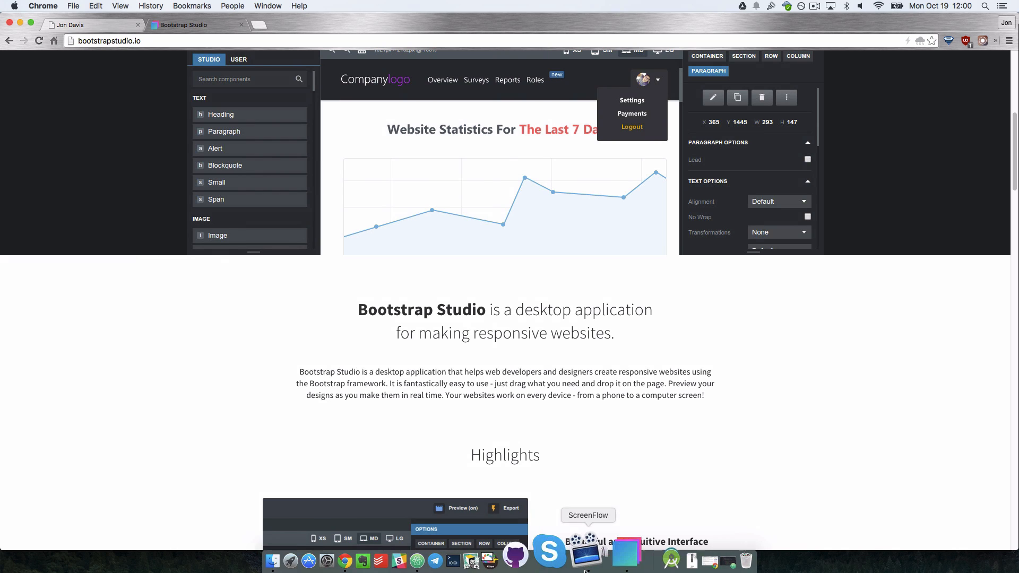
left_click(606, 556)
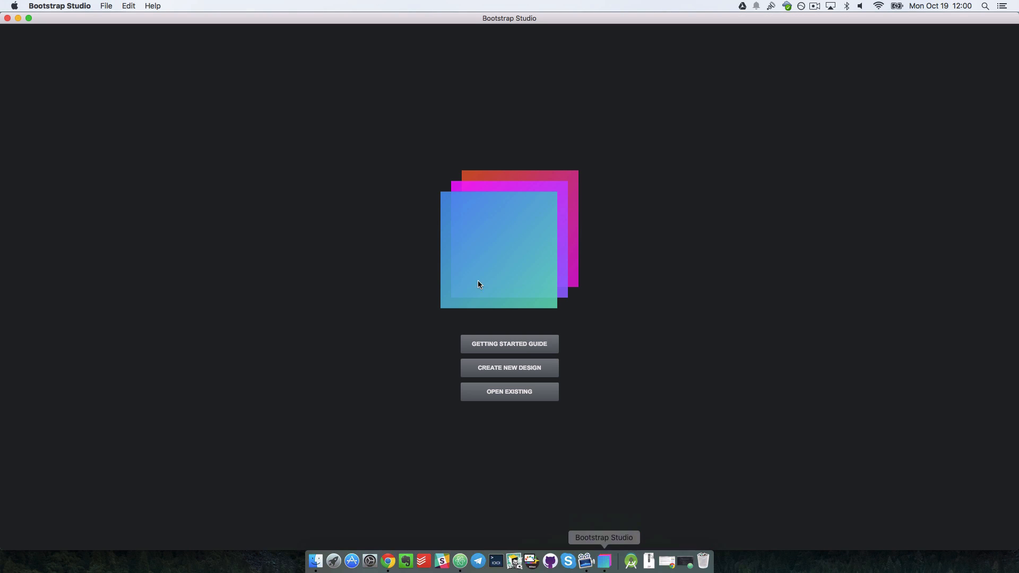
left_click(507, 350)
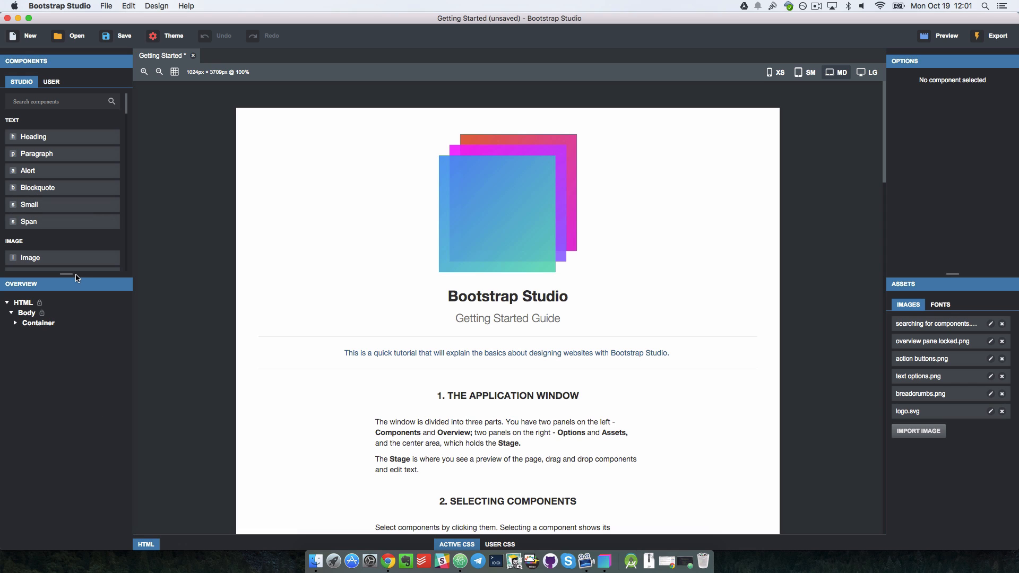
Enlarge the Components panel and look through the Studio and User component lists
scroll(48, 221, "down", 1)
scroll(47, 221, "down", 10)
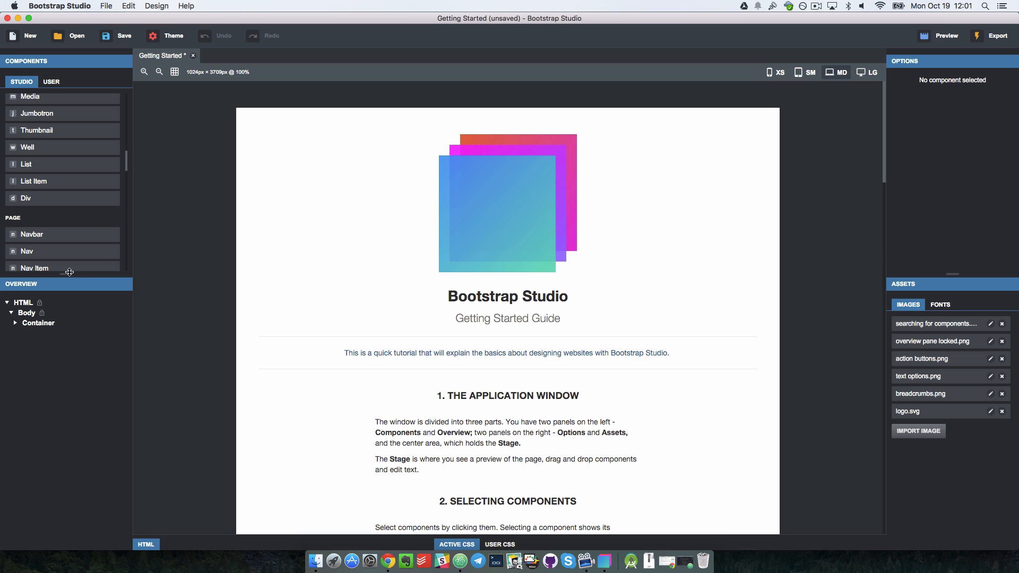
left_click_drag(69, 278, 69, 397)
scroll(127, 199, "down", 1)
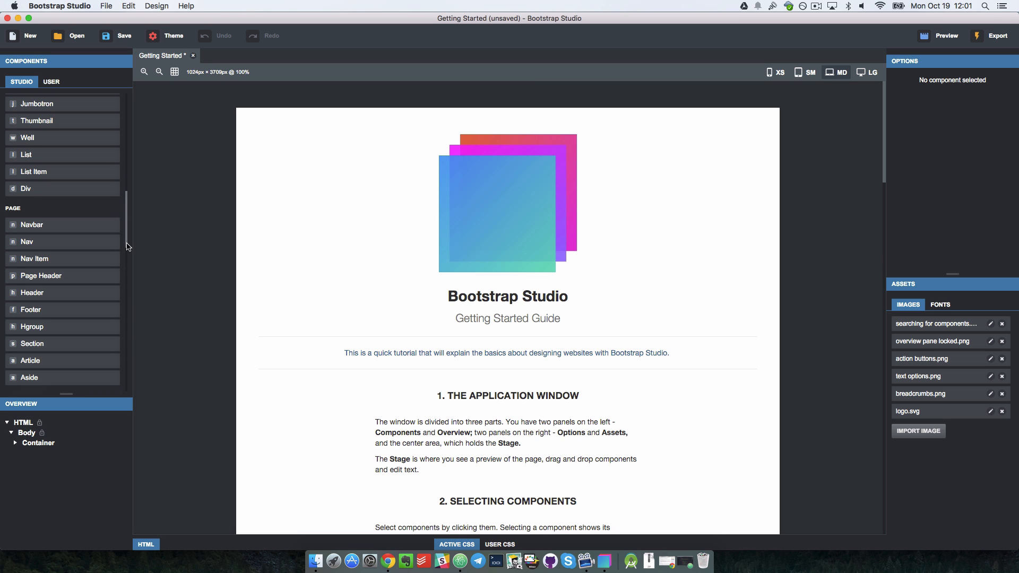
scroll(129, 247, "down", 10)
scroll(134, 334, "up", 15)
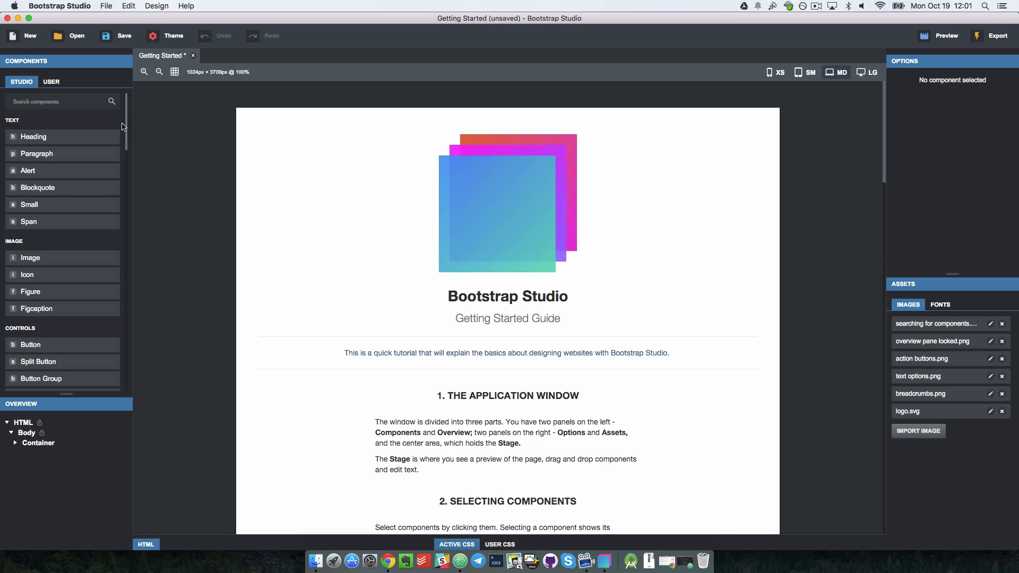
scroll(137, 371, "down", 20)
scroll(106, 239, "up", 15)
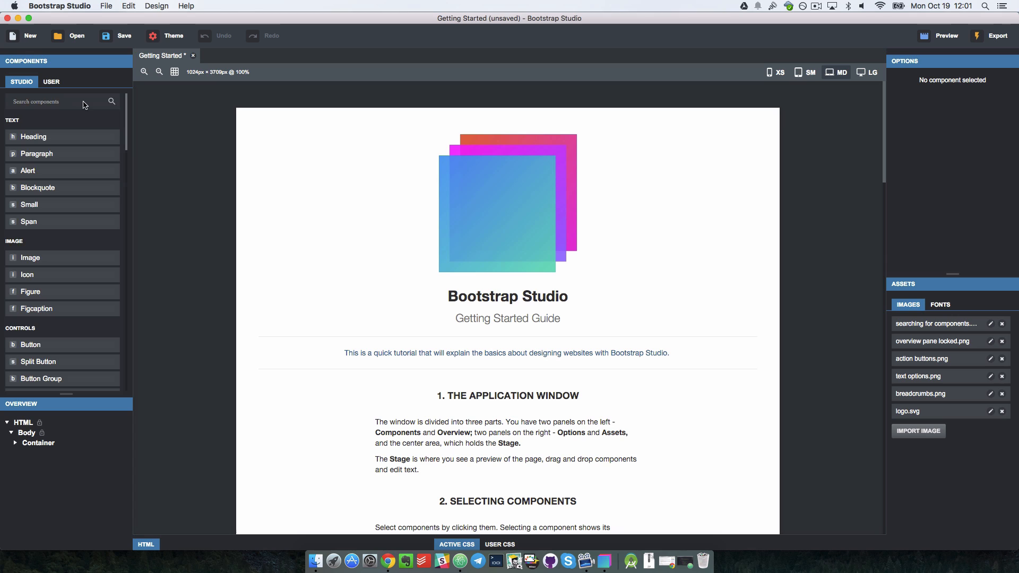
left_click(51, 82)
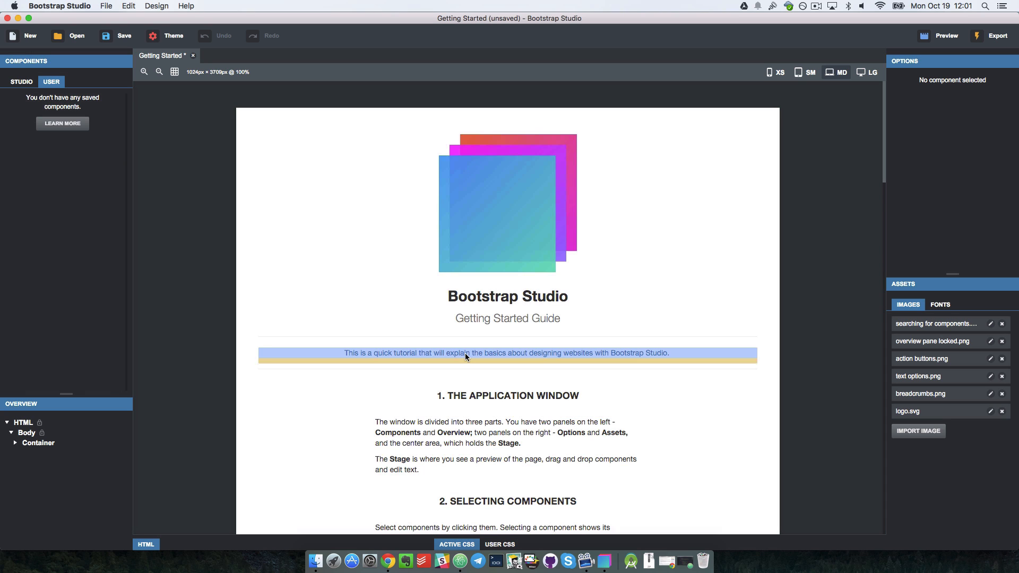
Select part of the introductory tutorial paragraph in text editing, check the available edit commands and leave the paragraph without changes
double_click(464, 352)
left_click_drag(517, 353, 615, 353)
left_click(389, 353)
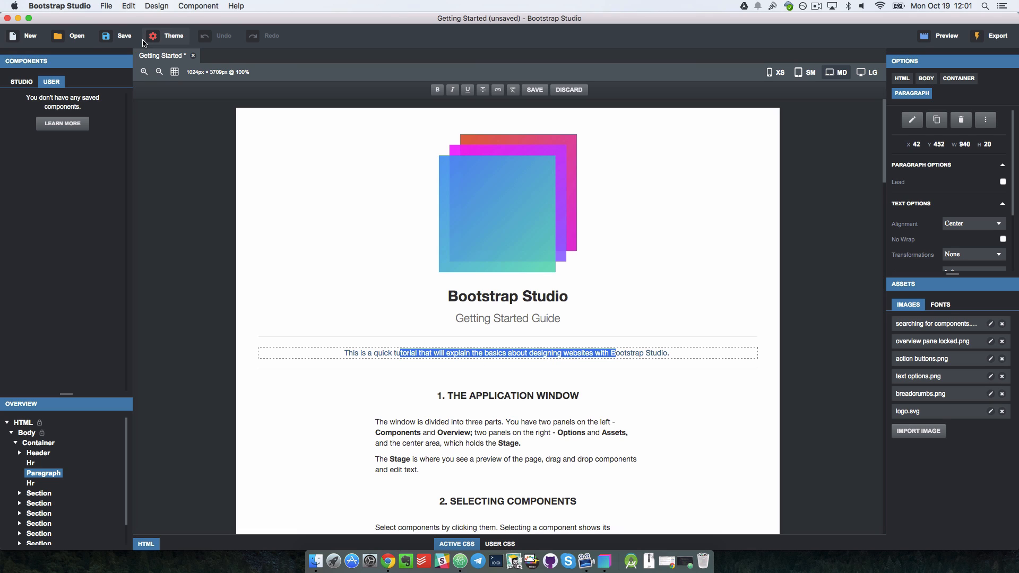
left_click(129, 5)
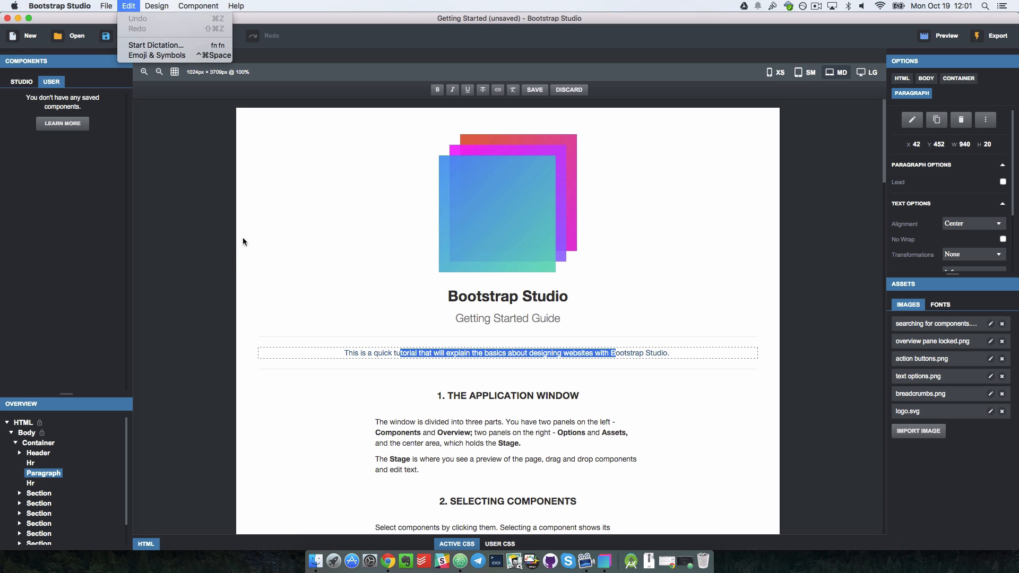
left_click(298, 284)
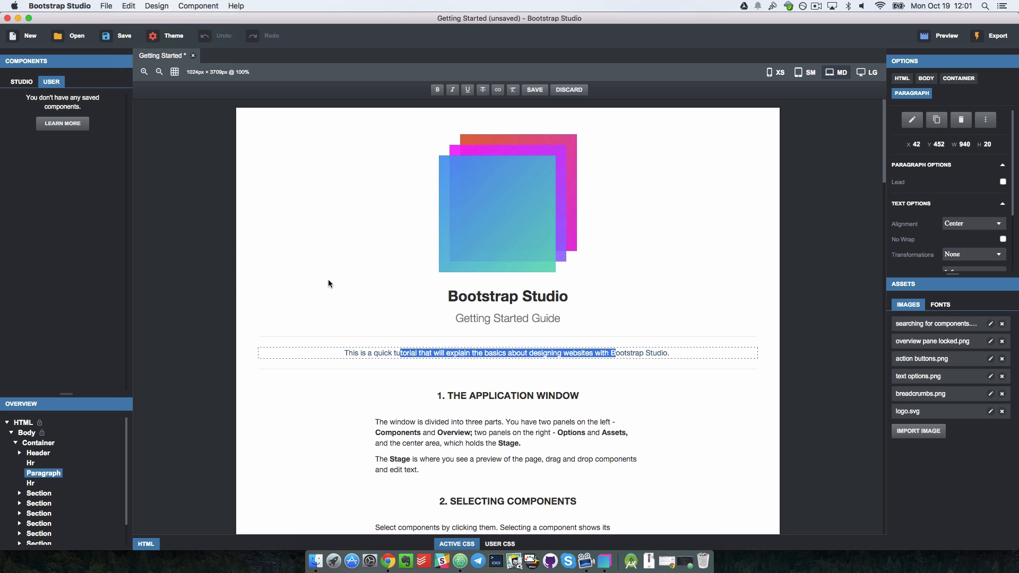
left_click(277, 338)
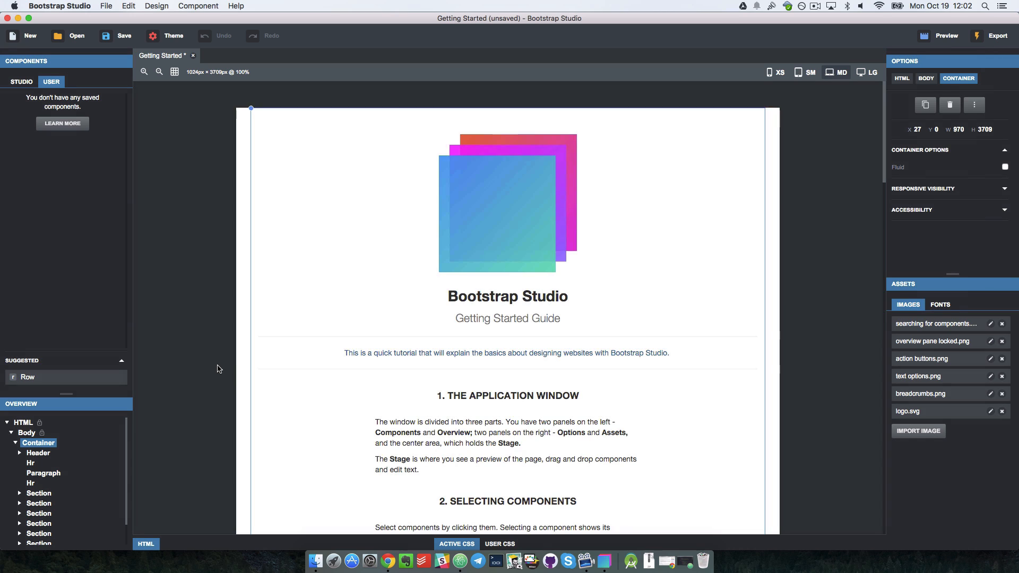
left_click(217, 369)
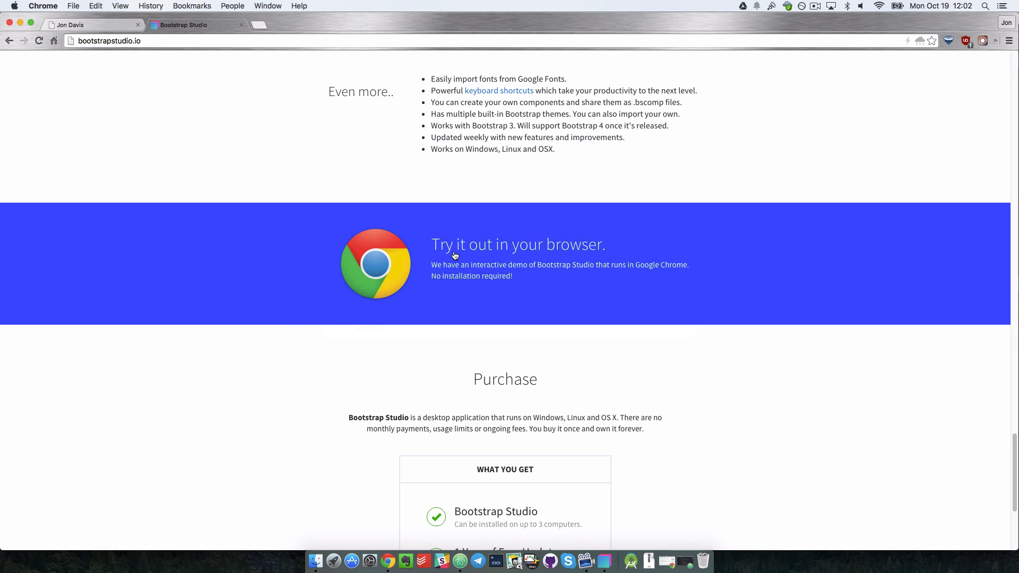
Open the interactive browser demo from the Bootstrap Studio website and load its Getting Started Guide
left_click(453, 255)
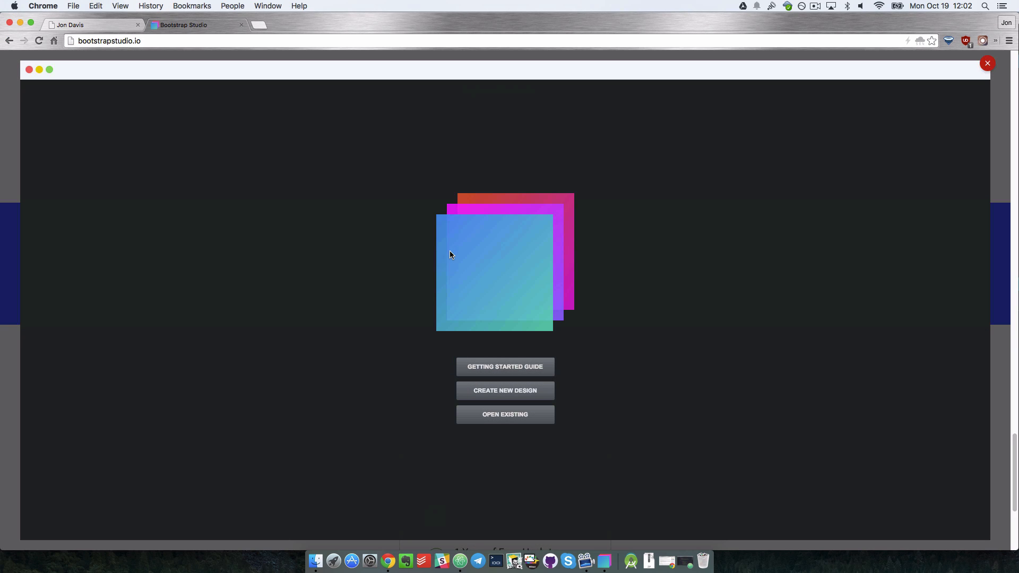
left_click(508, 374)
scroll(487, 390, "down", 3)
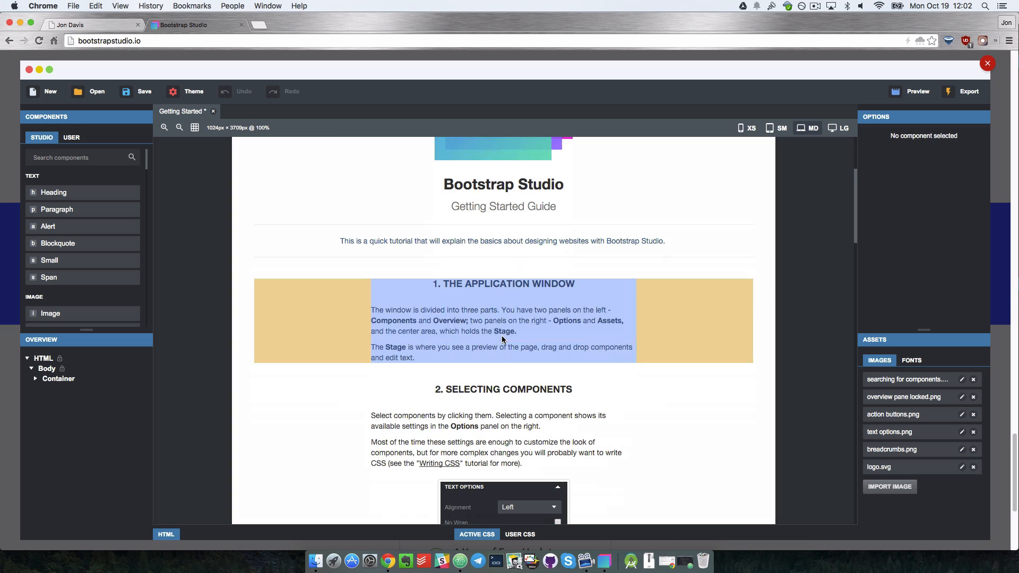
Try to select text in the first paragraph of "1. The Application Window" and paste clipboard content several times
double_click(504, 330)
mouse_move(498, 329)
left_mouse_down()
mouse_move(477, 317)
mouse_move(488, 335)
left_mouse_up()
left_click(477, 317)
key("ctrl+v")
key("ctrl+v")
key("ctrl+v")
key("ctrl+v")
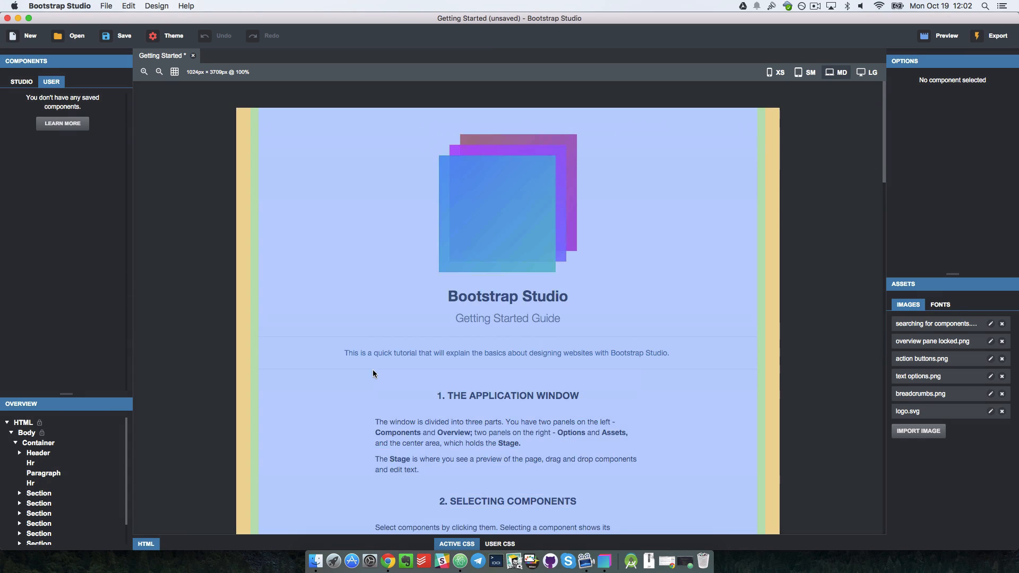
Skim the Getting Started guide down to its closing section and return to its beginning
scroll(372, 366, "down", 15)
scroll(598, 372, "down", 10)
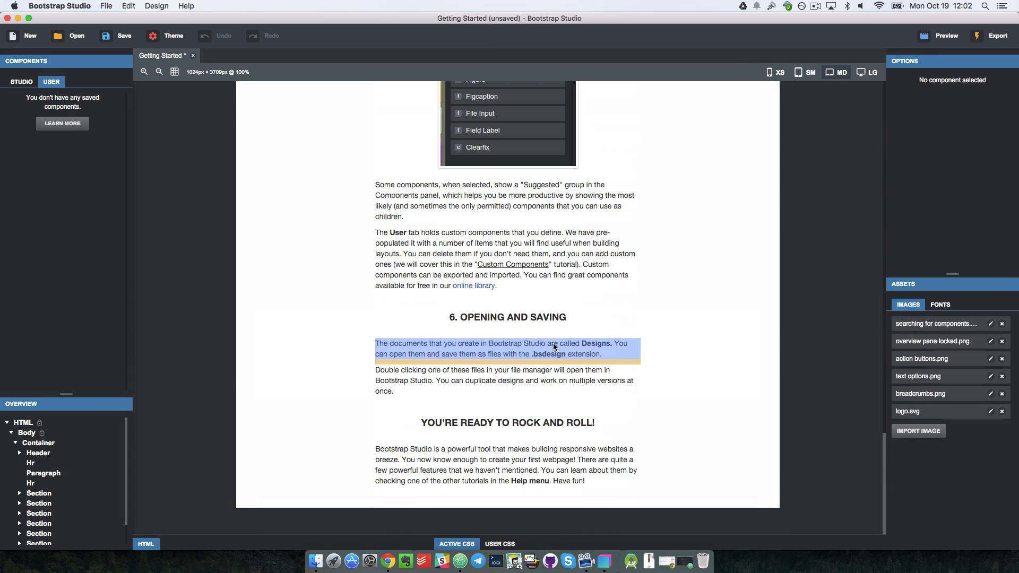
scroll(638, 218, "up", 20)
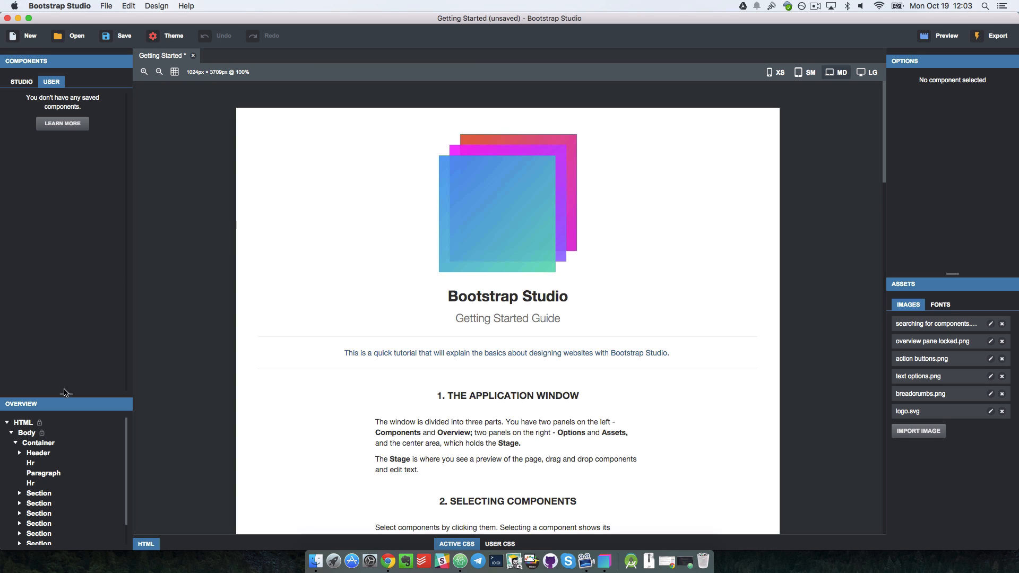
Show the Studio component list, look through it to the Misc group and enlarge the Overview panel
left_click(24, 81)
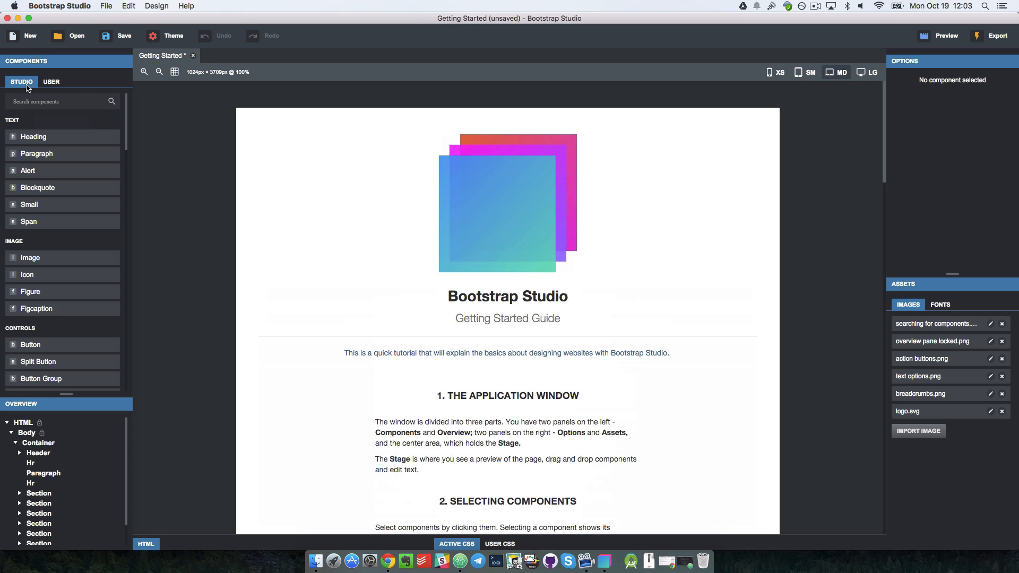
scroll(65, 221, "down", 15)
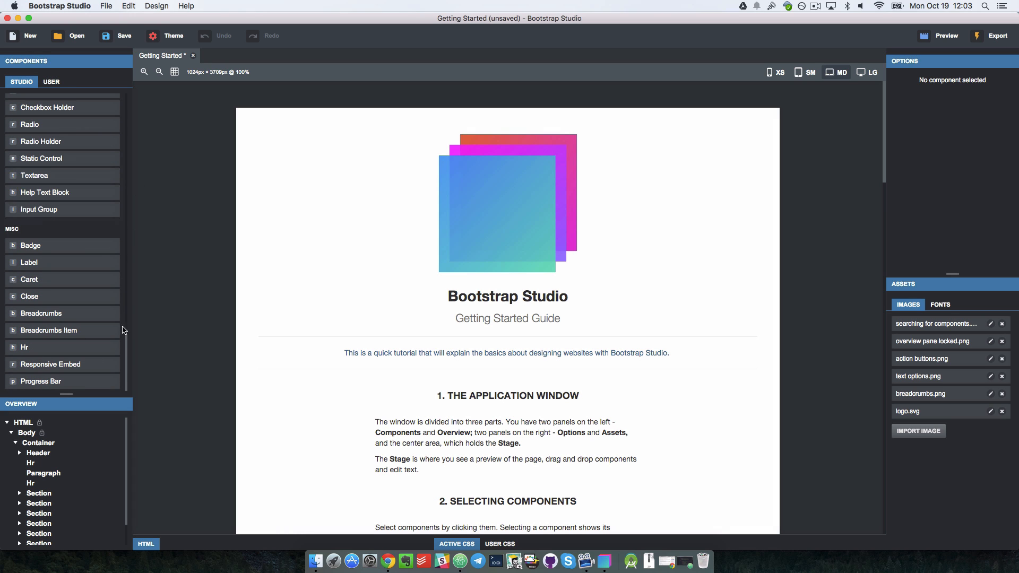
left_click_drag(74, 392, 88, 446)
left_click_drag(157, 447, 66, 313)
Select the heading "1. The Application Window" and enlarge the Options panel to show all its settings
left_click(38, 410)
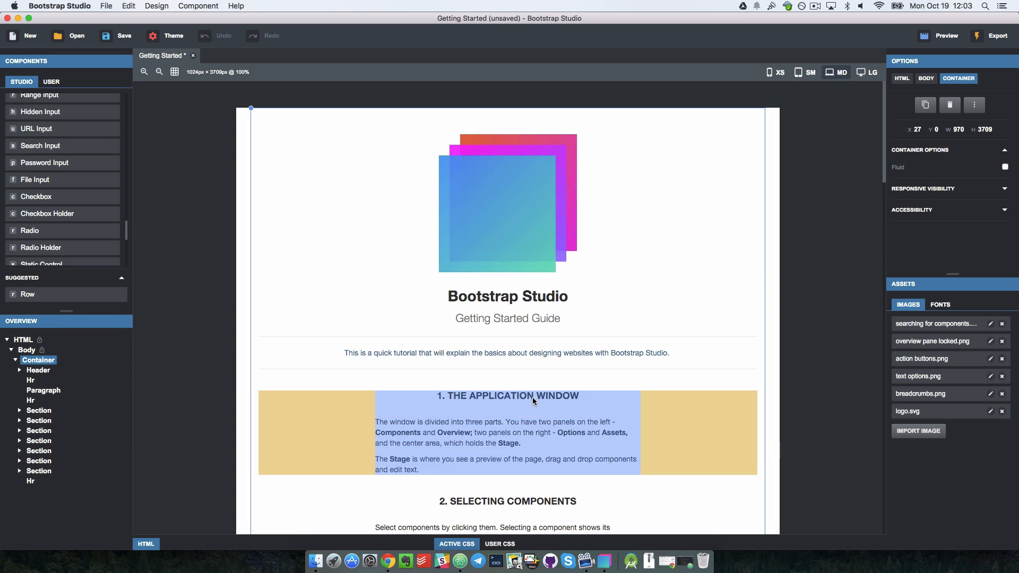
left_click(73, 419)
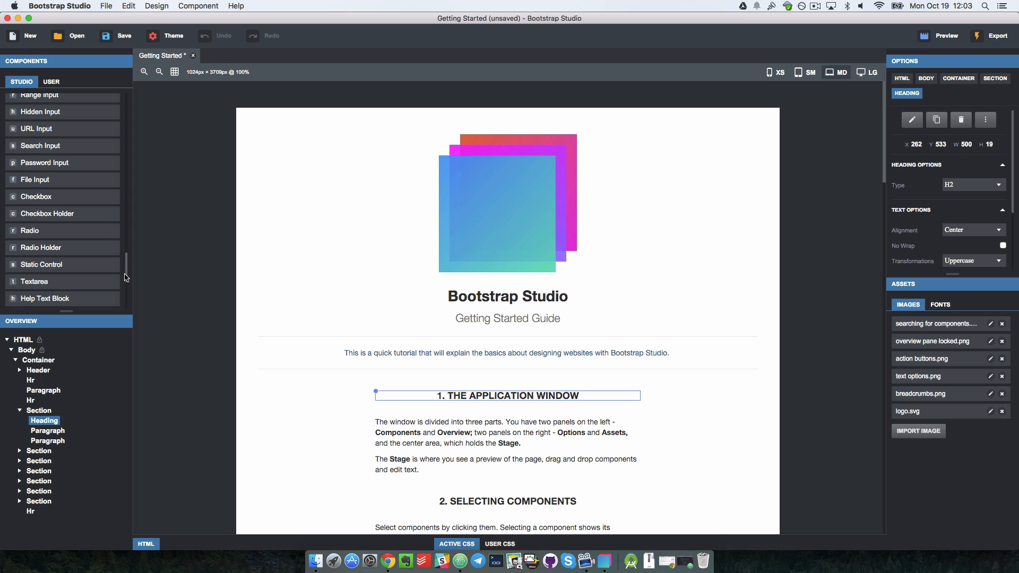
scroll(129, 297, "down", 5)
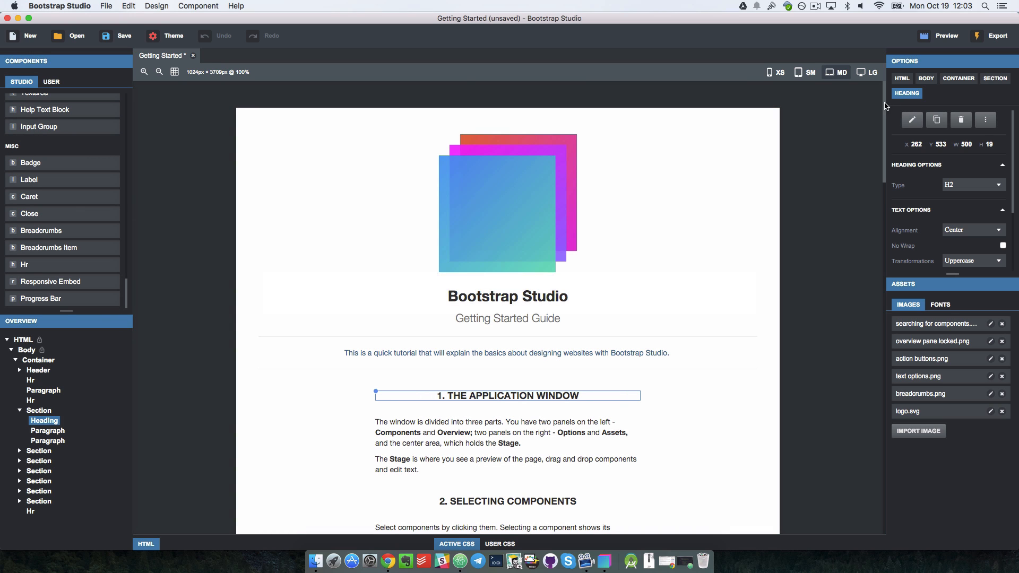
scroll(903, 214, "down", 4)
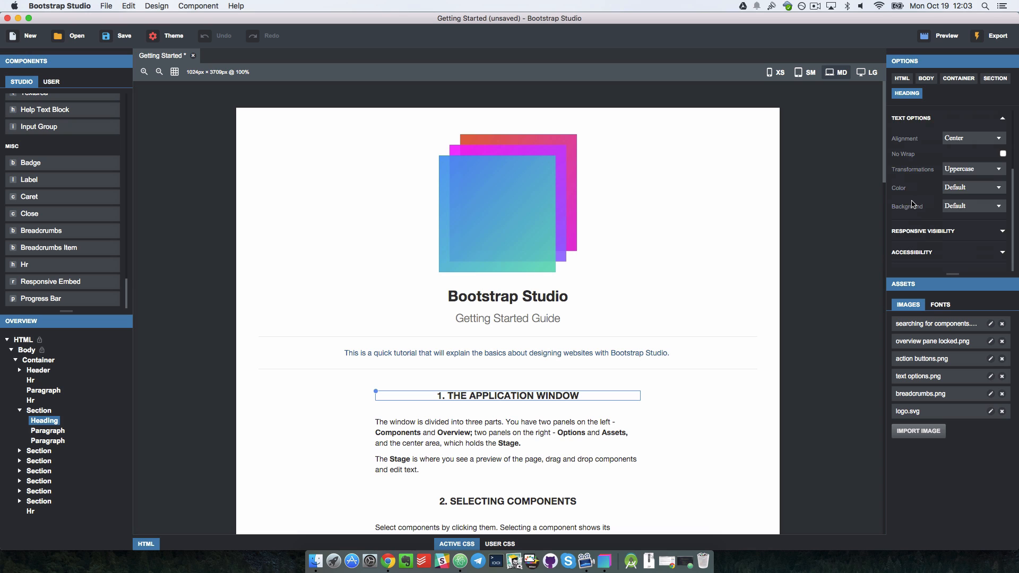
left_click_drag(950, 273, 950, 401)
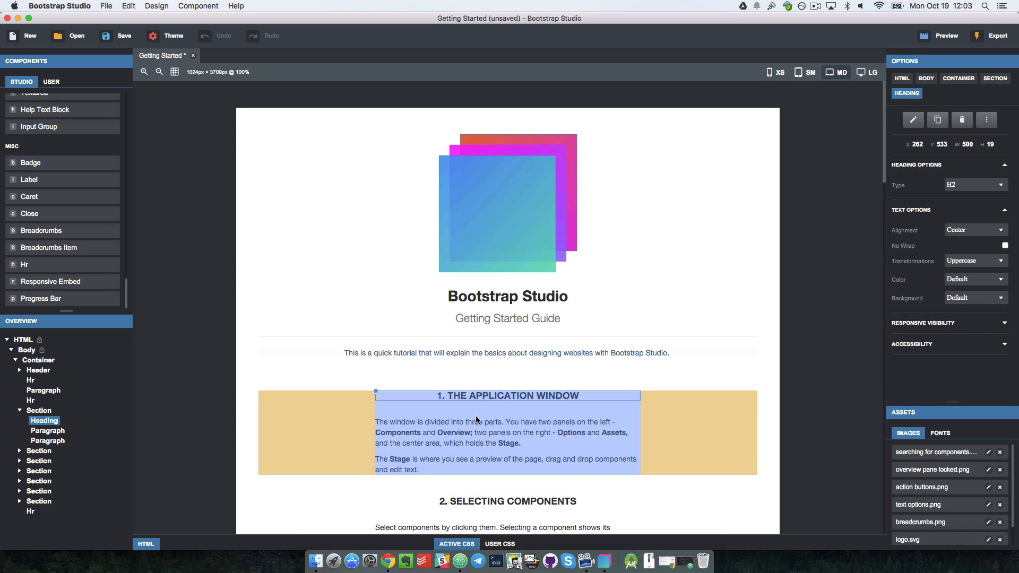
Format the first paragraph under "1. The Application Window" with Lowercase transformation, Center alignment and Primary text color
key("Down")
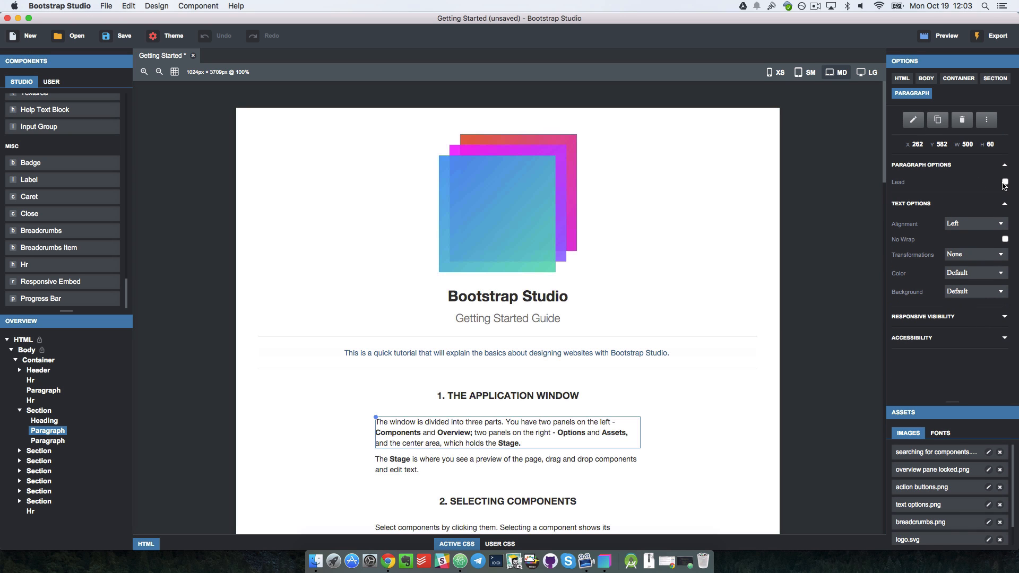
left_click(994, 254)
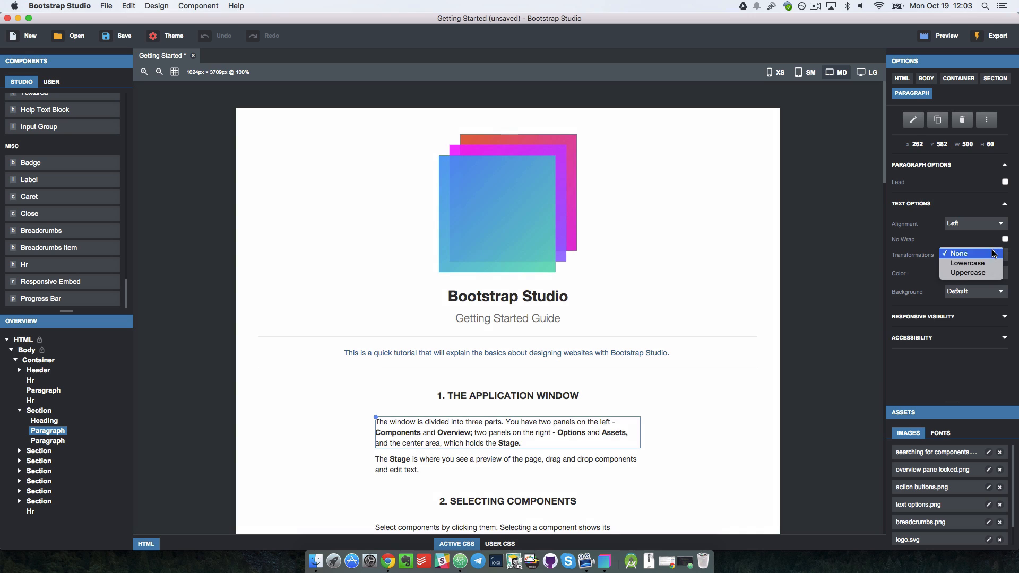
left_click(984, 262)
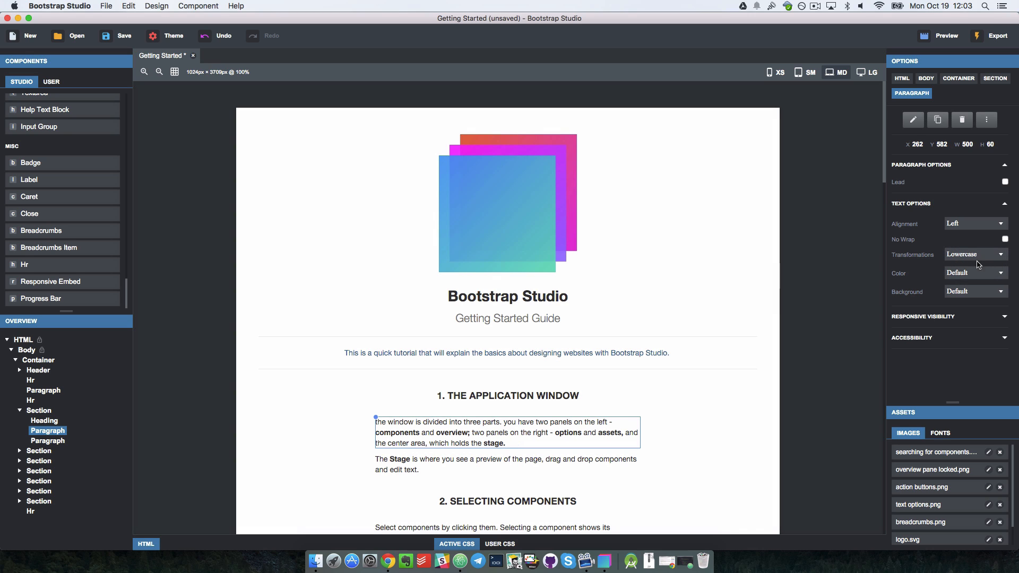
left_click(971, 225)
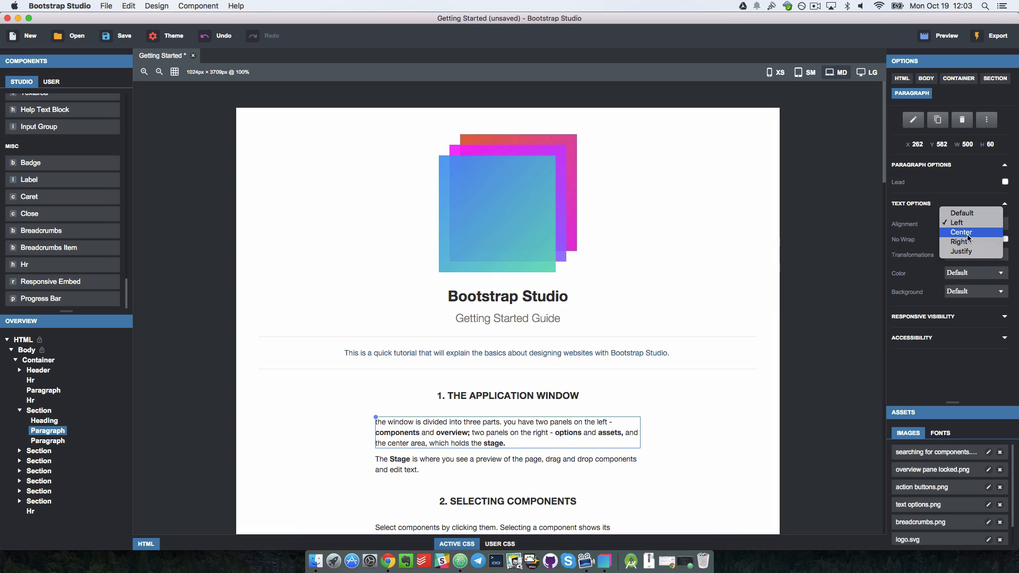
left_click(971, 233)
left_click(969, 274)
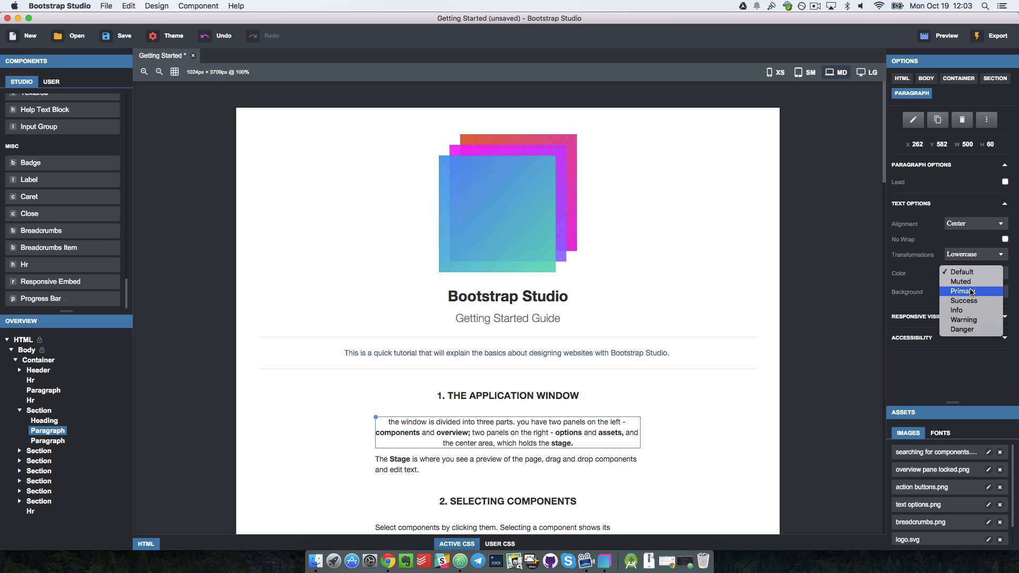
left_click(971, 291)
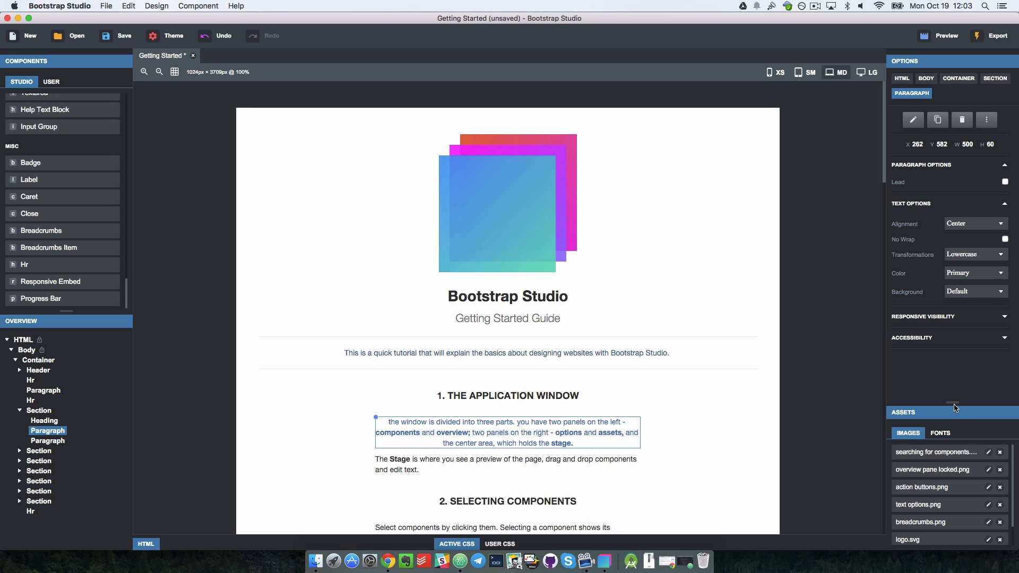
Enlarge the Assets area to check its fonts and images, restore its height and clear the component selection
left_click_drag(954, 406, 957, 379)
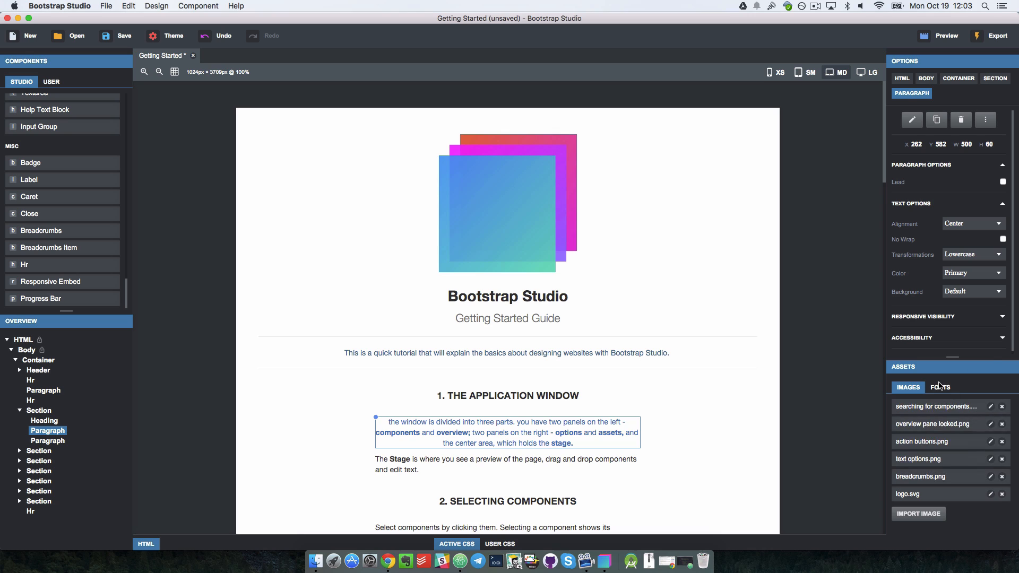
left_click(935, 388)
left_click(908, 391)
left_click_drag(950, 356, 943, 408)
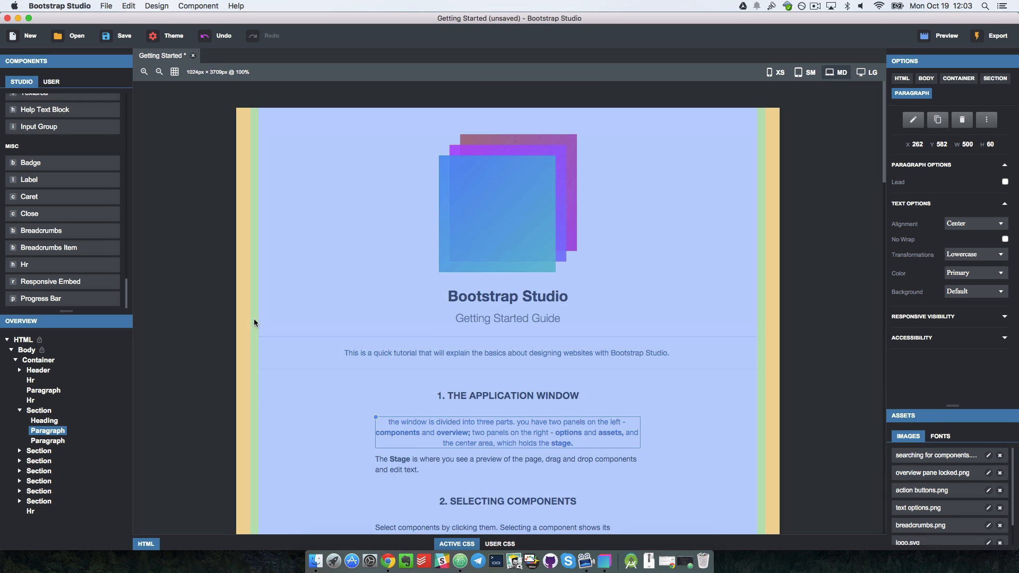
left_click(254, 318)
left_click(233, 305)
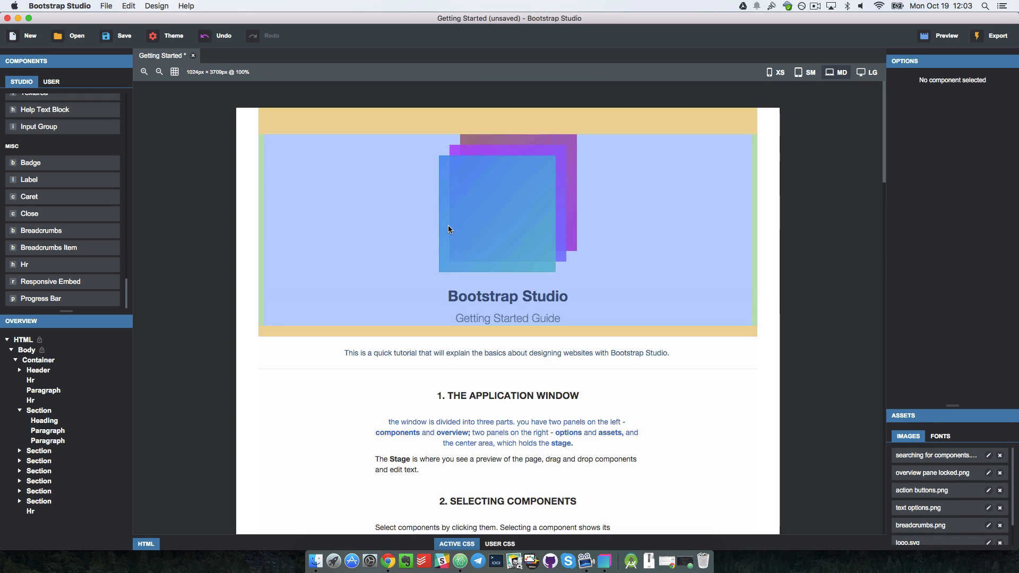
left_click(931, 38)
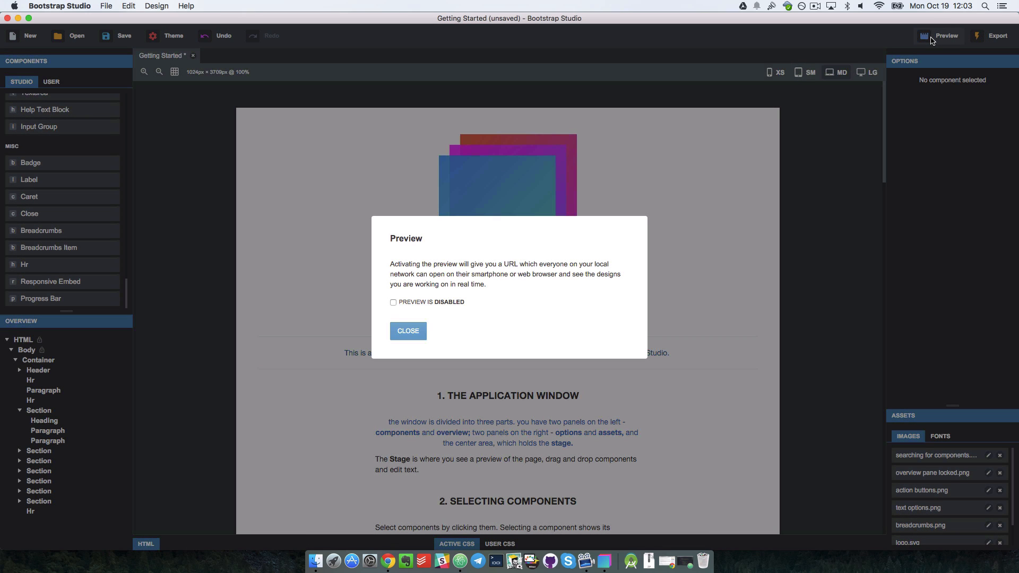
left_click(415, 302)
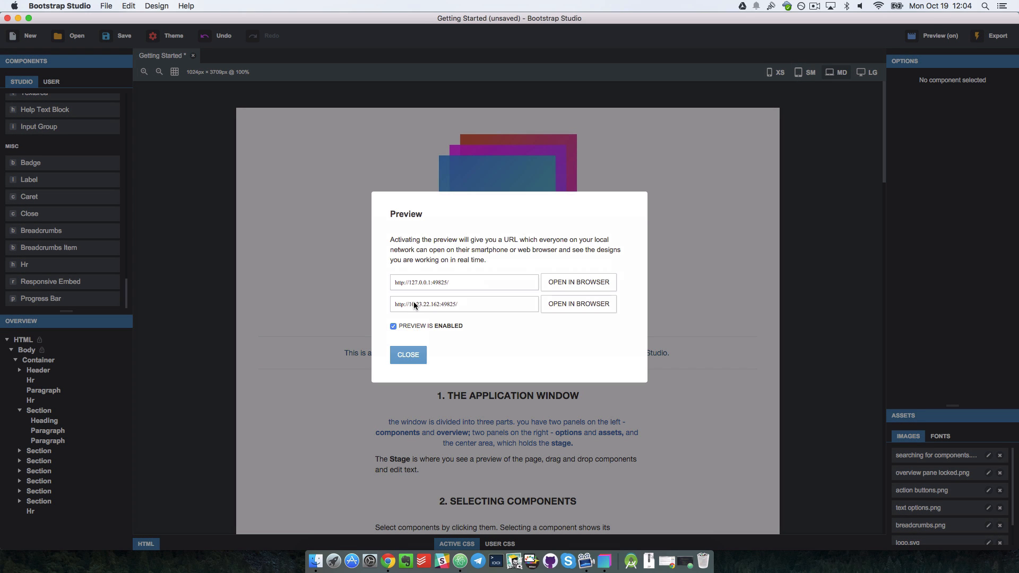
left_click(559, 308)
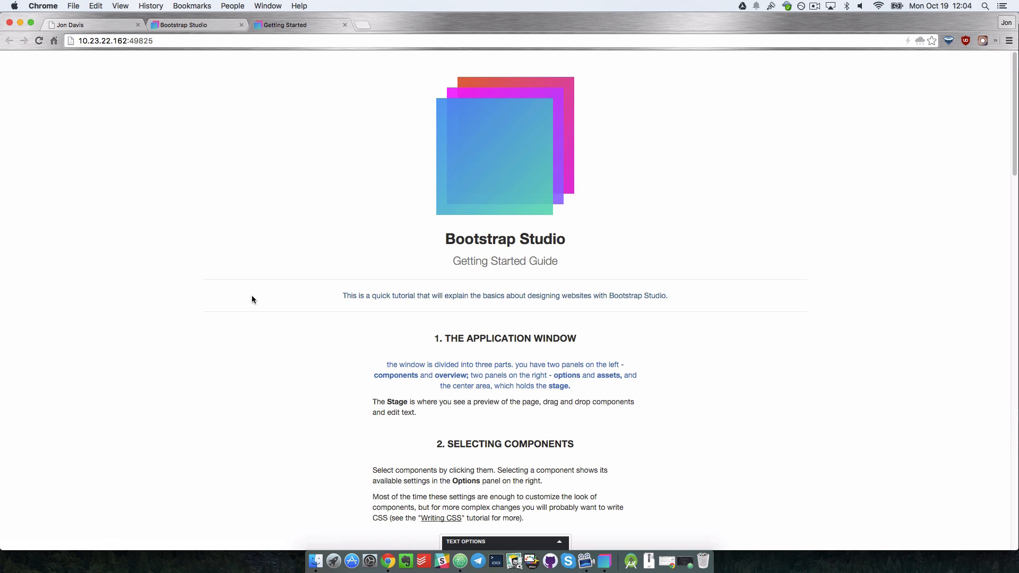
scroll(251, 297, "down", 20)
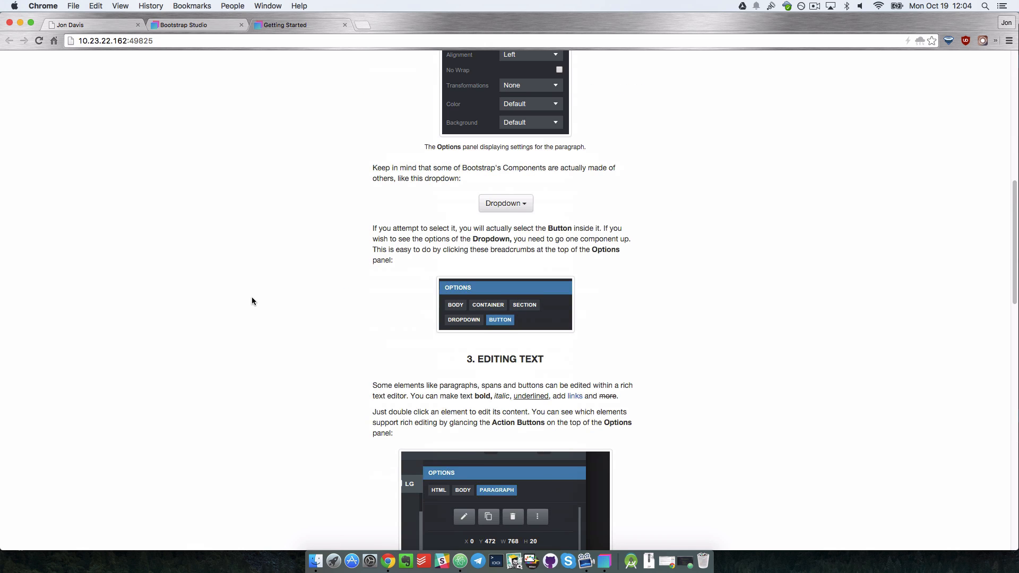
scroll(252, 296, "up", 20)
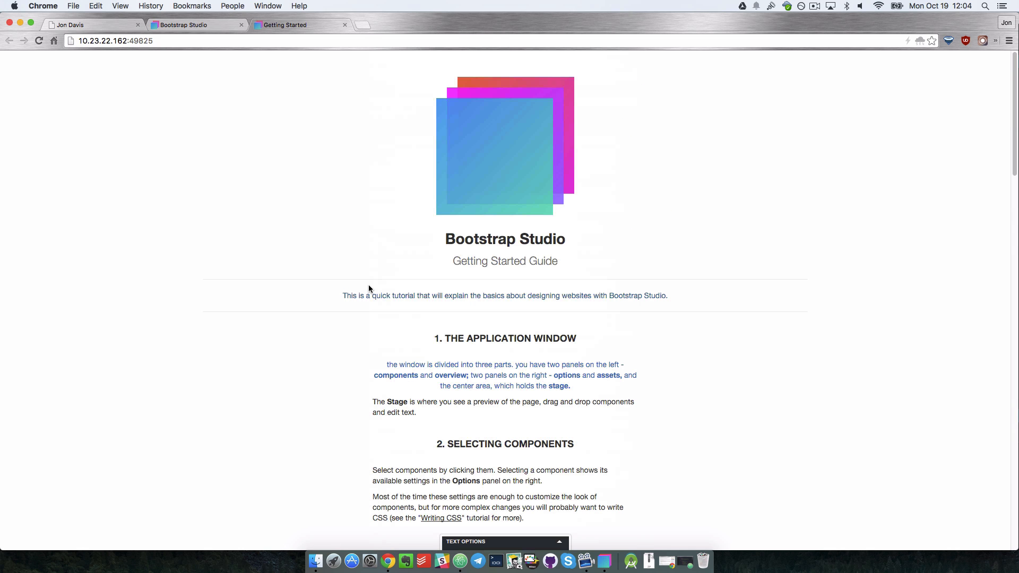
key("super+Tab")
left_click(408, 355)
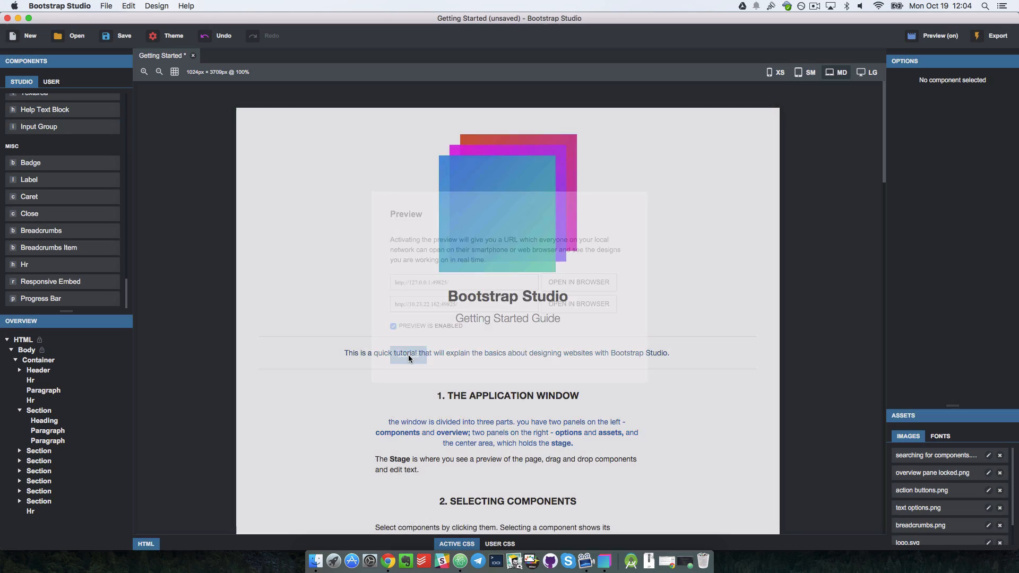
Replace the introductory paragraph under "Getting Started Guide" with "edsfdsfdssdf" and check the change in the Chrome preview
triple_click(569, 352)
type("edsfdsfdssdf")
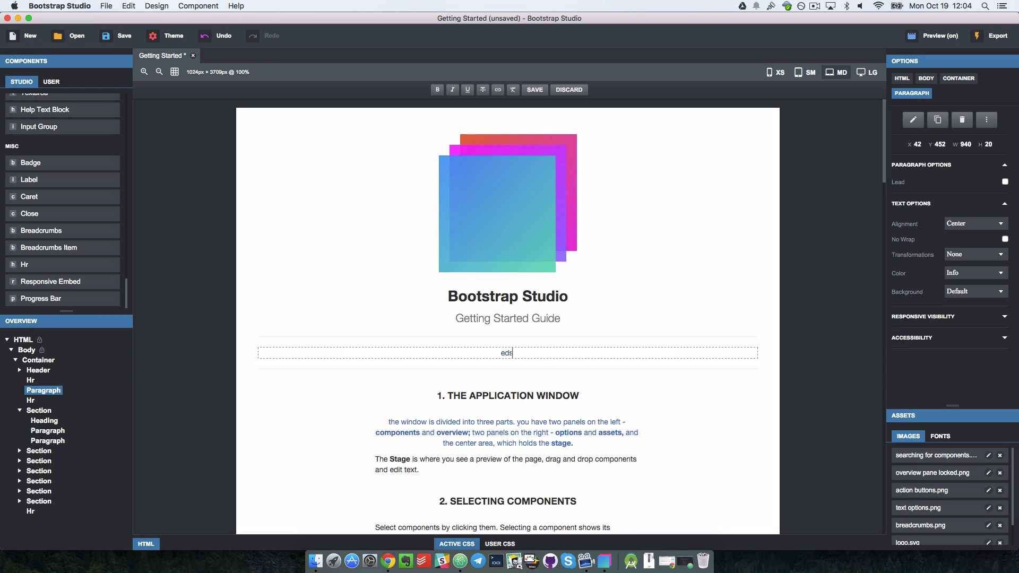
left_click(660, 371)
key("super+Tab")
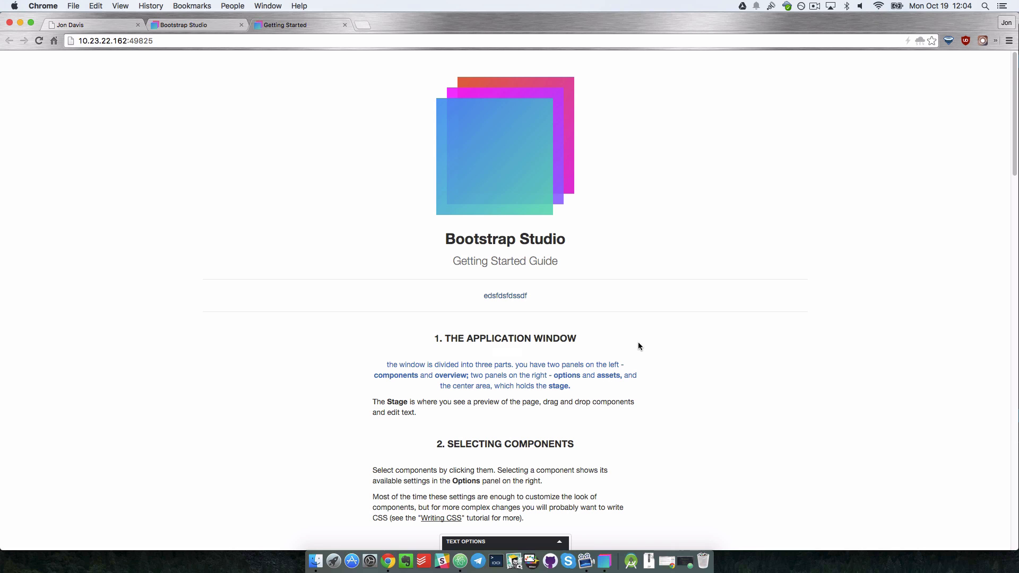
key("super+Tab")
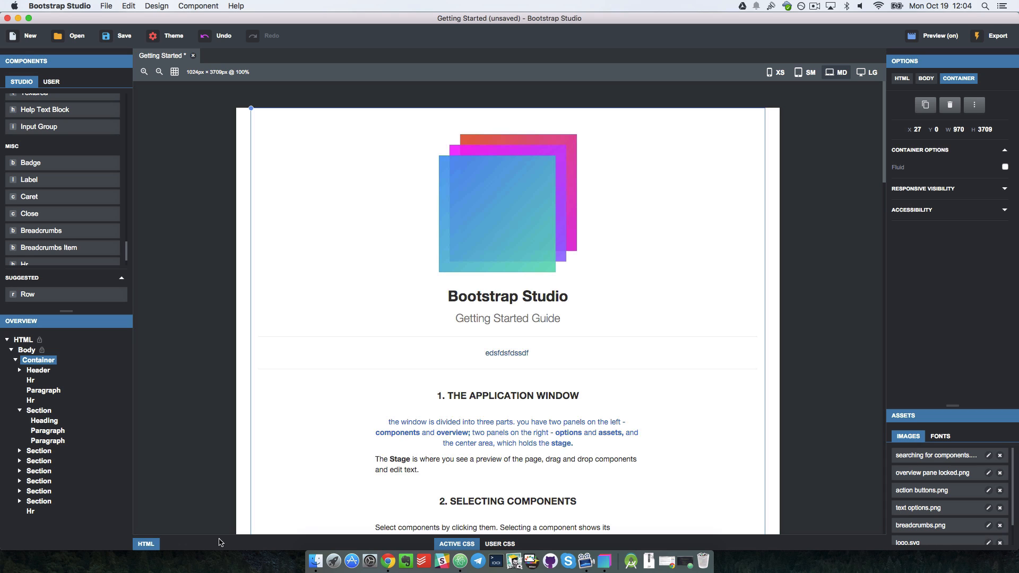
Open the HTML and CSS code area and slightly reduce its height
left_click(220, 542)
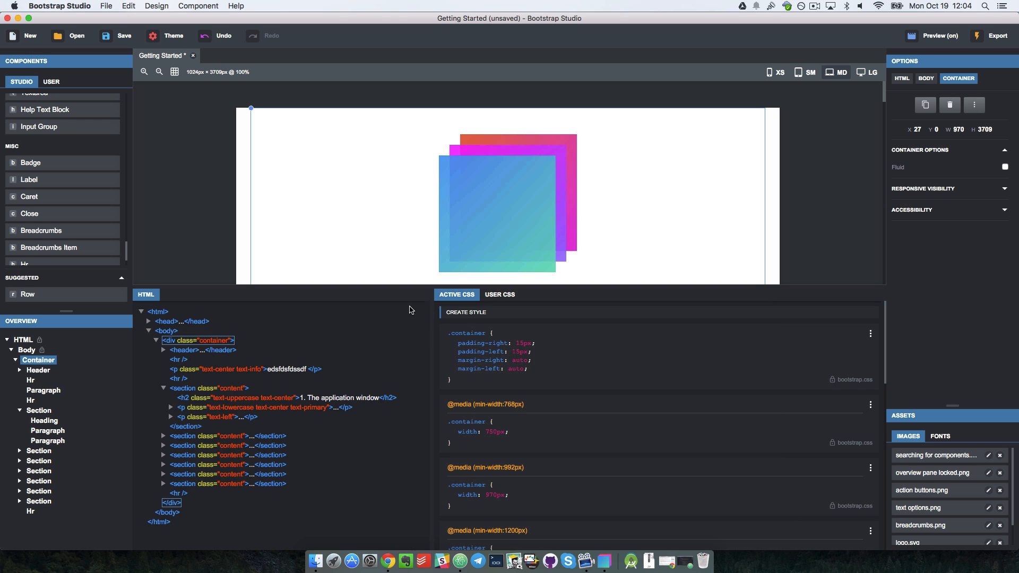
scroll(292, 212, "down", 5)
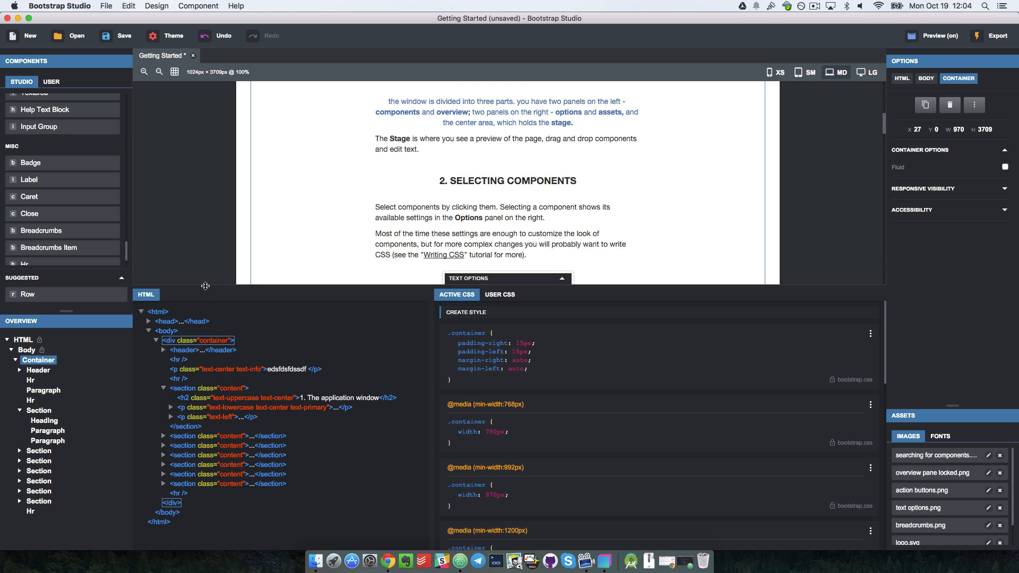
mouse_move(205, 286)
left_mouse_down()
mouse_move(207, 452)
mouse_move(212, 289)
left_mouse_up()
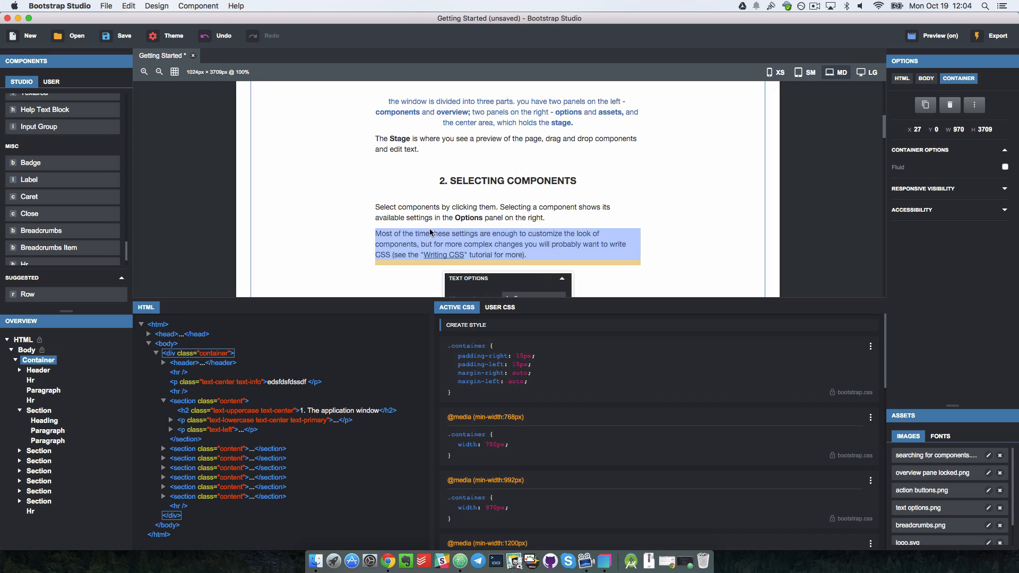
Select the first paragraph under "2. Selecting Components" and look through its active CSS, including the inherited rules
left_click(438, 218)
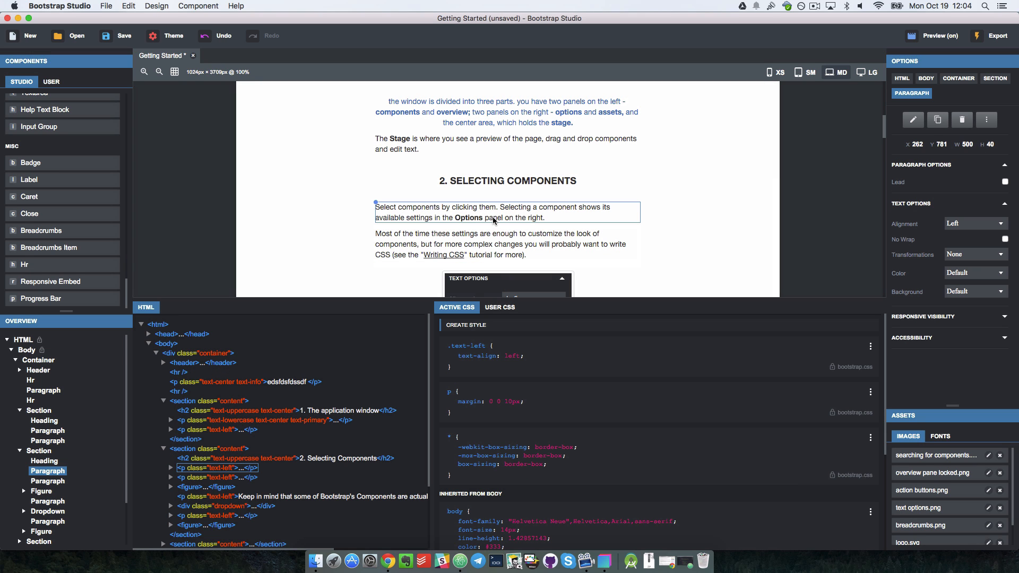
scroll(618, 212, "up", 1)
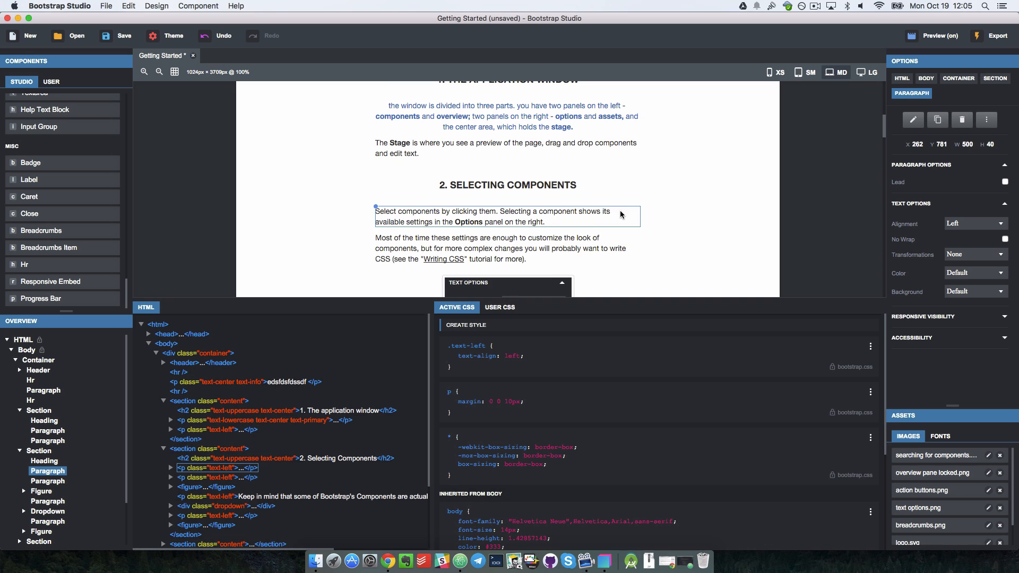
scroll(619, 215, "up", 1)
scroll(613, 220, "down", 1)
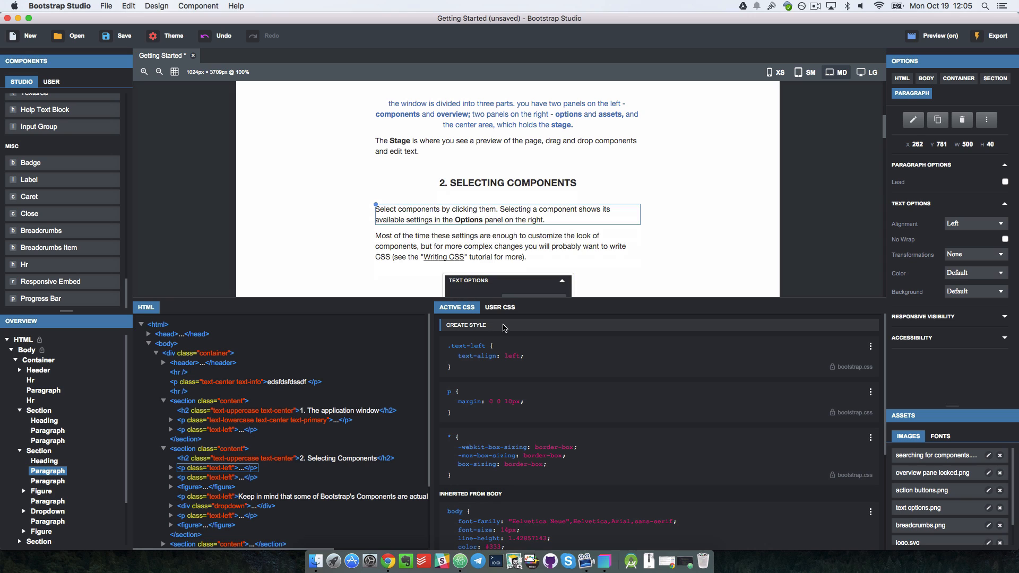
scroll(512, 388, "down", 5)
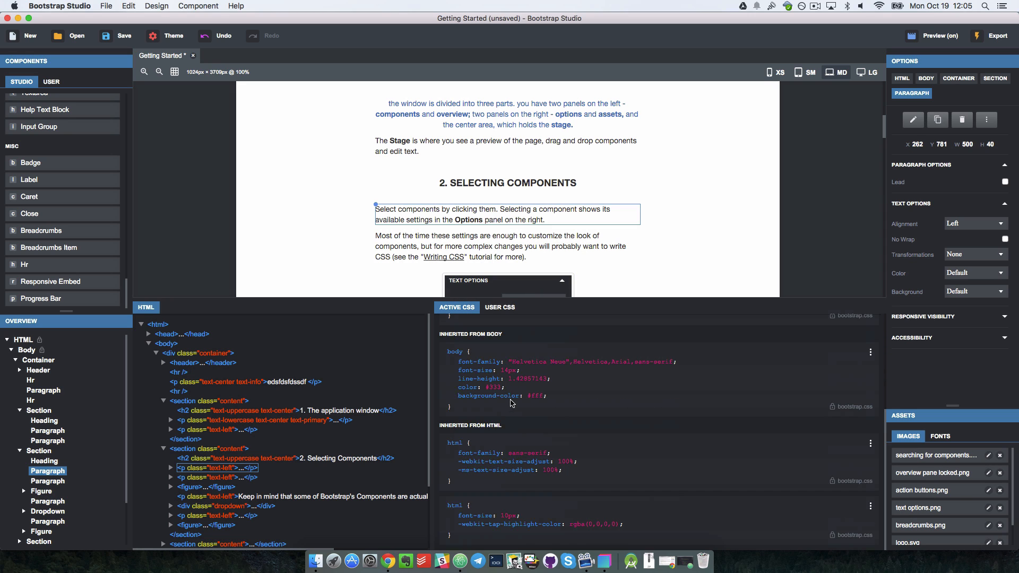
scroll(499, 417, "up", 5)
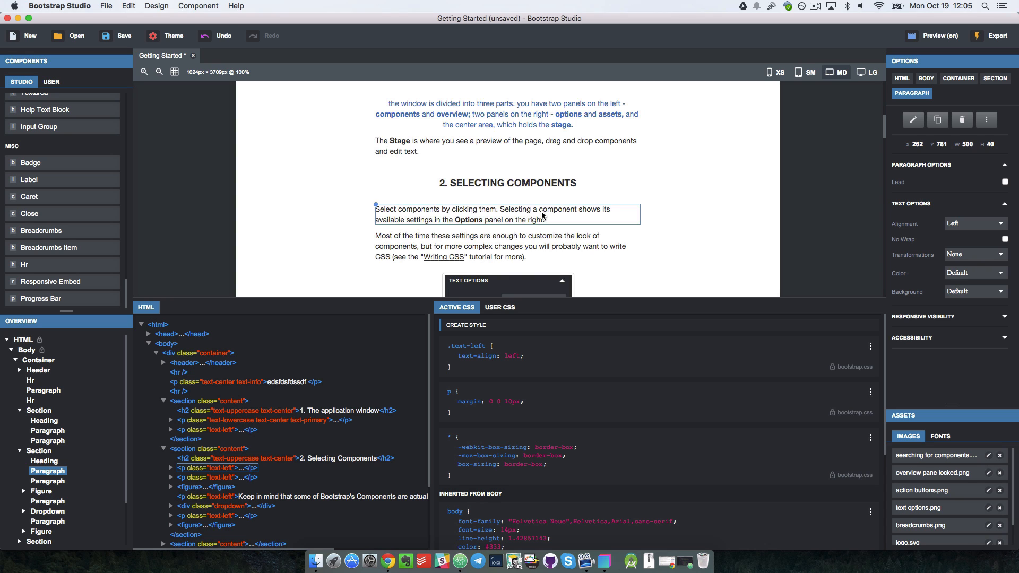
scroll(595, 392, "down", 4)
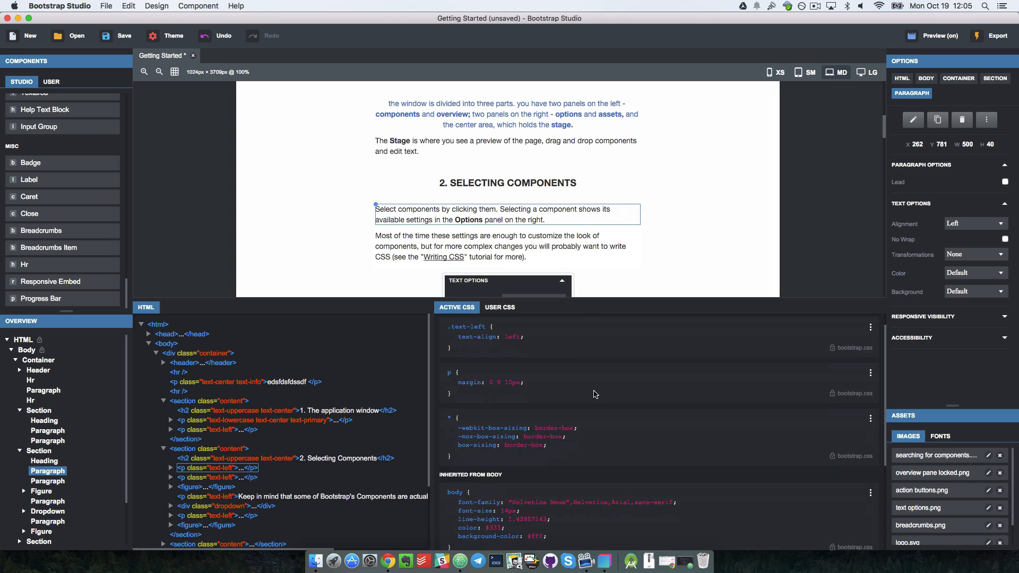
scroll(581, 413, "up", 4)
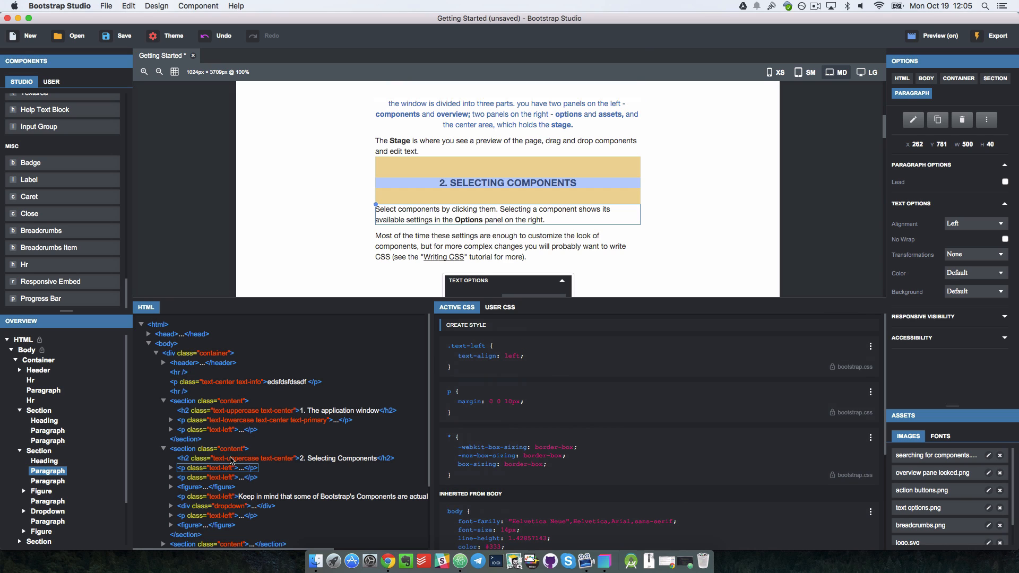
Select the "2. Selecting Components" section in the HTML code and look through its active CSS rules
left_click(204, 452)
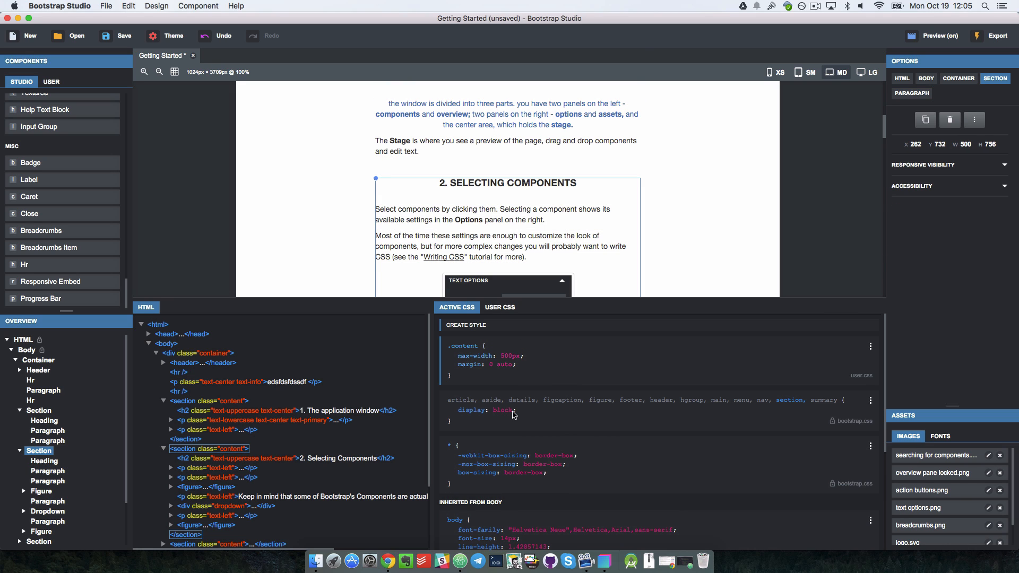
scroll(518, 415, "down", 5)
scroll(518, 416, "down", 2)
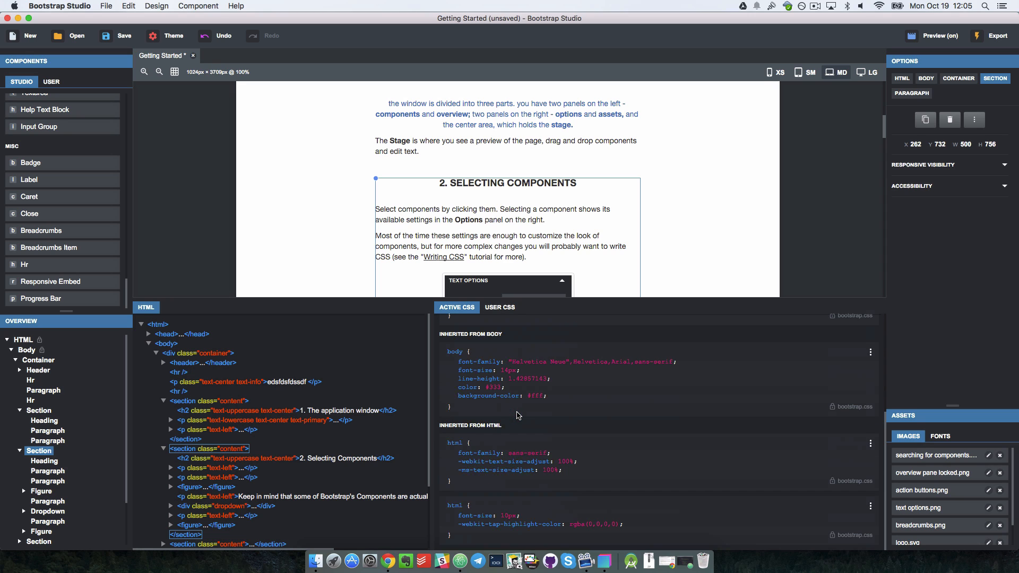
scroll(497, 498, "up", 7)
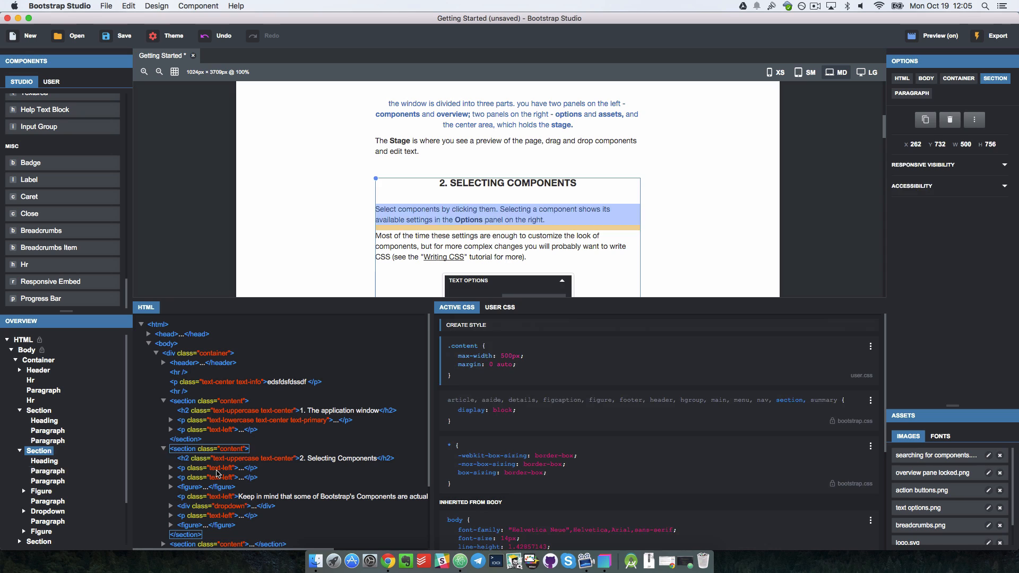
Look through the user CSS rules with the section's first paragraph selected, and return to the section's active CSS
left_click(521, 218)
left_click(507, 308)
scroll(523, 349, "down", 2)
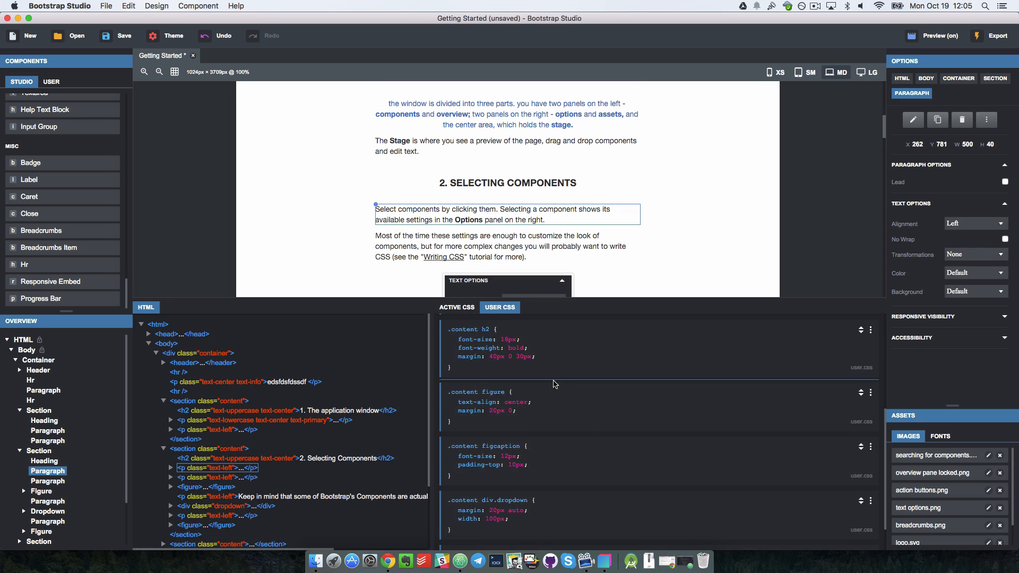
scroll(522, 354, "up", 2)
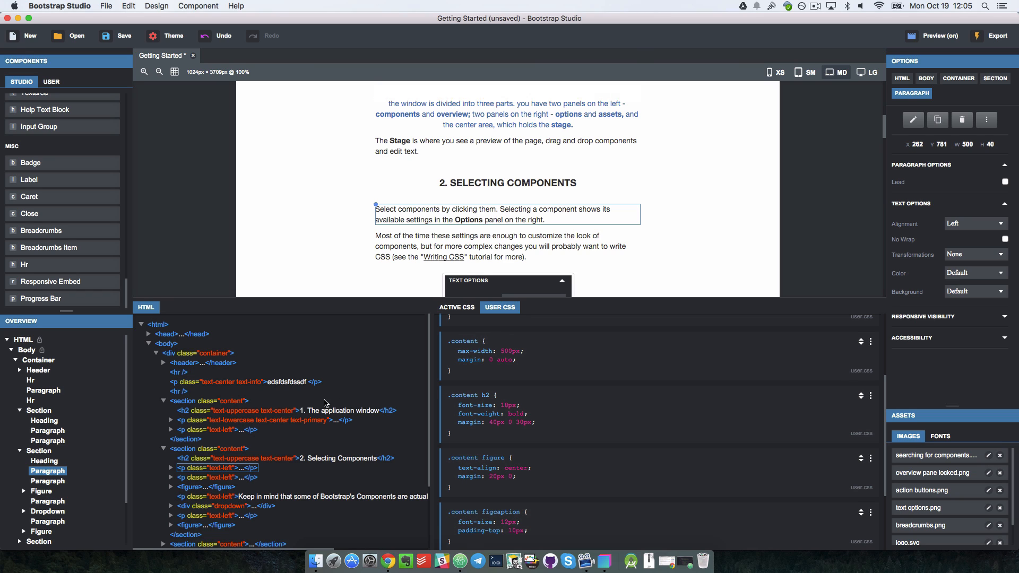
left_click(220, 448)
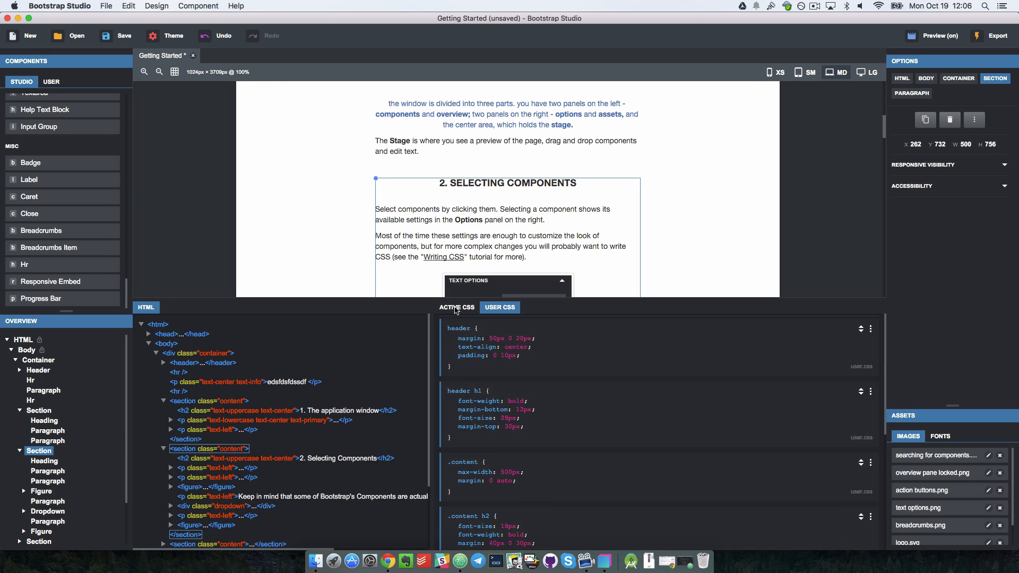
left_click(456, 307)
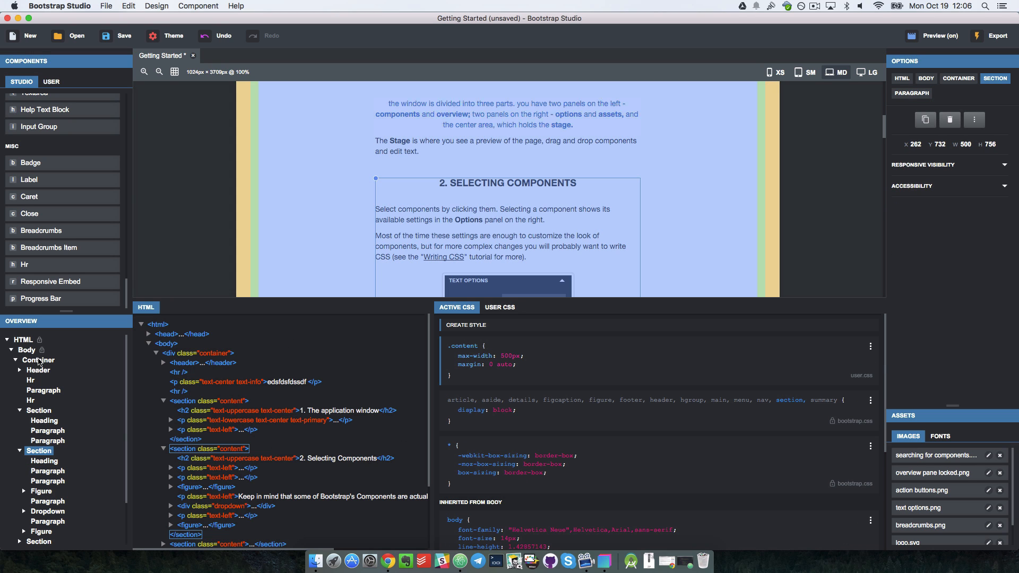
Select the container, the body and the second paragraph under "2. Selecting Components" in turn to compare their active CSS
left_click(38, 361)
left_click(24, 350)
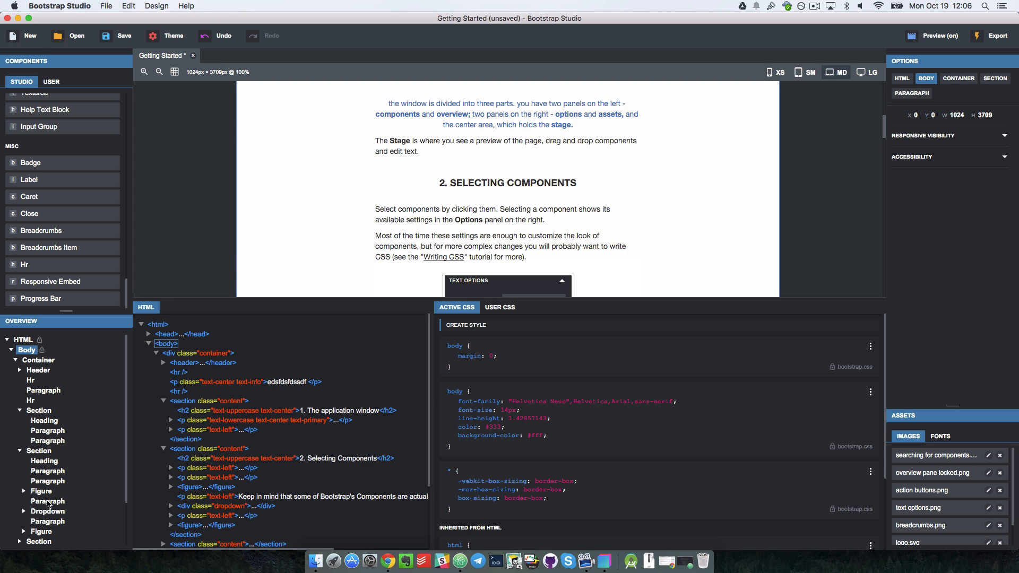
left_click(55, 481)
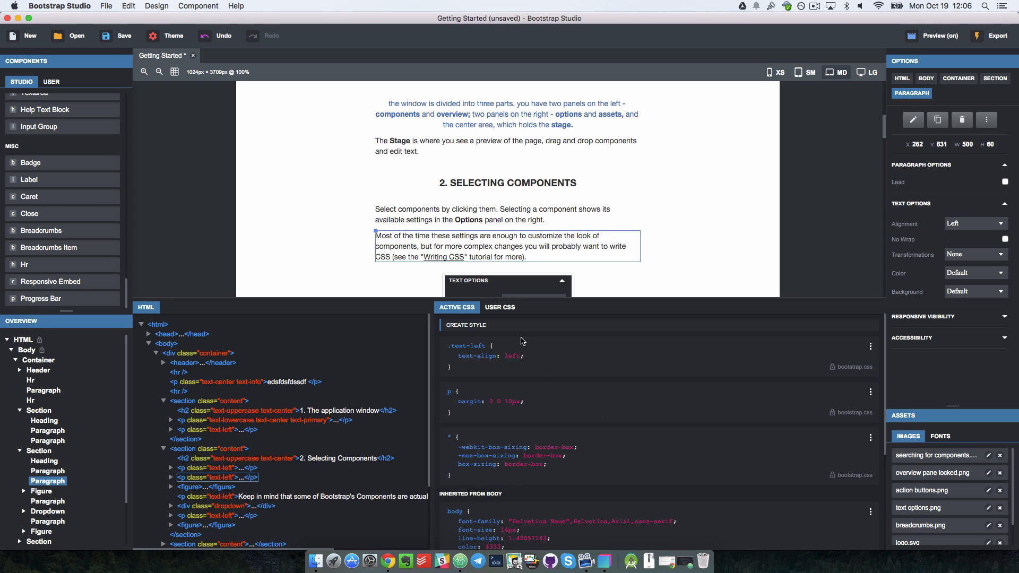
Create a new rule with the selector .something at the start of the user CSS
left_click(505, 308)
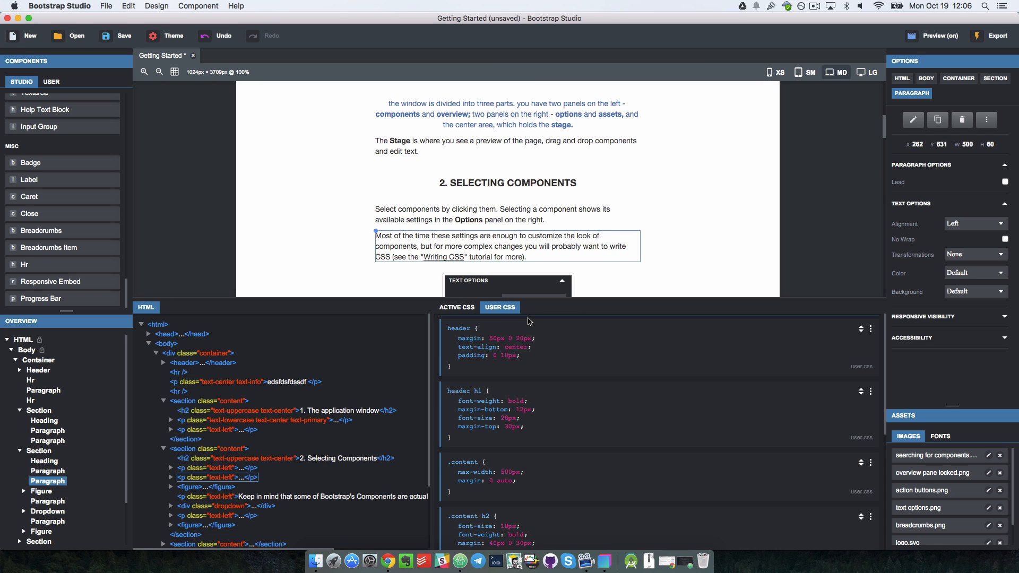
left_click(527, 317)
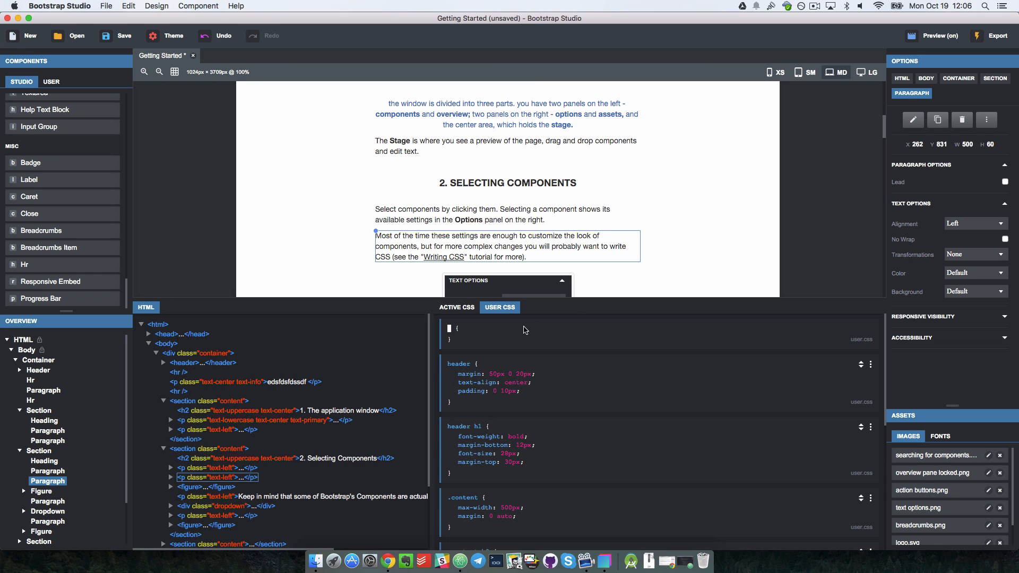
type(".something")
key("Return")
Try adding a text-decoration property to the .something rule and look through its suggested values
type("text: ;")
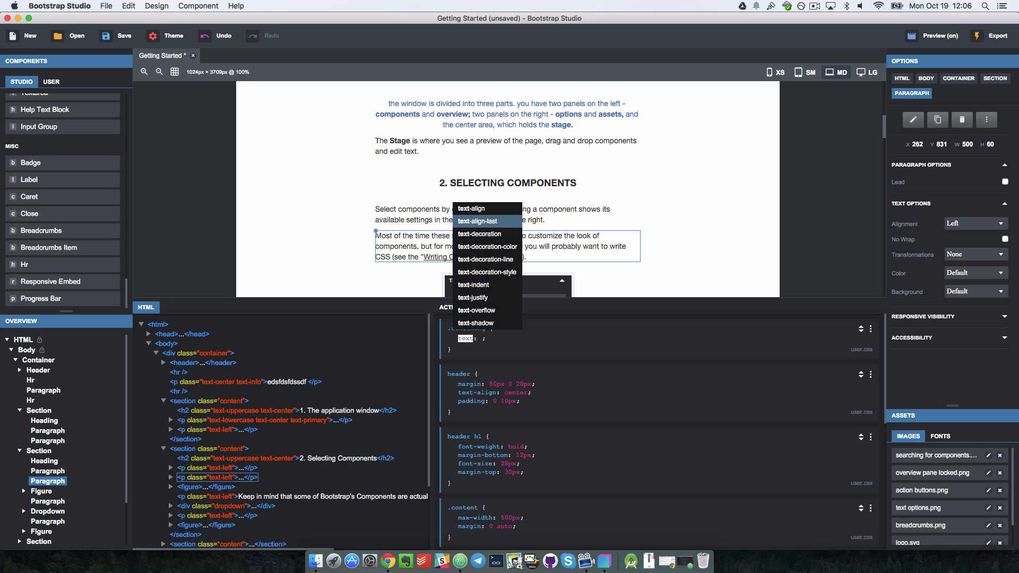
left_click(491, 234)
key("Tab")
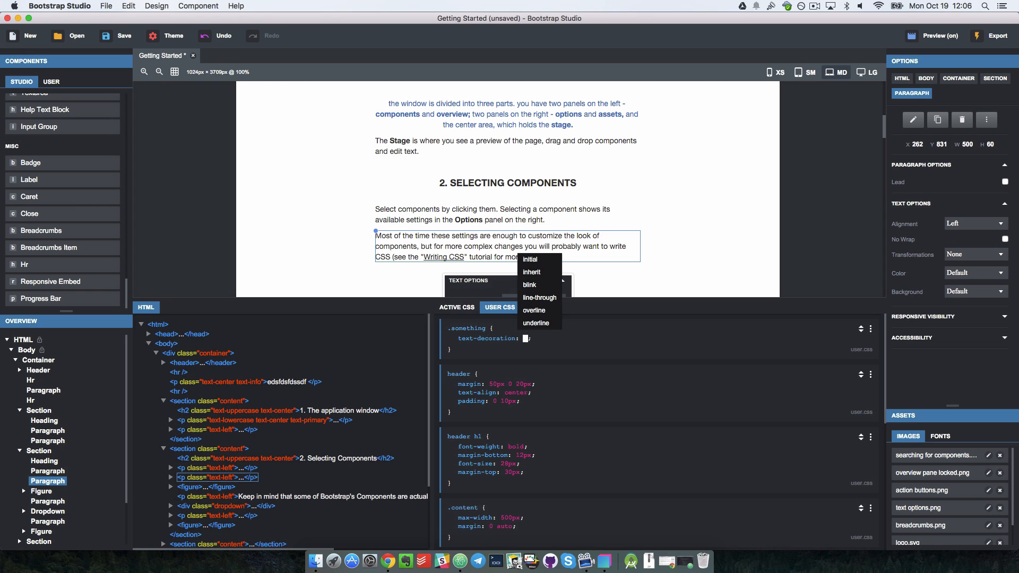
key("Down")
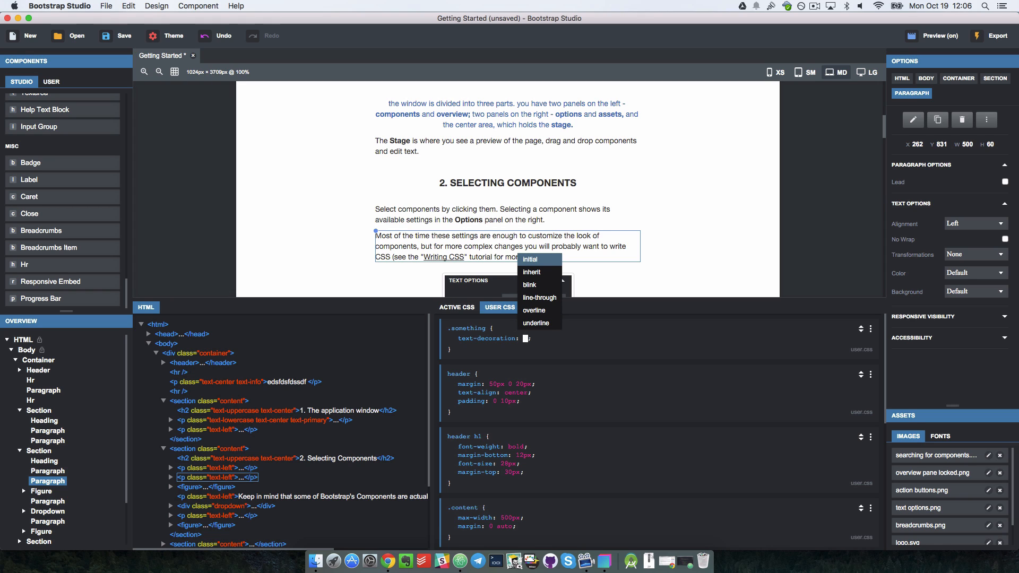
left_click(477, 349)
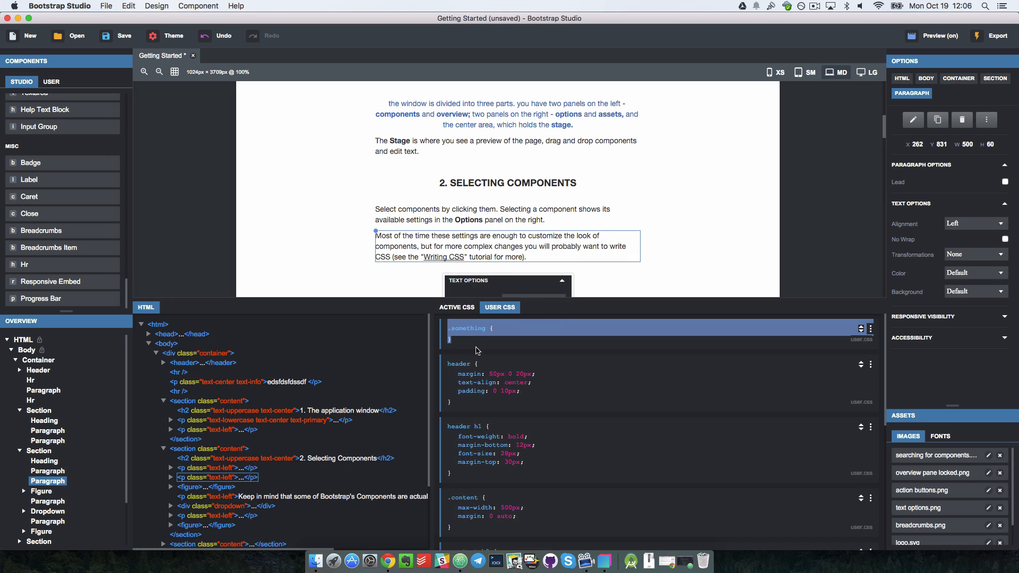
Try adding a text-shadow property to the .something rule from the suggested text properties, and clear it again
left_click(474, 340)
type("text-: ;")
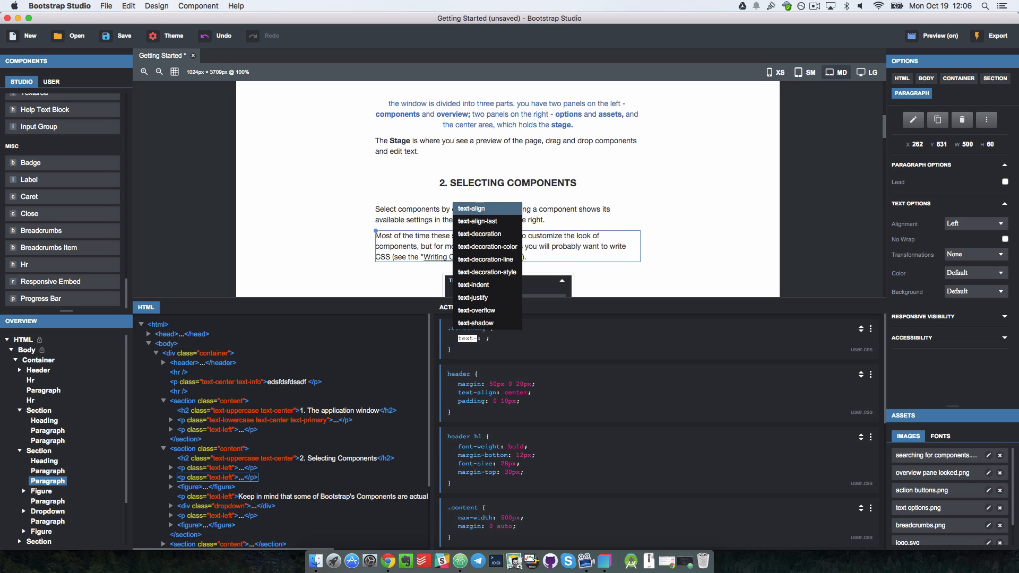
key("Down")
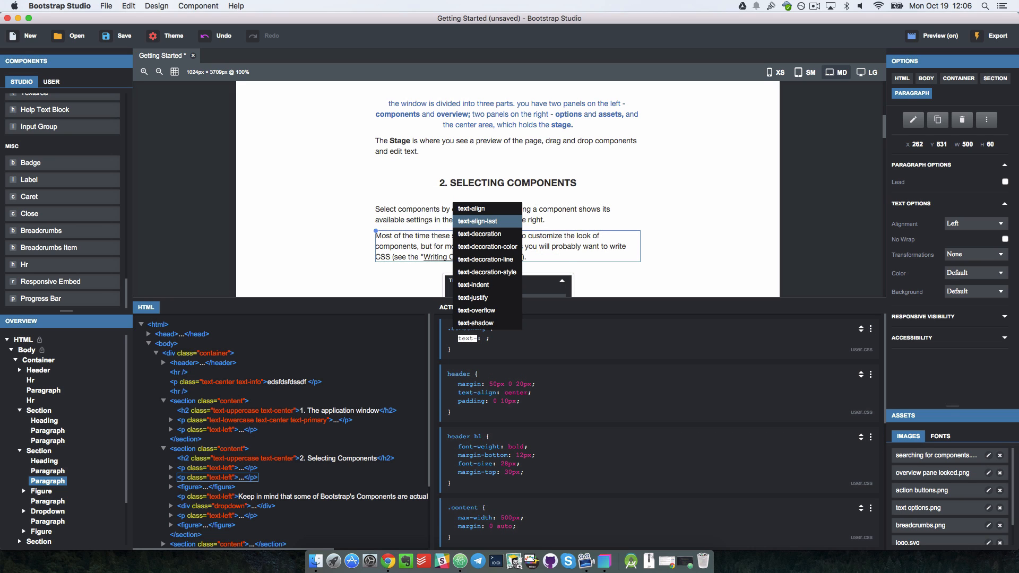
key("Down")
key("Down")
key("Down")
key("Down")
key("Down")
key("Down")
key("Down")
key("Down")
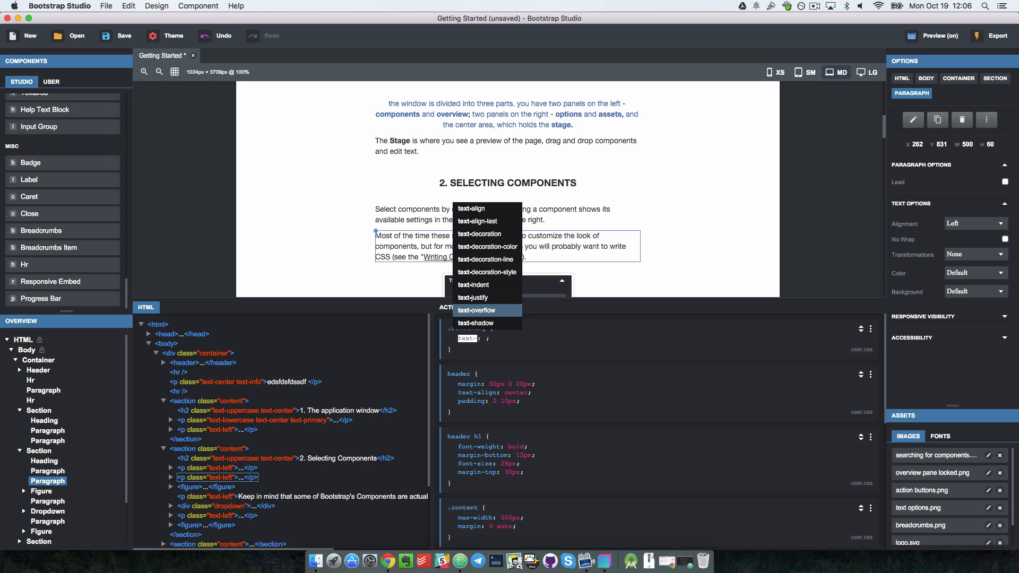
key("Return")
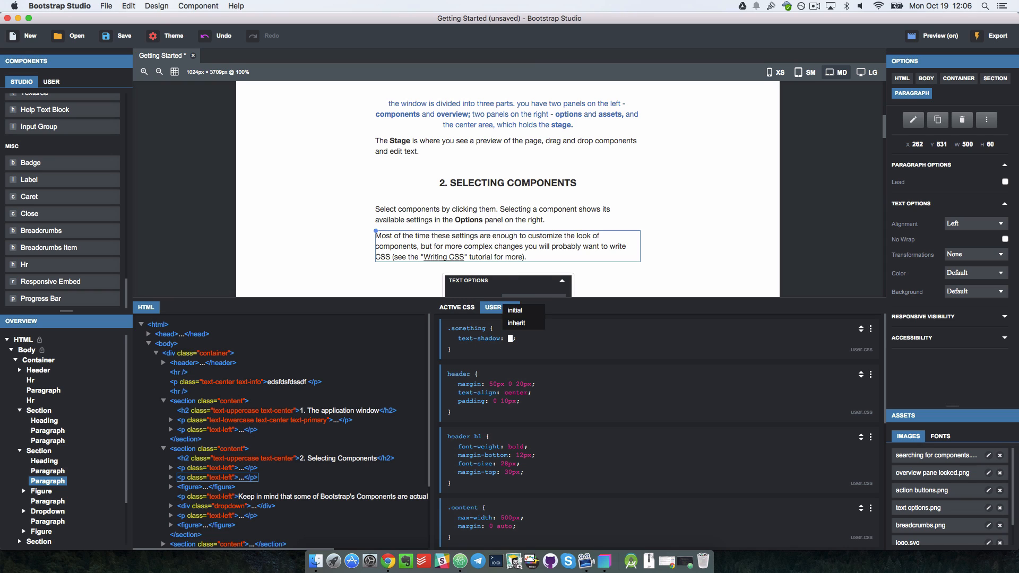
key("Escape")
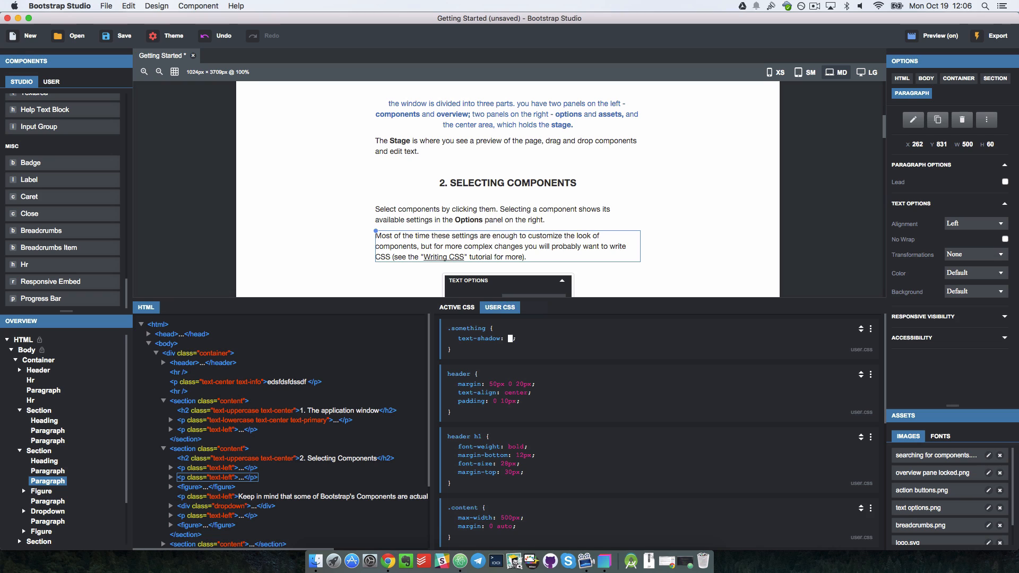
key("BackSpace")
key("BackSpace")
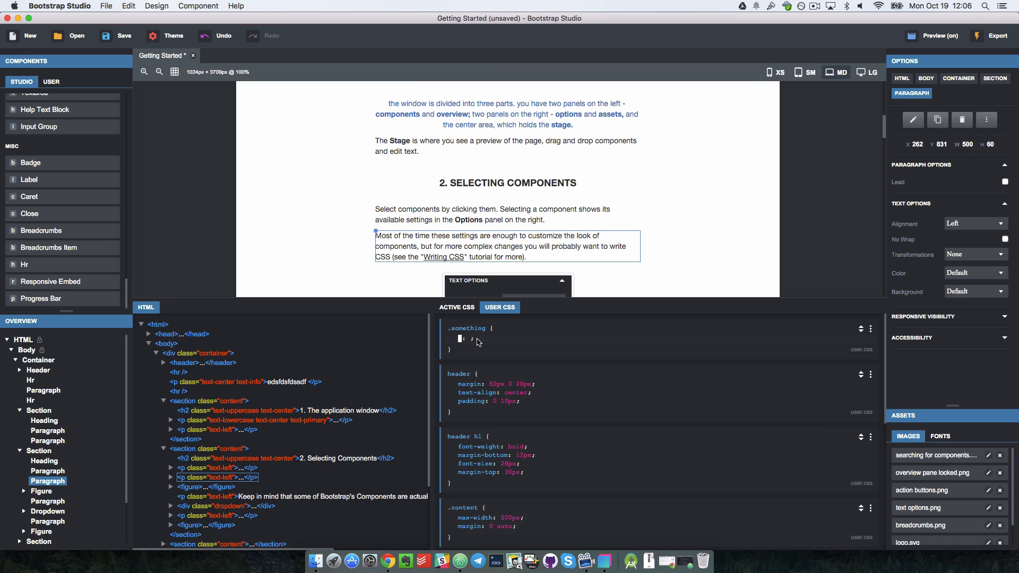
Try adding font-variant: small-caps to the .something rule
type("font")
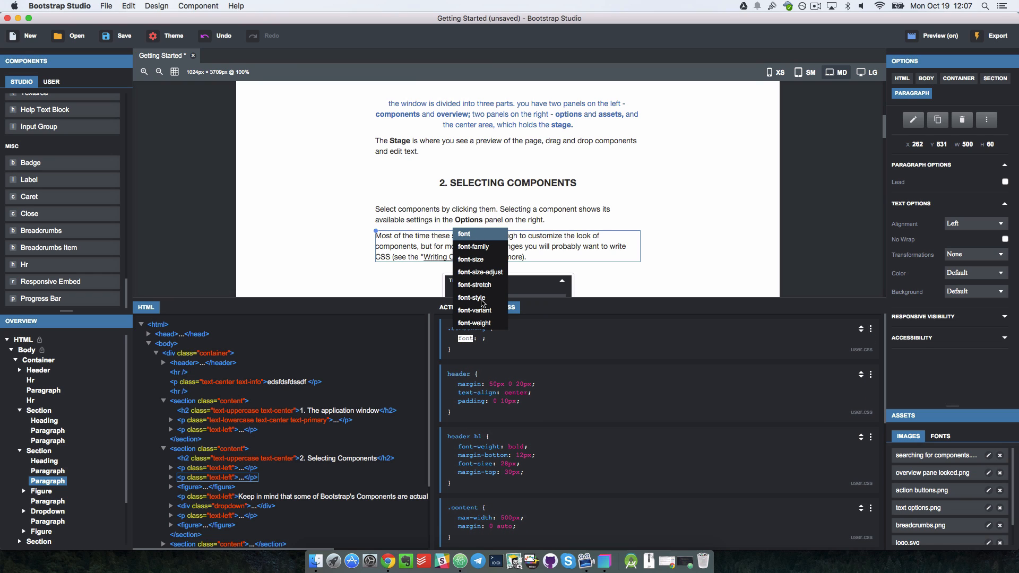
left_click(484, 312)
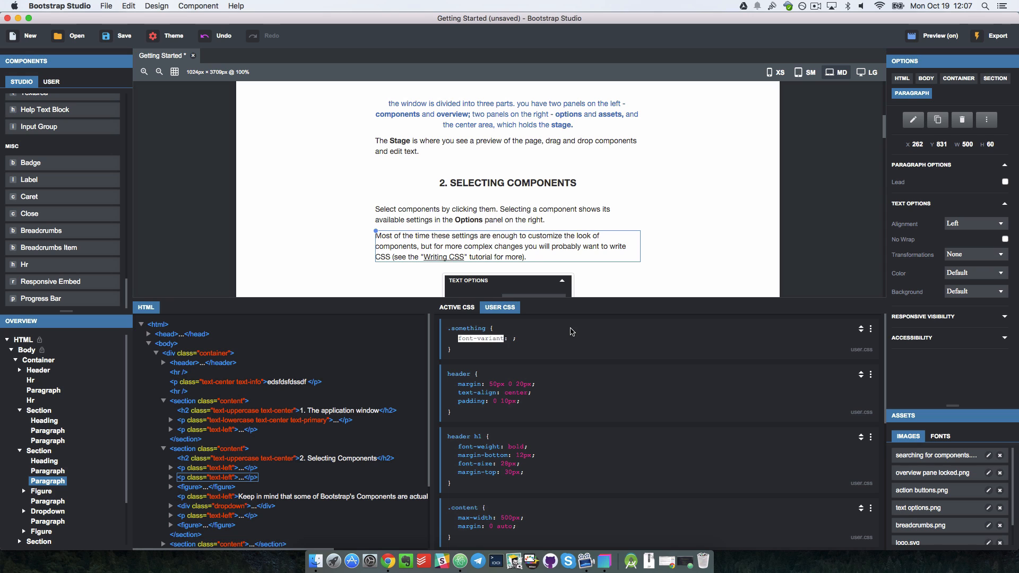
key("Down")
key("Down")
key("Down")
key("Down")
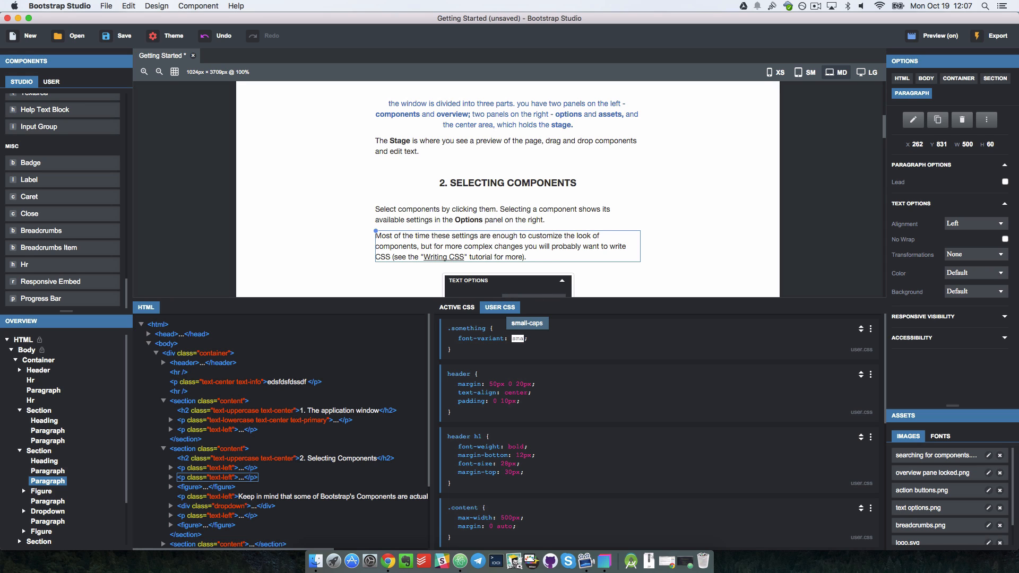
key("Return")
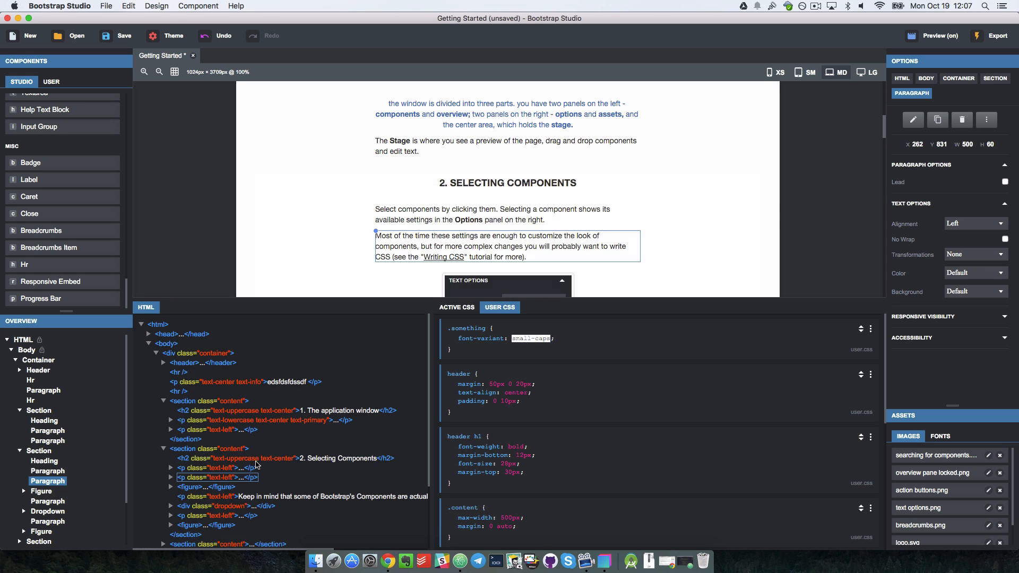
key("Escape")
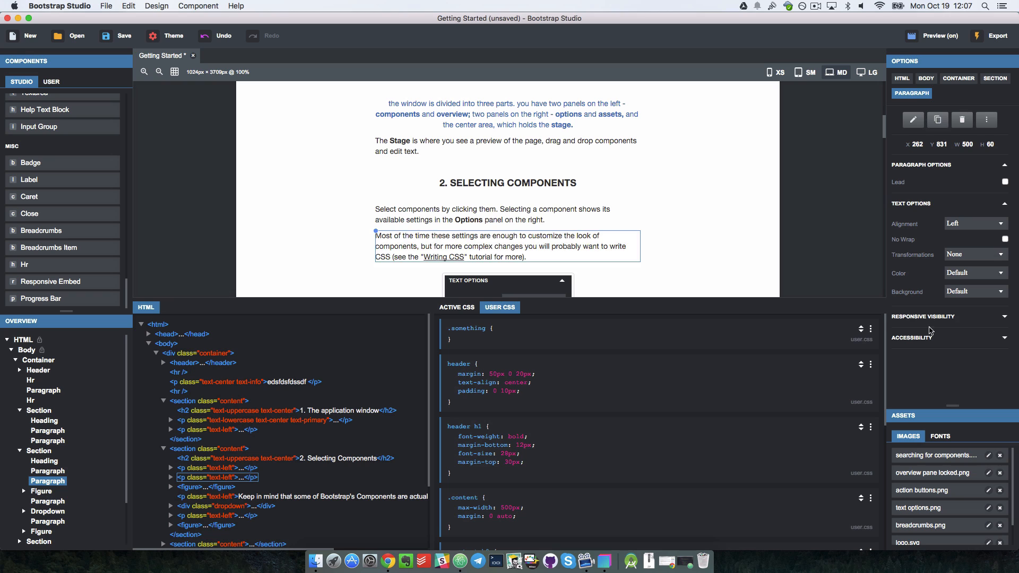
Add the class name something to the second paragraph under "2. Selecting Components"
right_click(215, 479)
left_click(262, 482)
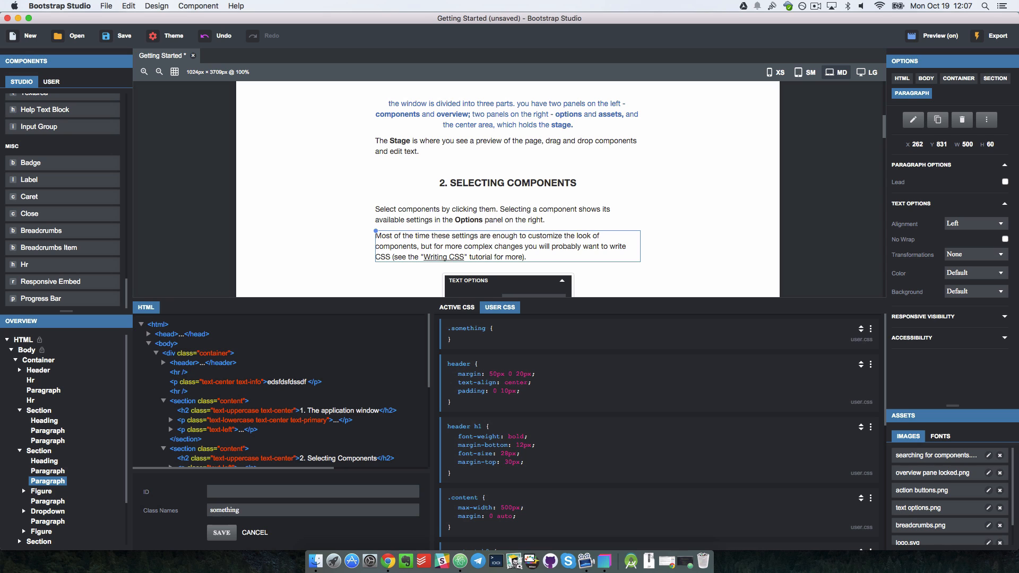
key("Return")
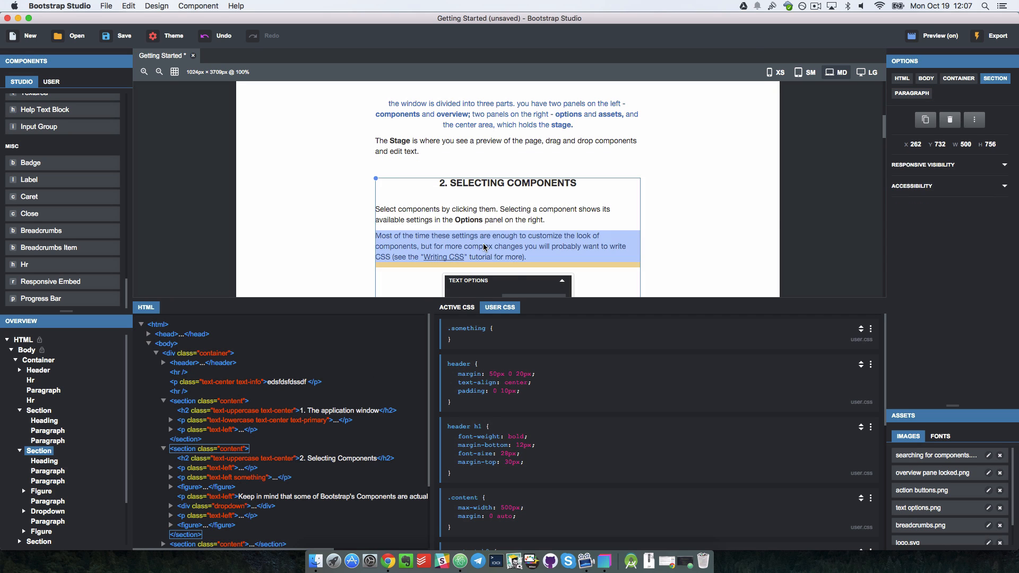
Add the declaration font-variant: small-caps to the .something rule in the user CSS
left_click(474, 340)
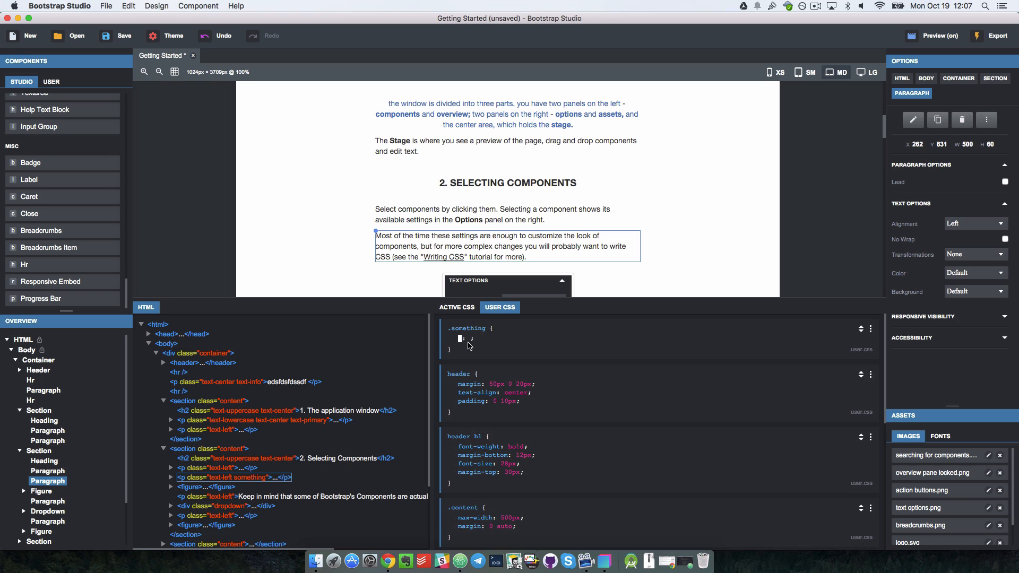
key("Escape")
left_click(464, 342)
type("font")
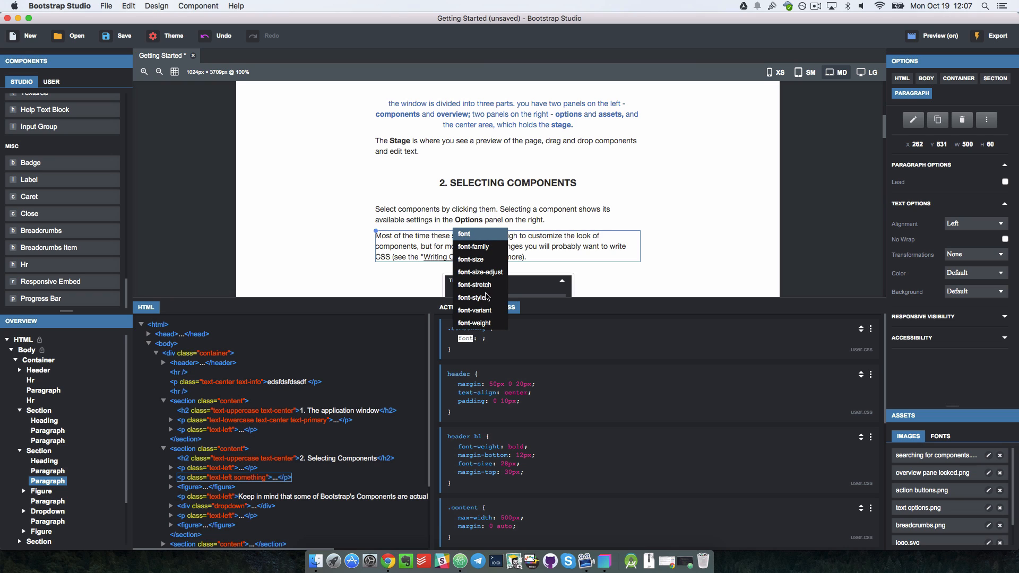
left_click(487, 310)
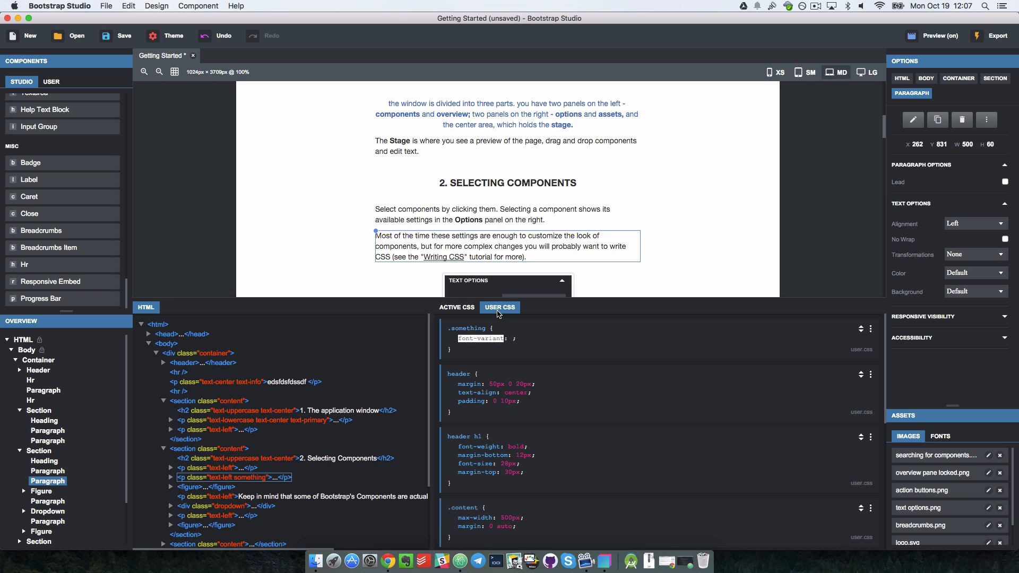
key("Tab")
key("Down")
key("Down")
key("Down")
key("Down")
key("Return")
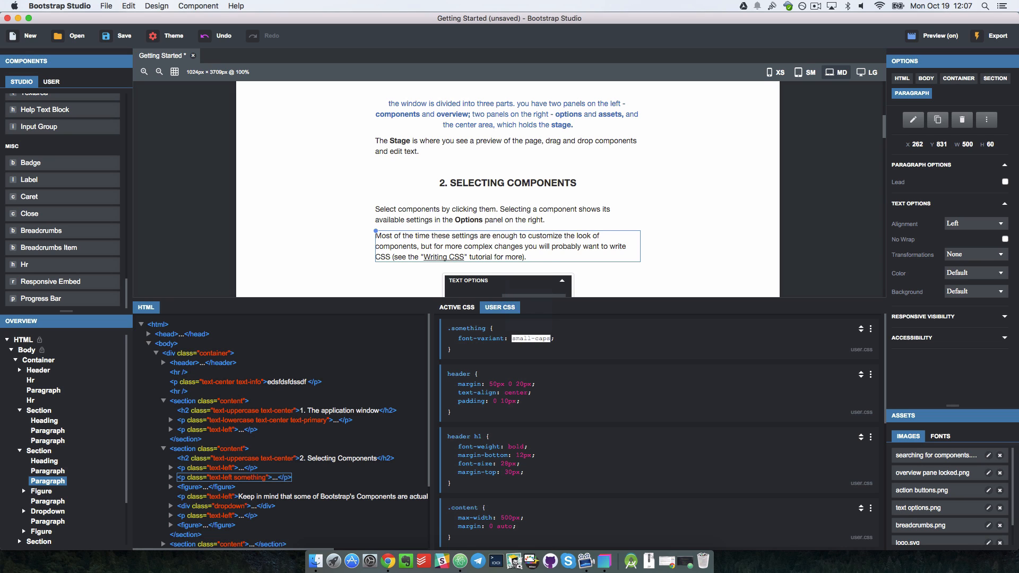
key("Return")
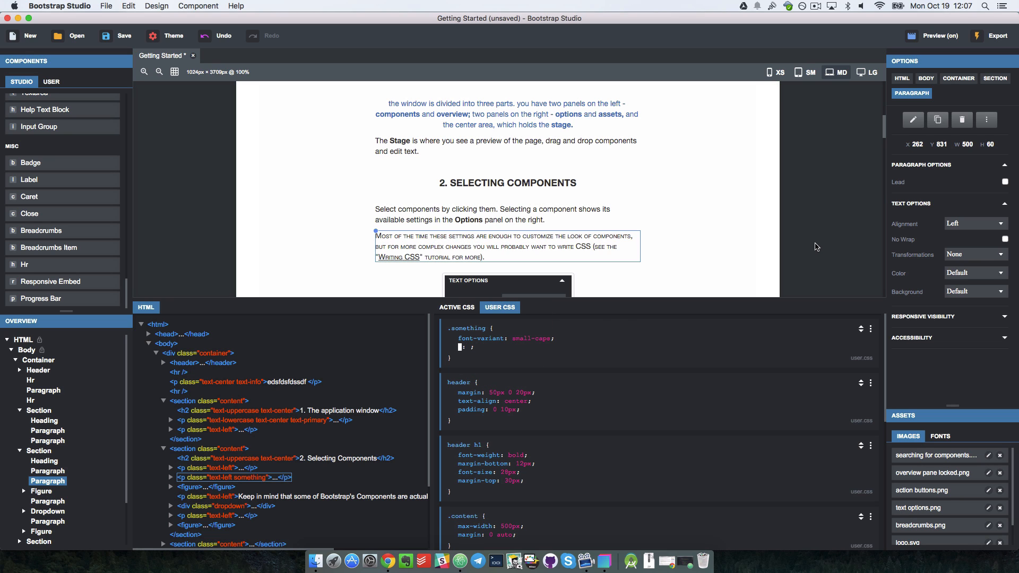
View the available code actions for the "1. The application window" heading, and select its parent section in the HTML code
left_click(816, 247)
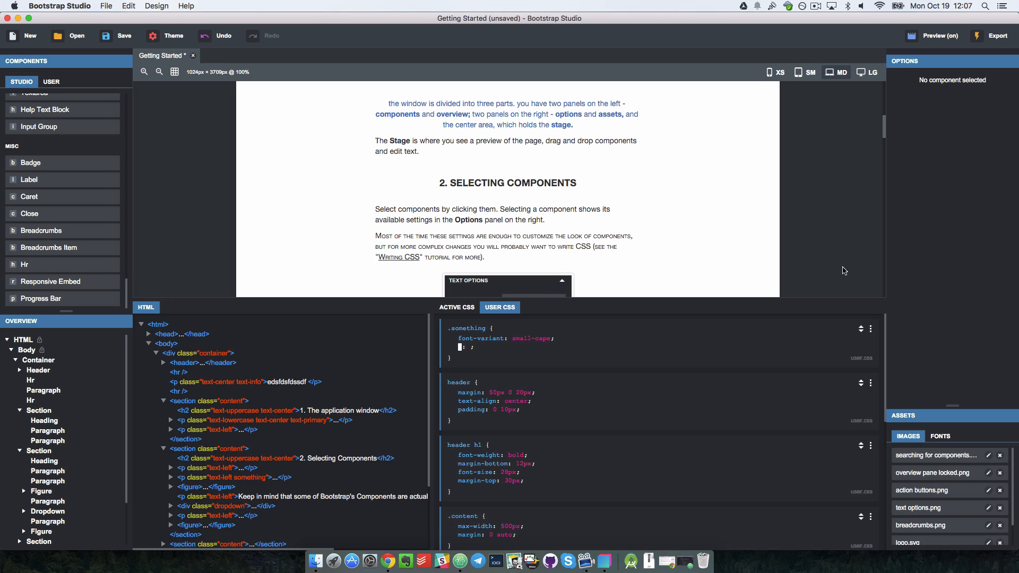
right_click(230, 412)
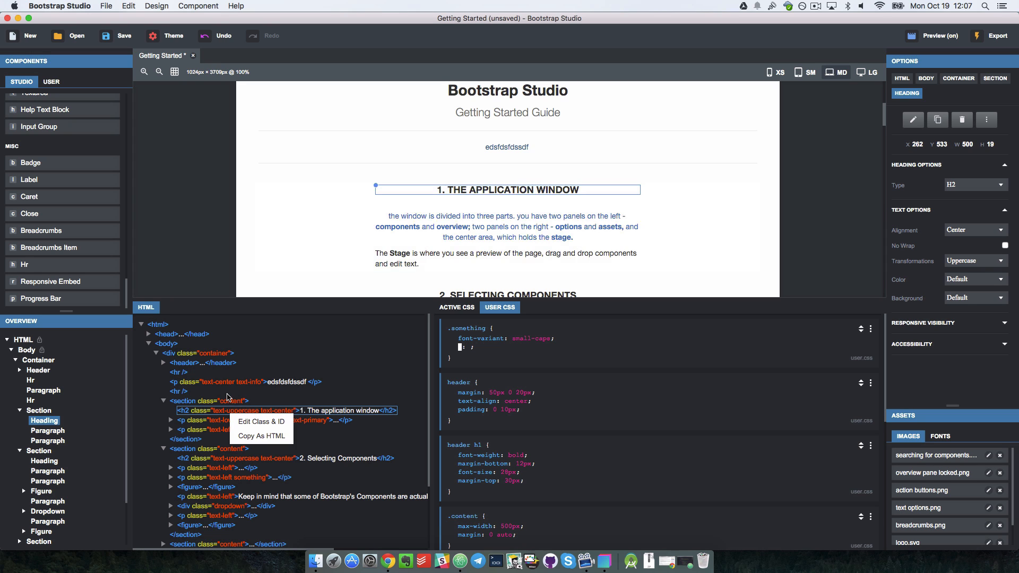
left_click(245, 402)
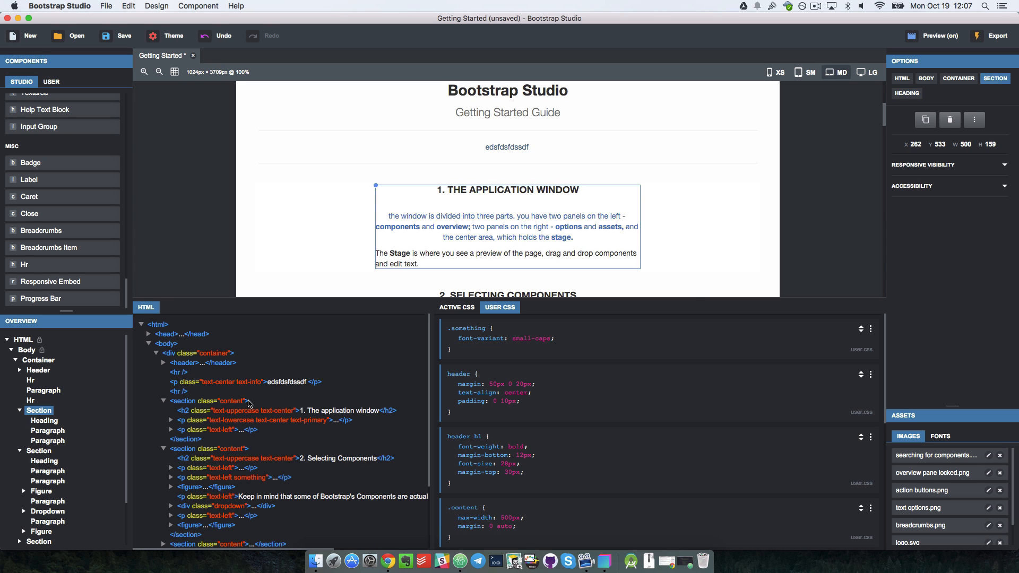
Switch to Chrome to view the live preview, and look through the About, History and Portfolio sections of the personal website
key("super+Tab")
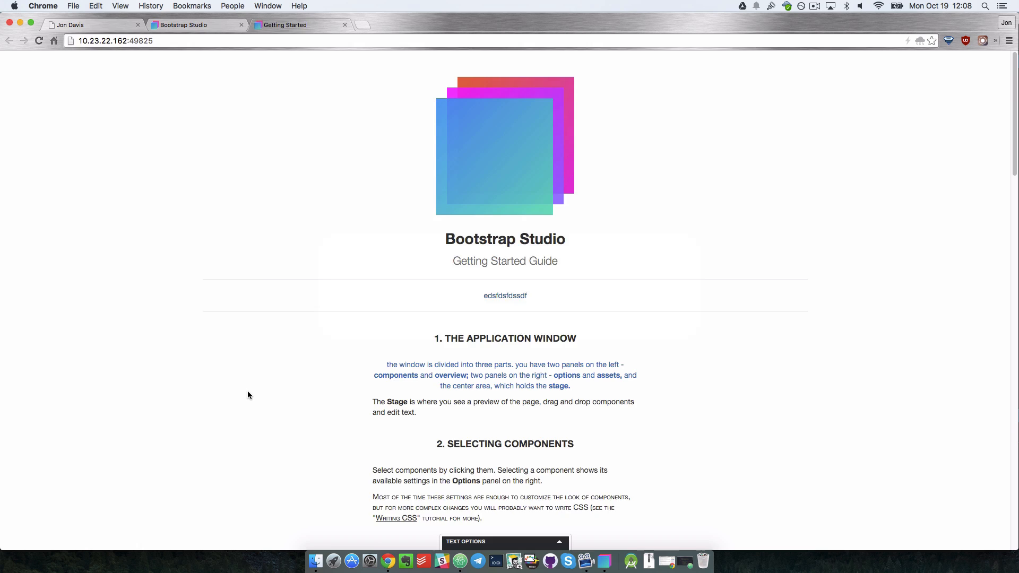
key("super+1")
scroll(352, 393, "down", 3)
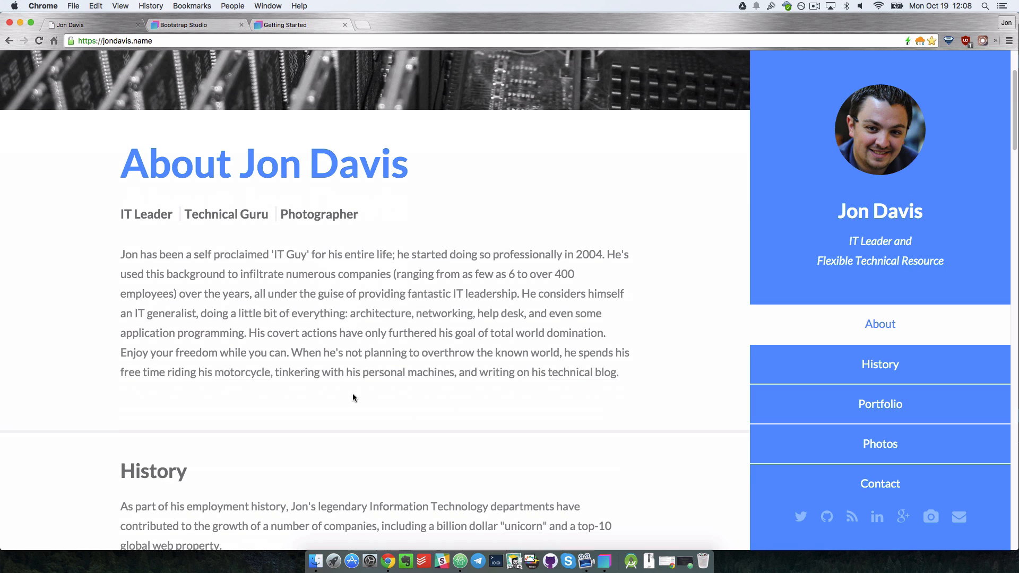
scroll(349, 392, "down", 15)
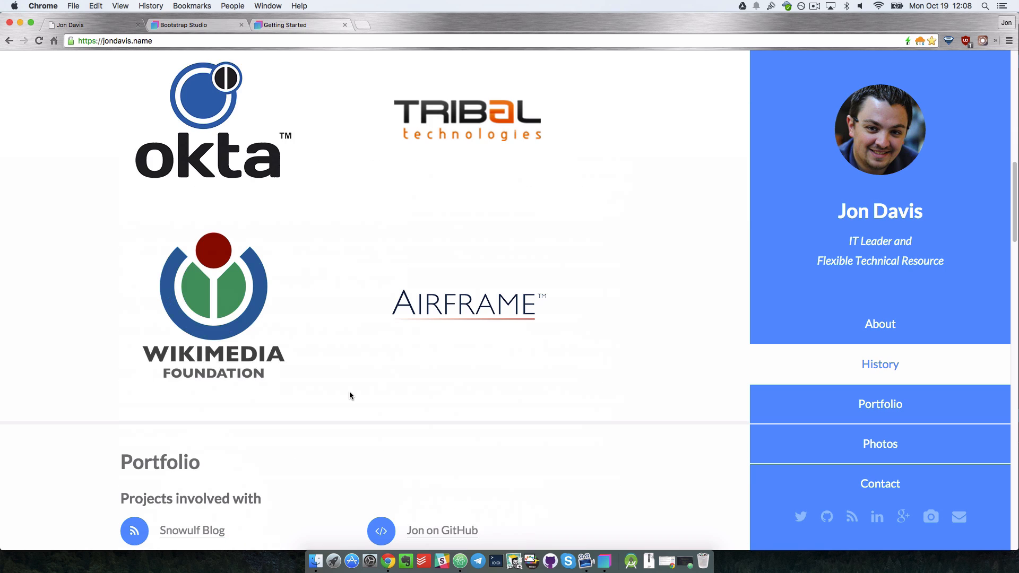
scroll(349, 390, "up", 15)
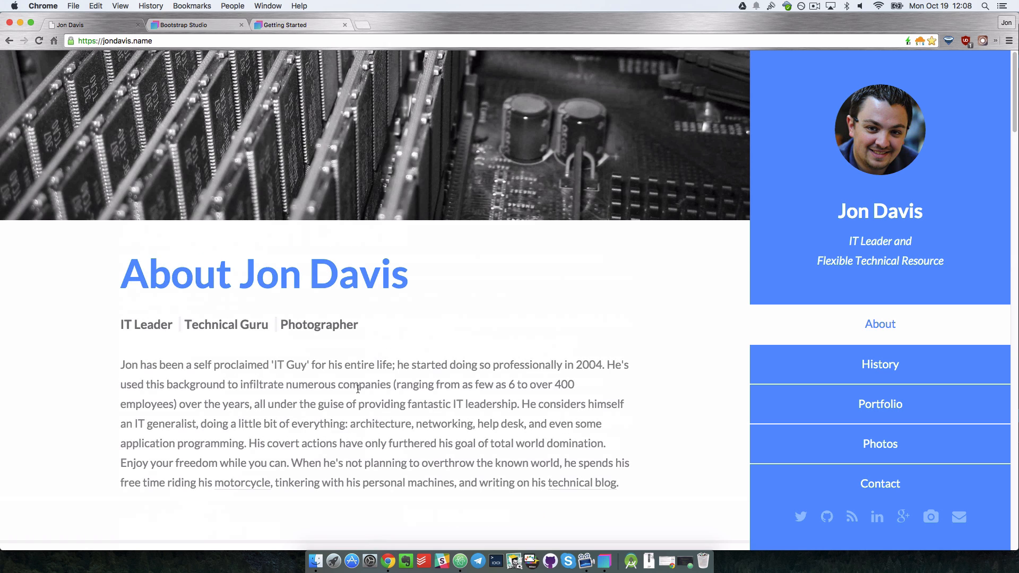
double_click(358, 389)
key("super+a")
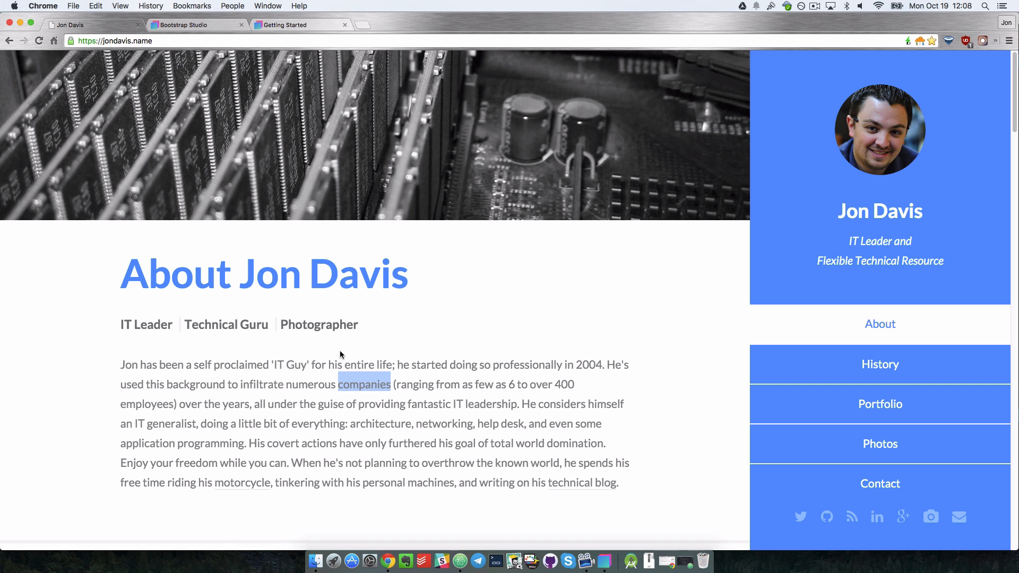
left_click(327, 360)
scroll(327, 360, "down", 5)
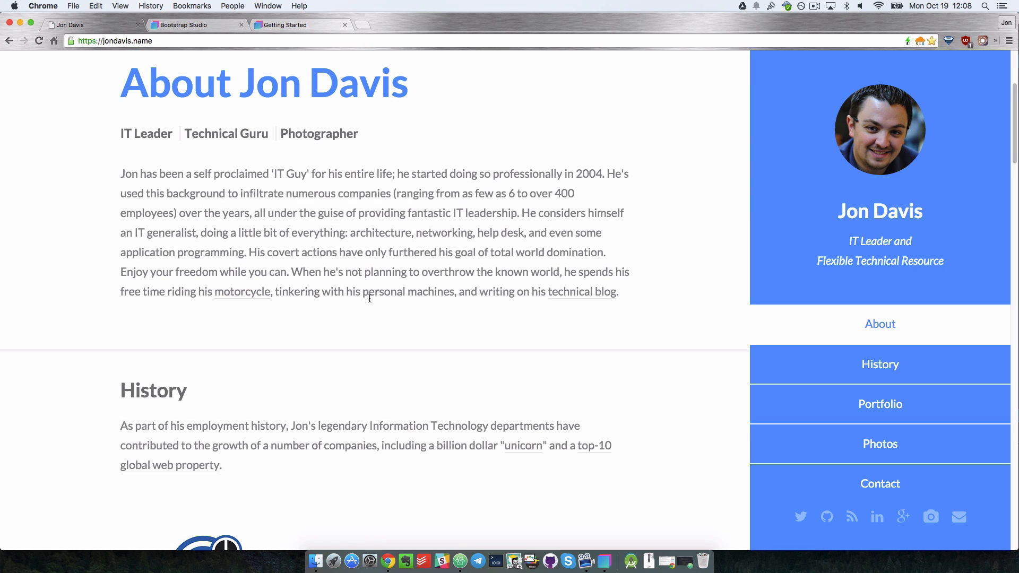
Switch back to Bootstrap Studio and check the available file commands, including Import Component and Component Library
scroll(370, 299, "up", 1)
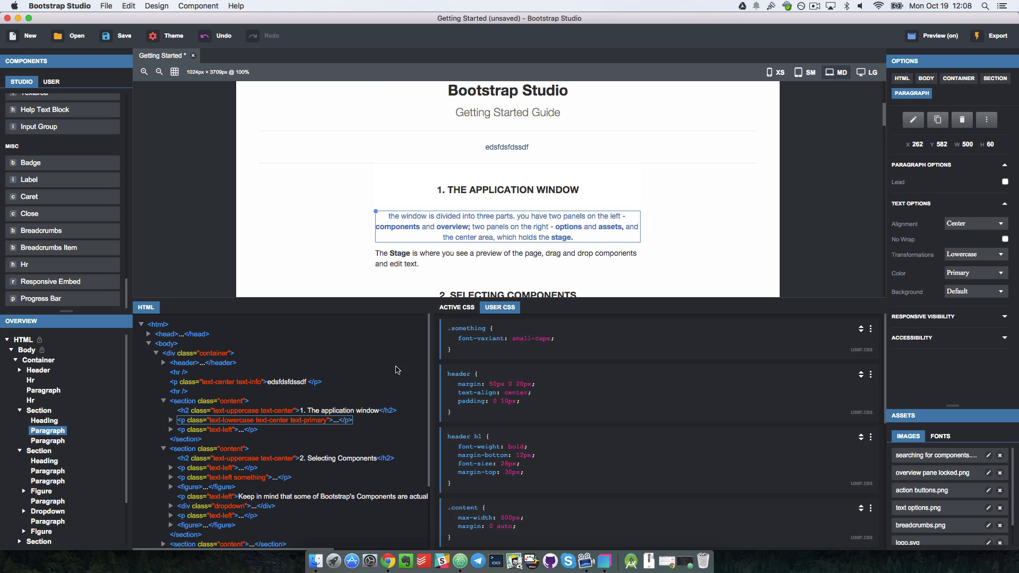
left_click(109, 5)
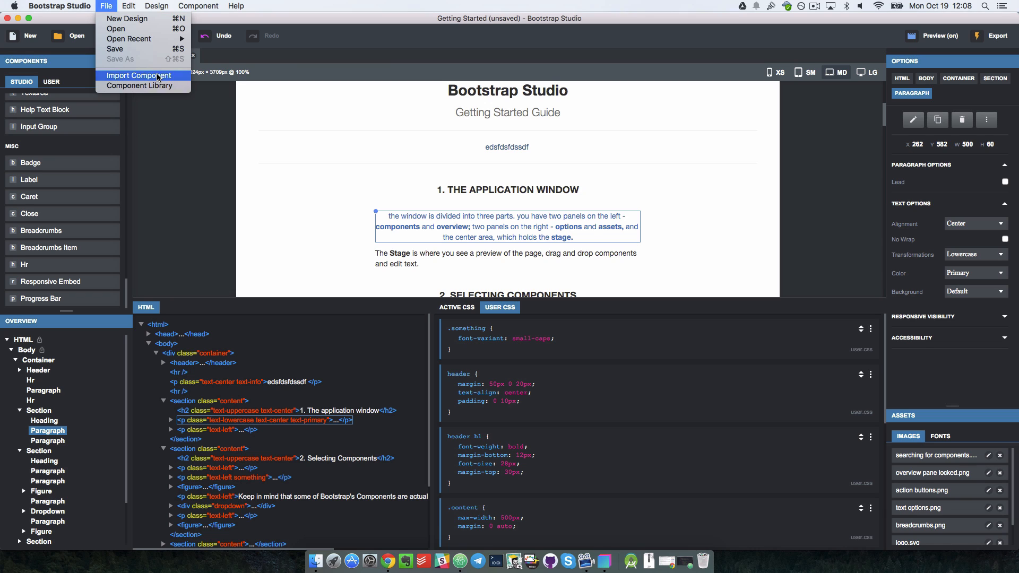
left_click(319, 157)
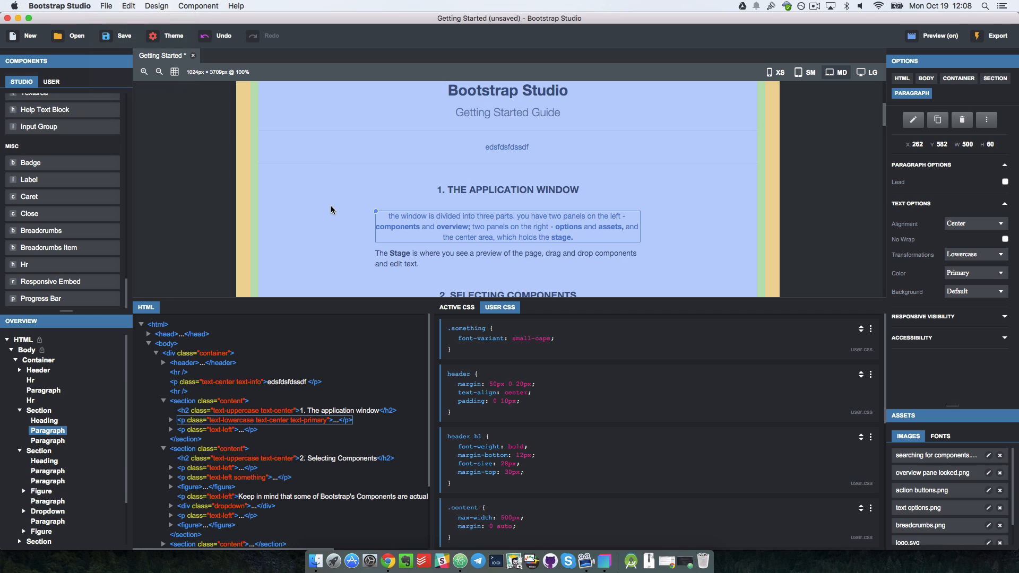
Switch to Chrome and look through the personal website from the History logos to the Highlighted Articles list in Portfolio
key("super+Tab")
scroll(331, 206, "down", 20)
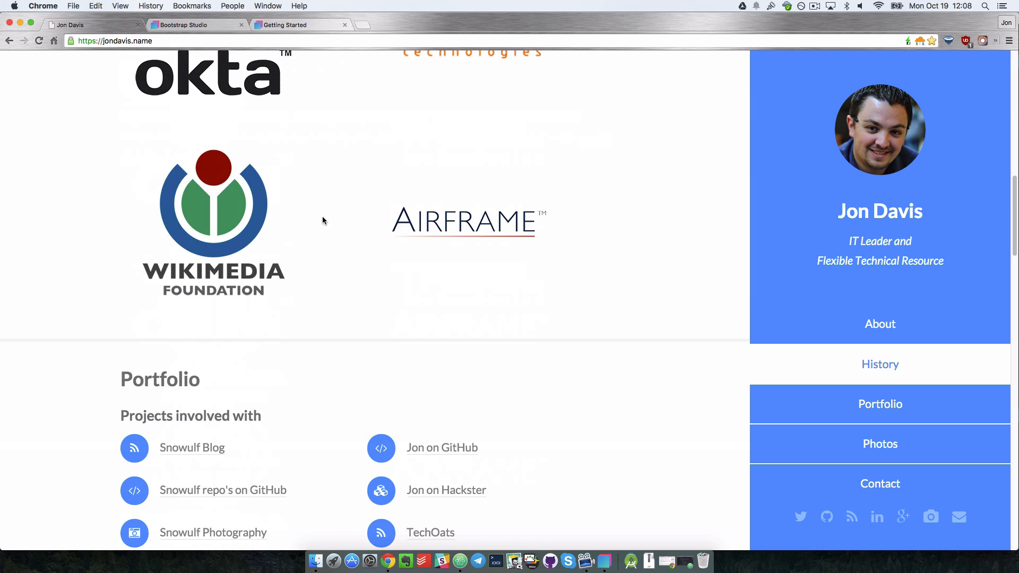
scroll(304, 273, "up", 3)
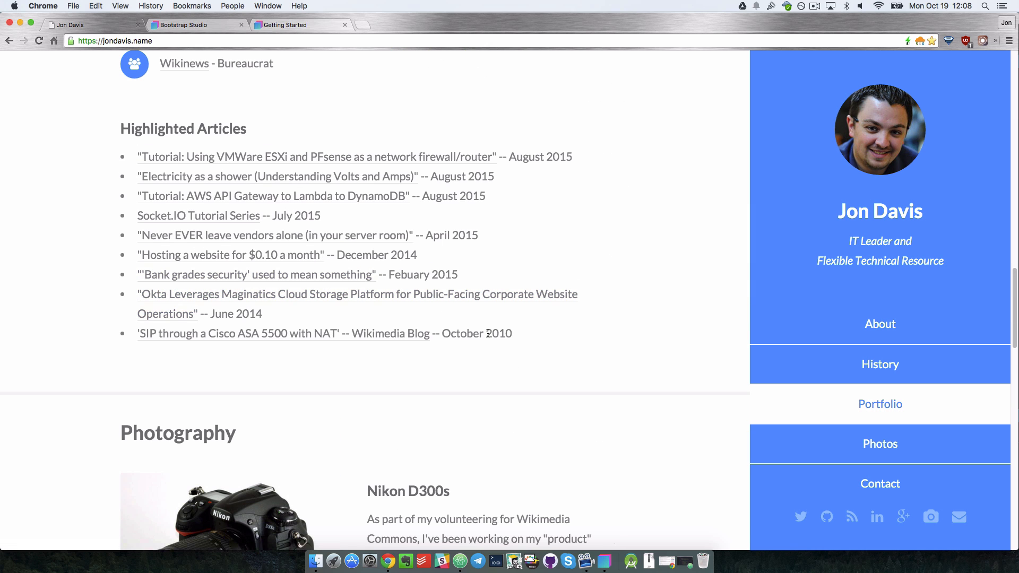
left_click_drag(549, 372, 107, 137)
left_click(520, 333)
left_click(108, 137)
scroll(488, 335, "down", 3)
scroll(491, 326, "up", 5)
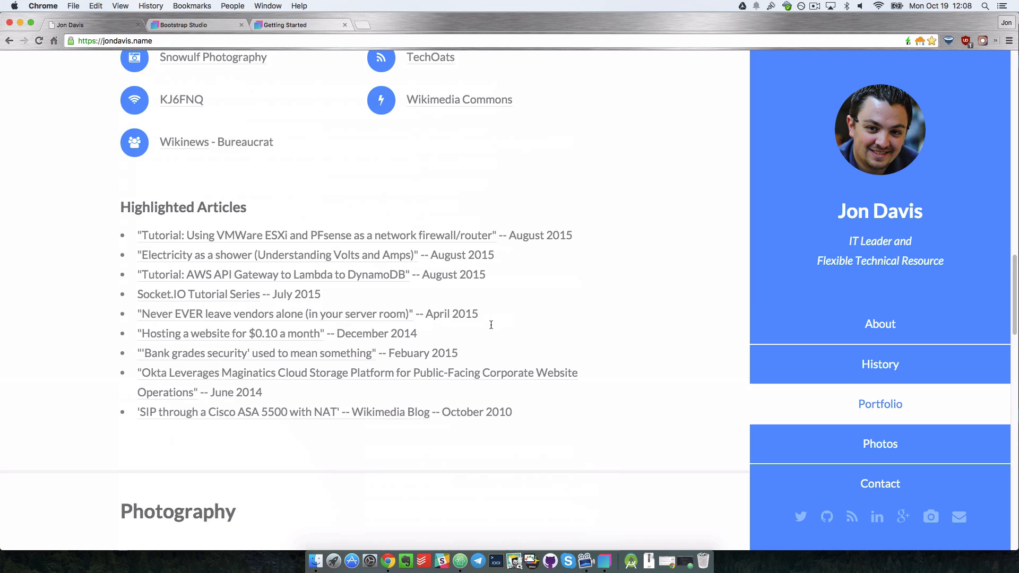
Switch to Bootstrap Studio, clear the component selection, and look through the Getting Started page from its logo to "2. Selecting Components"
key("super+Tab")
left_click(503, 259)
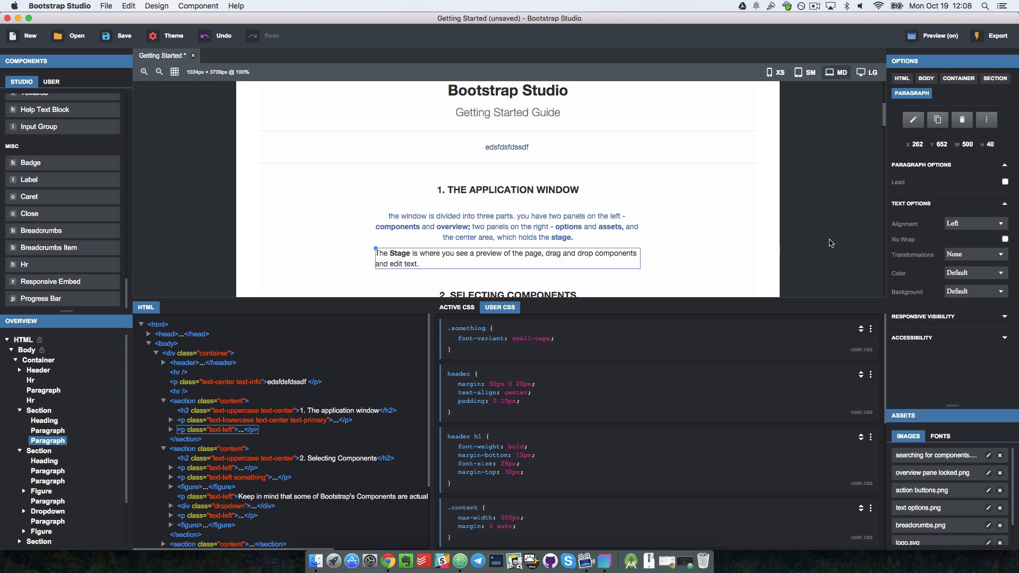
key("Escape")
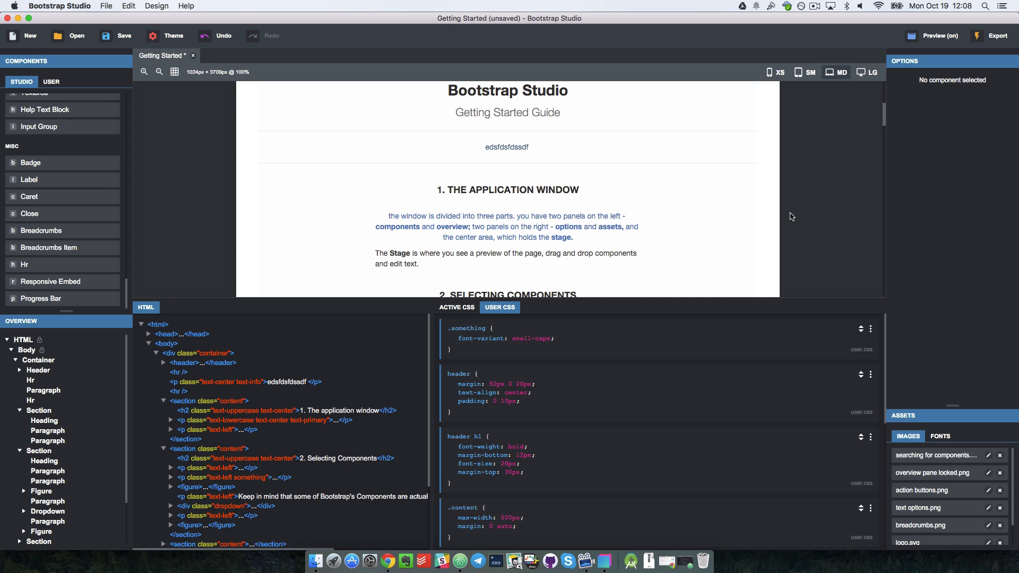
scroll(276, 201, "up", 5)
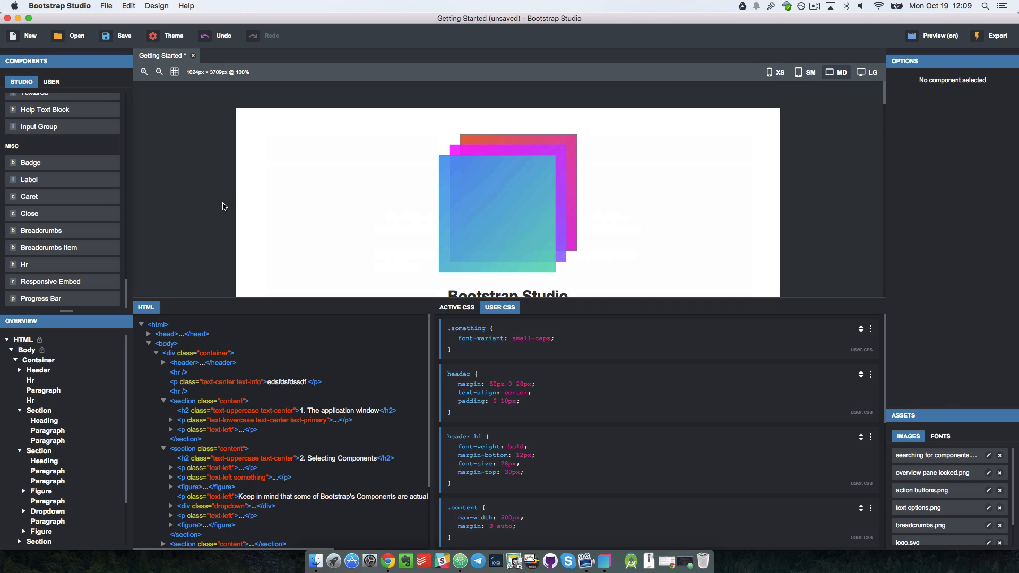
scroll(223, 207, "down", 6)
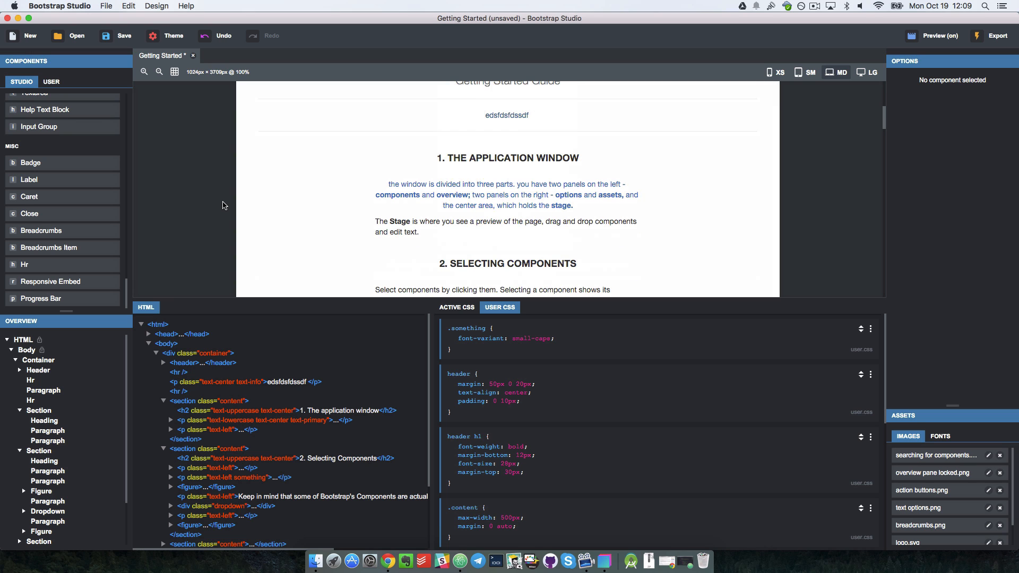
scroll(222, 205, "down", 3)
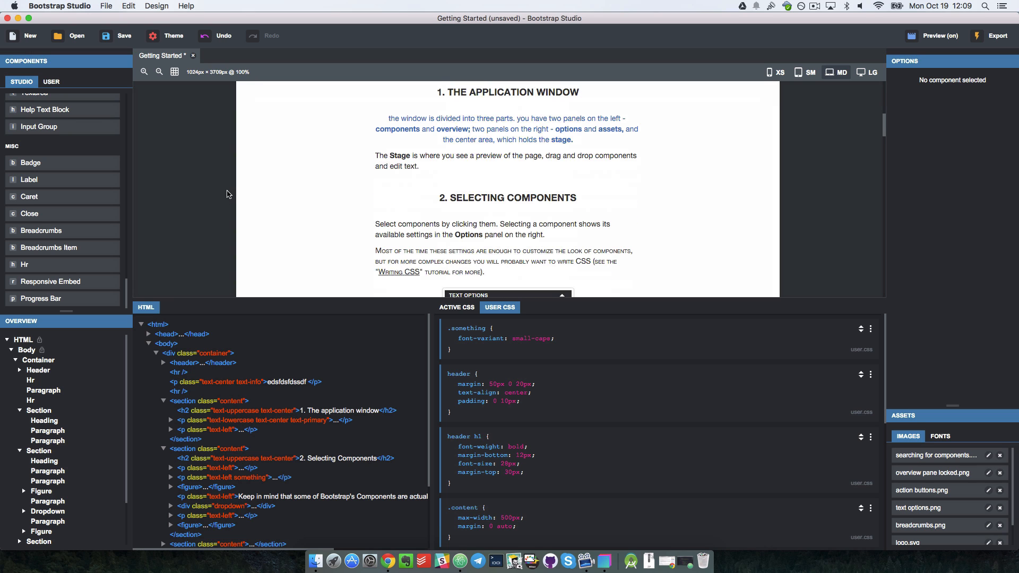
scroll(508, 165, "down", 1)
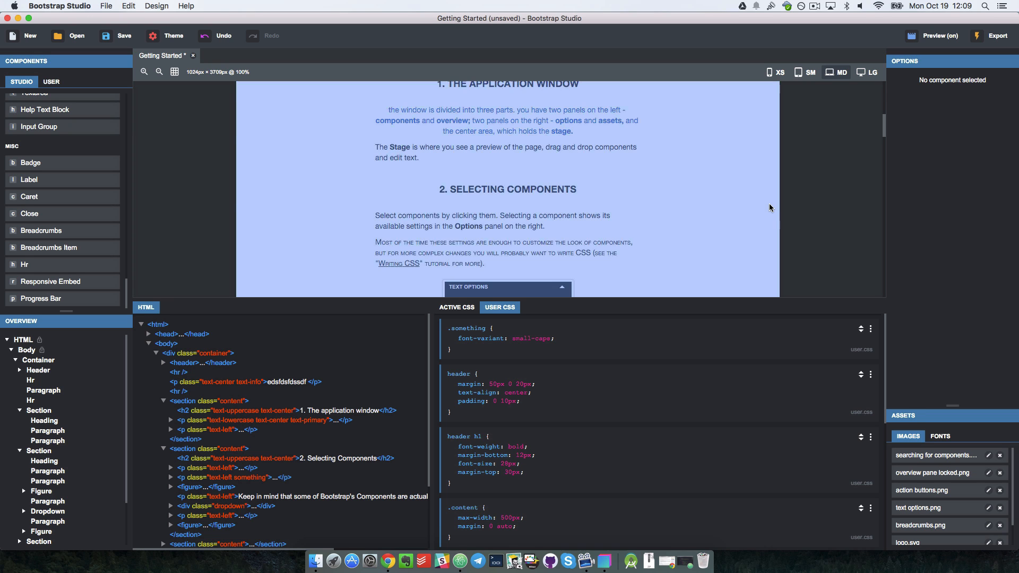
Switch to Chrome and look through the Photography section of the personal website
key("super+Tab")
scroll(499, 287, "down", 5)
scroll(498, 284, "down", 3)
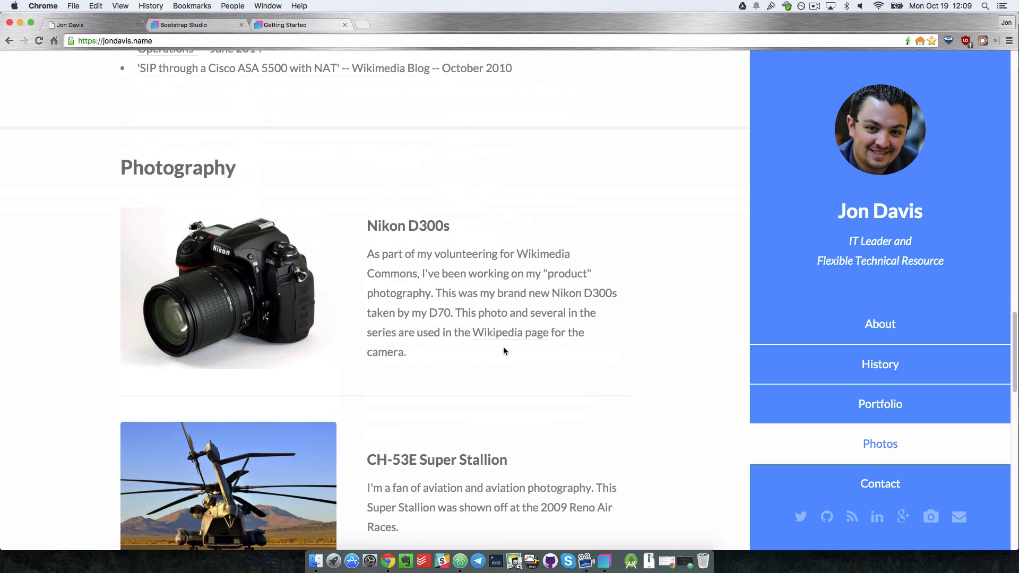
scroll(570, 373, "down", 5)
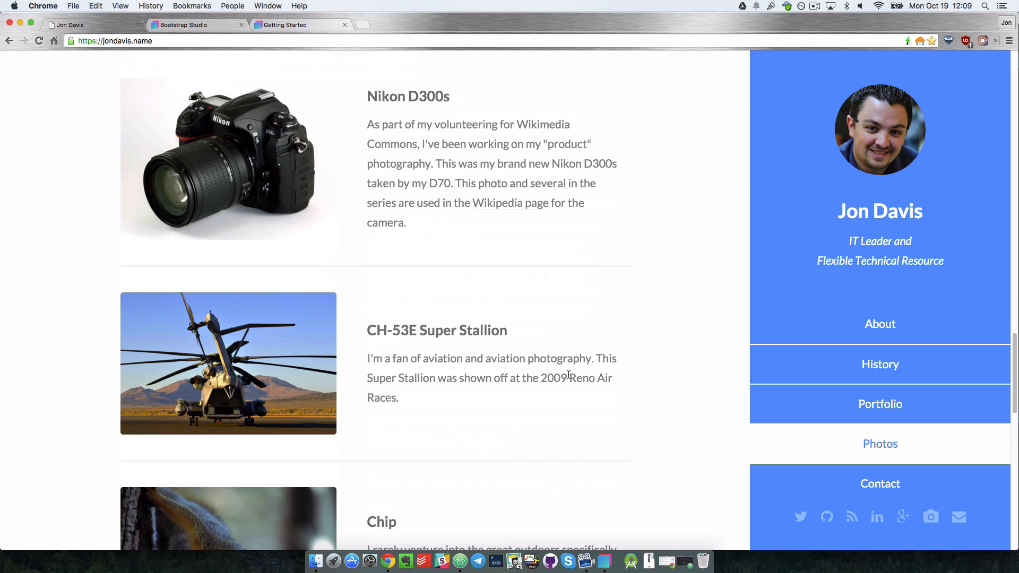
Switch back to Bootstrap Studio and start exporting the Getting Started design
key("super+Tab")
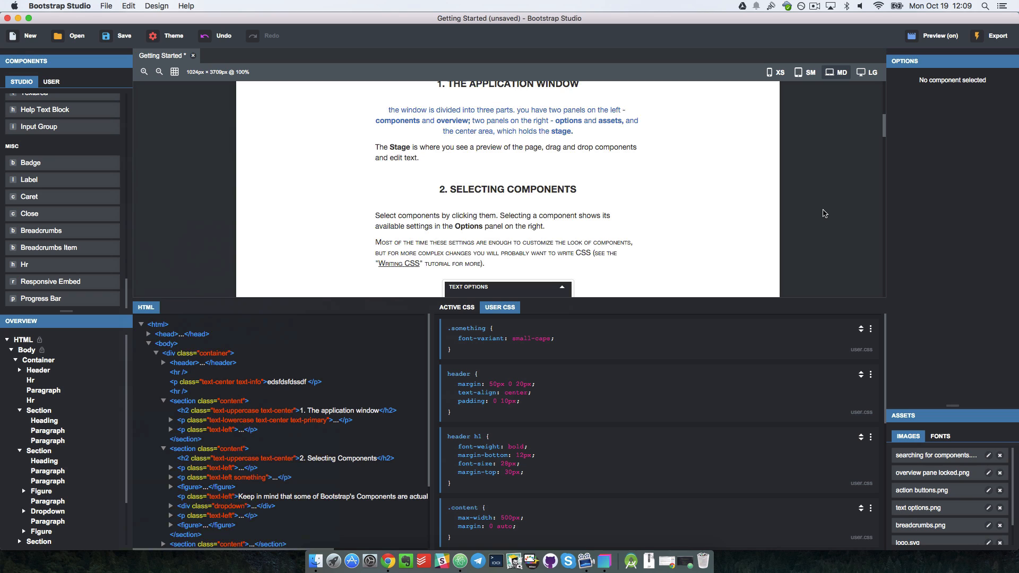
scroll(823, 213, "down", 3)
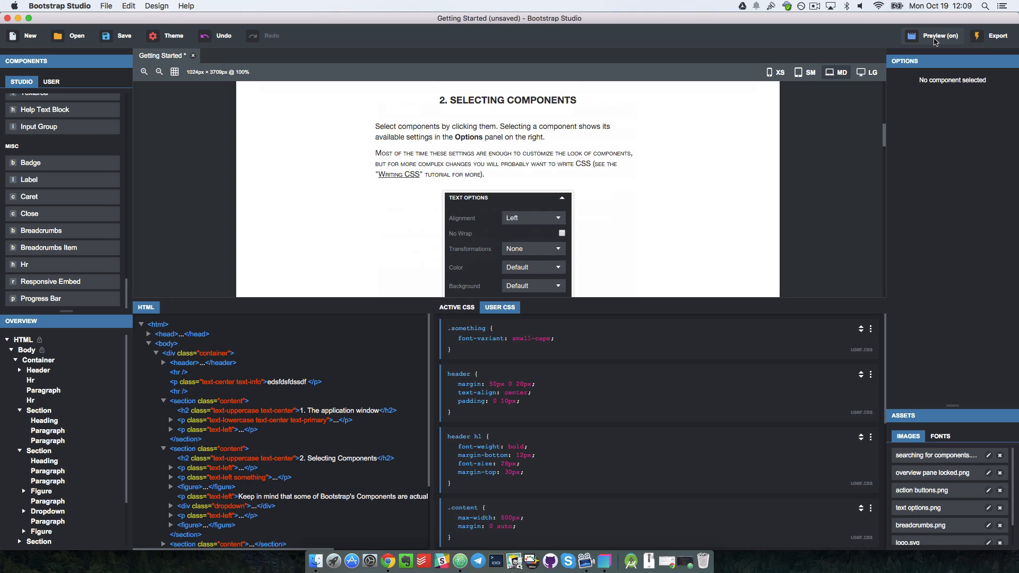
left_click(995, 38)
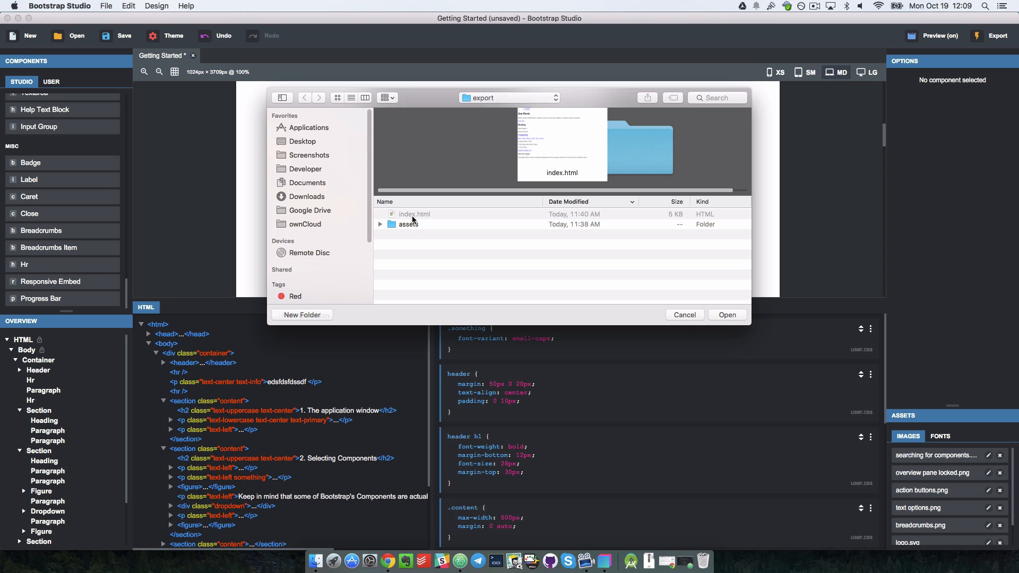
Switch to Atom, restore its minimized window, and examine the code of the previously exported index.html
key("super+Tab")
key("super+Tab")
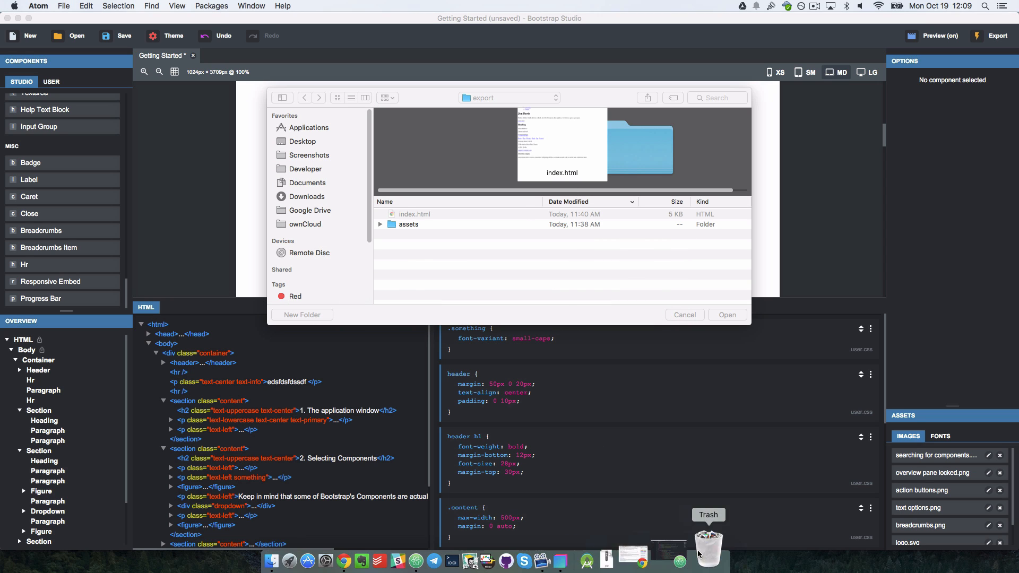
left_click(689, 560)
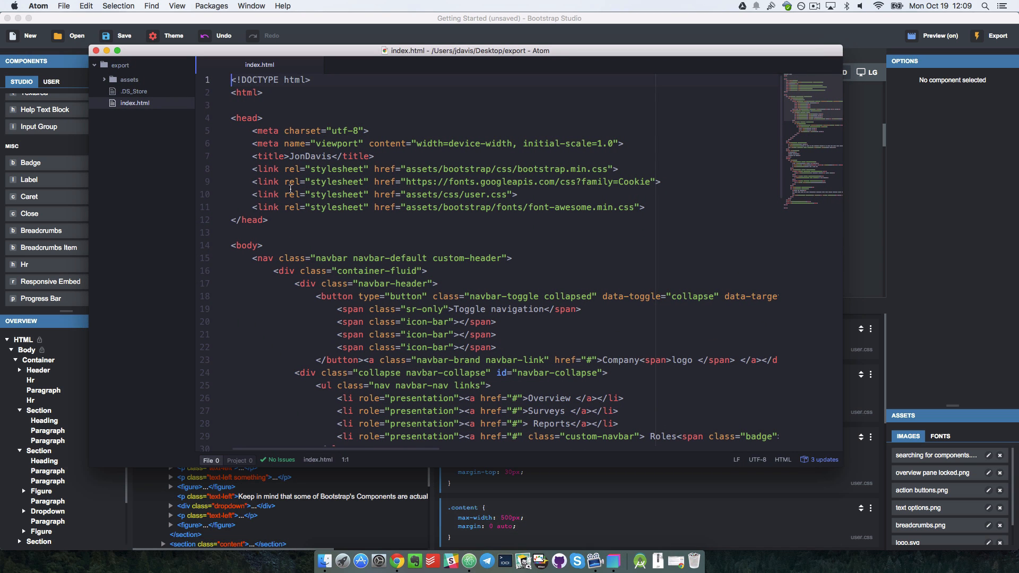
scroll(387, 258, "down", 15)
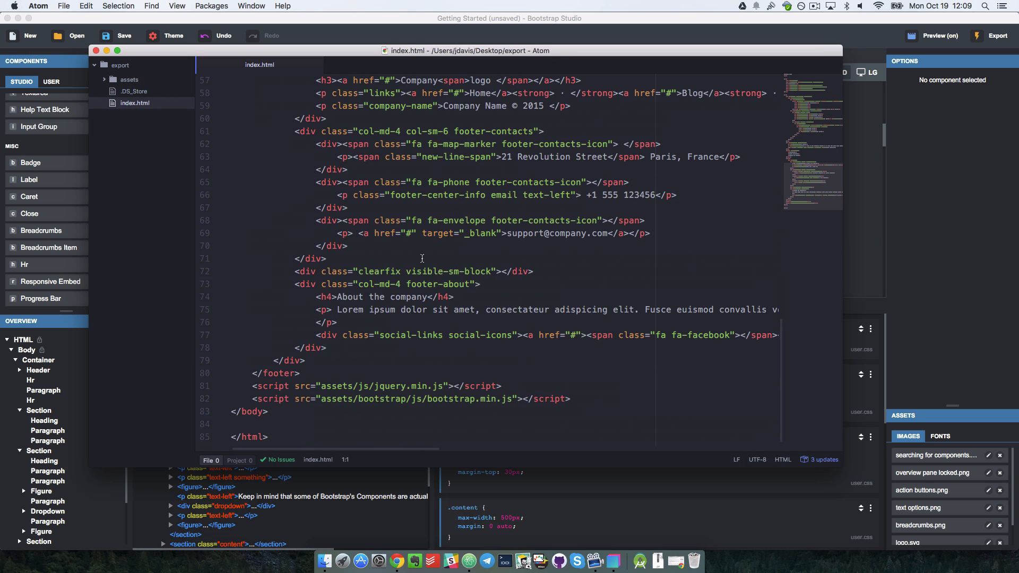
Switch to Finder, open the existing index.html from the export folder in Chrome, look over the page, and close it
key("super+Tab")
key("super+Tab")
key("super+Tab")
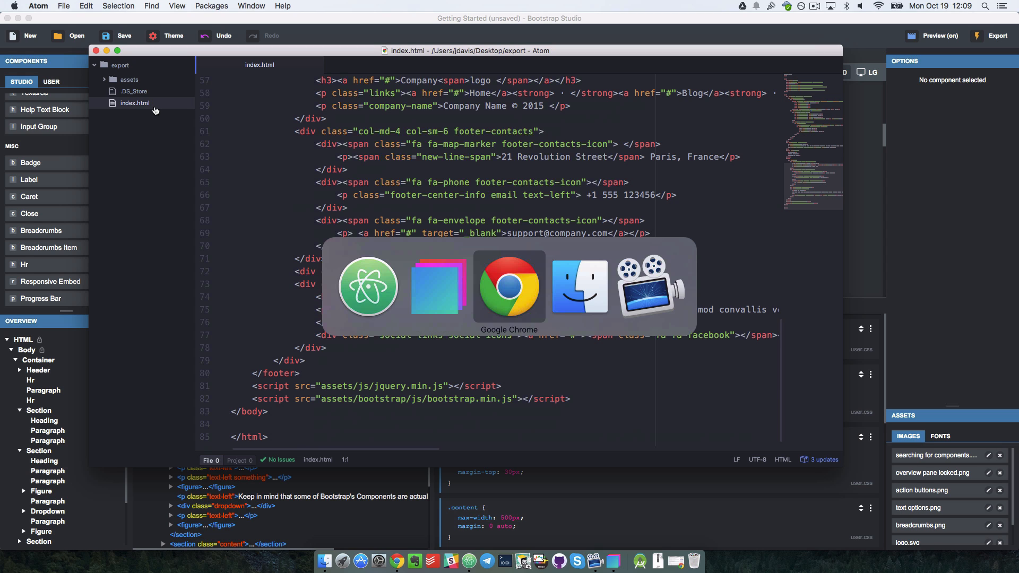
double_click(217, 228)
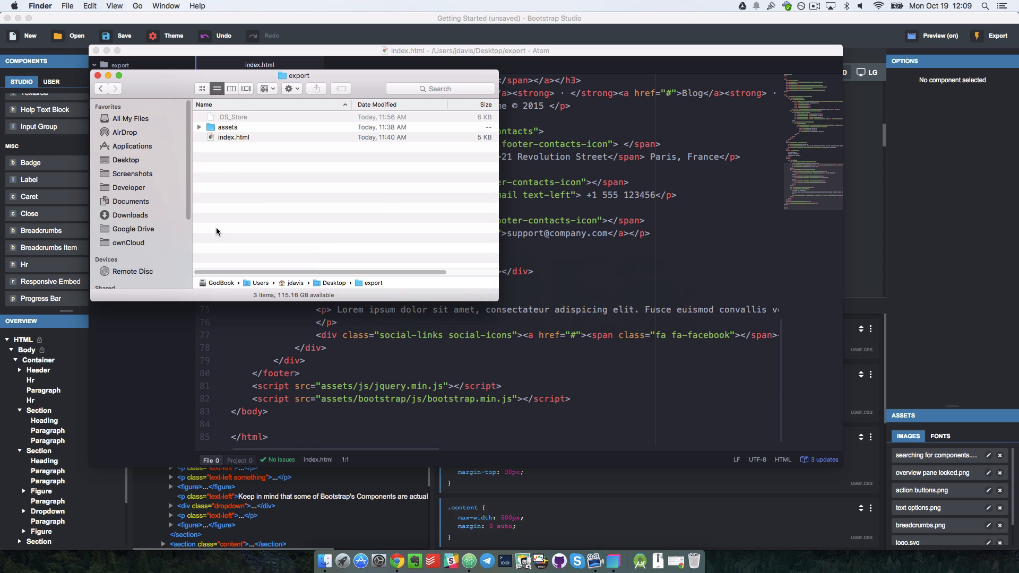
double_click(234, 137)
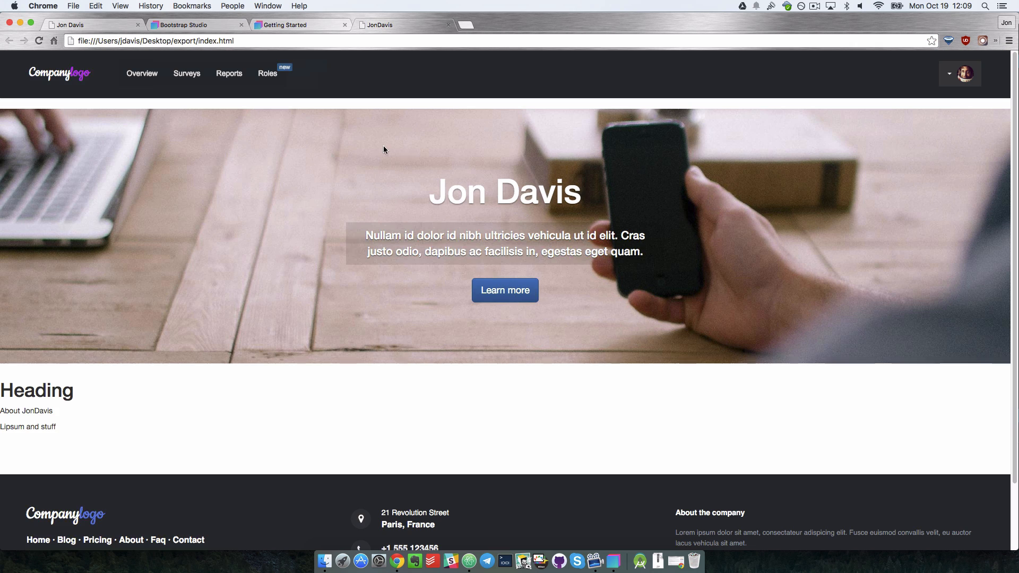
scroll(387, 256, "down", 3)
scroll(387, 256, "up", 3)
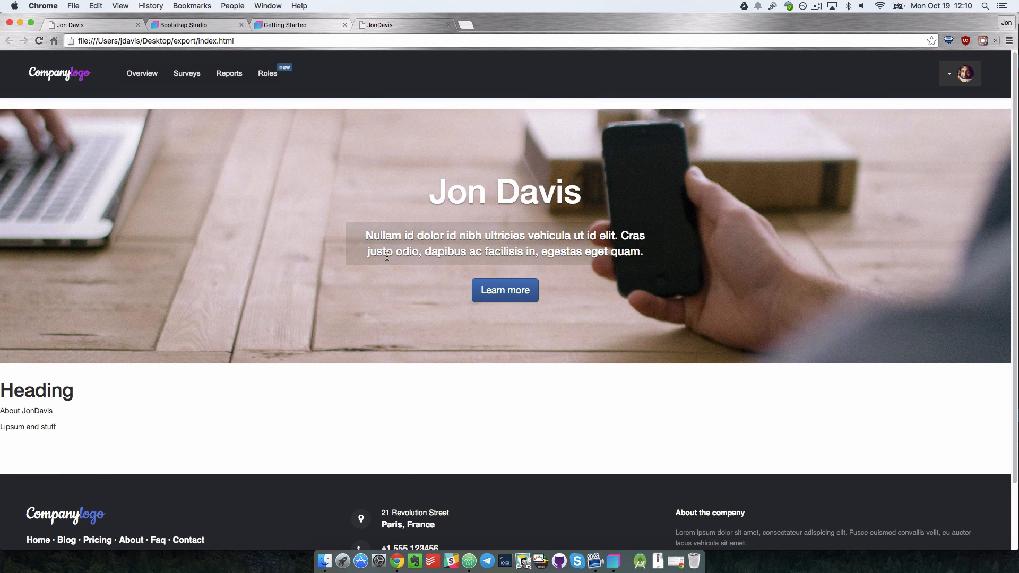
key("super+w")
key("super+Tab")
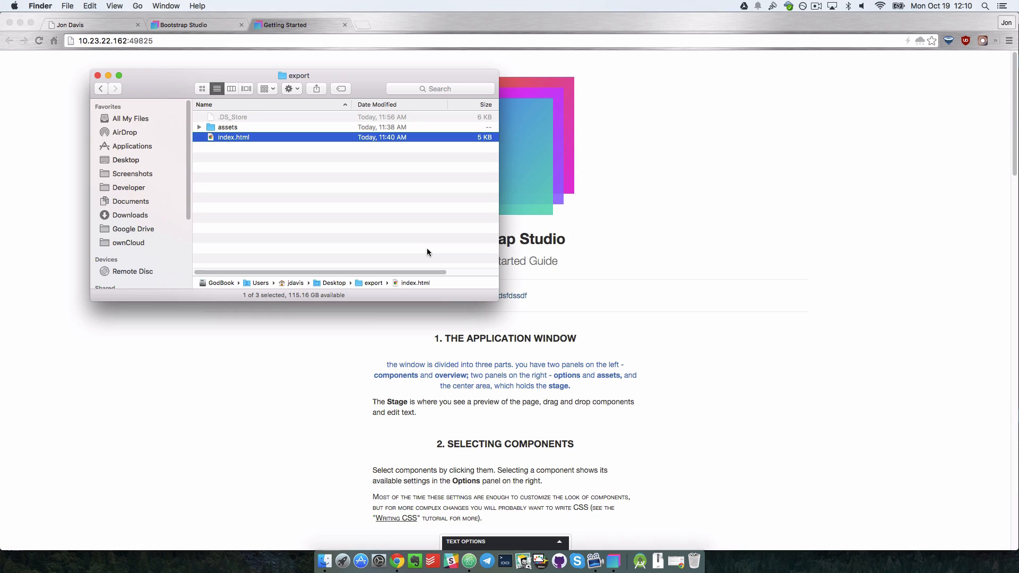
Return to Bootstrap Studio and export the Getting Started design into the export folder on the desktop
key("super+Tab")
key("super+Tab")
key("super+Tab")
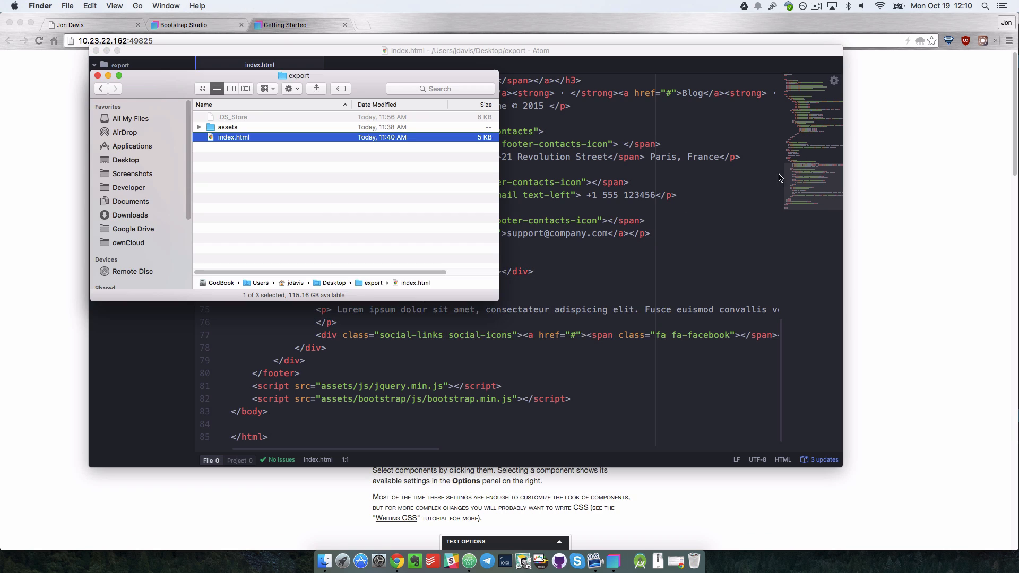
key("super+Tab")
key("super+Tab")
key("super+Tab")
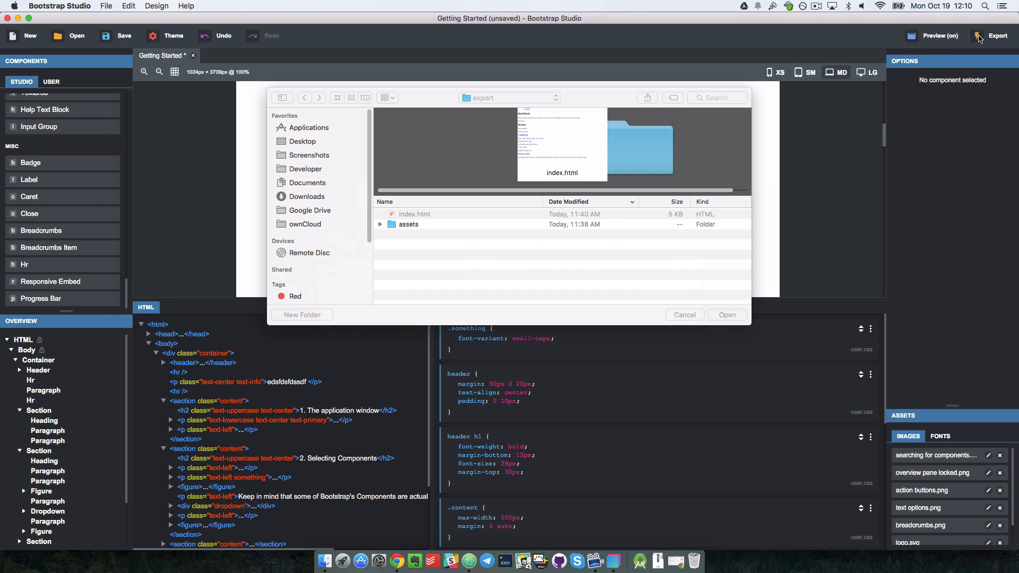
left_click(424, 231)
left_click(721, 315)
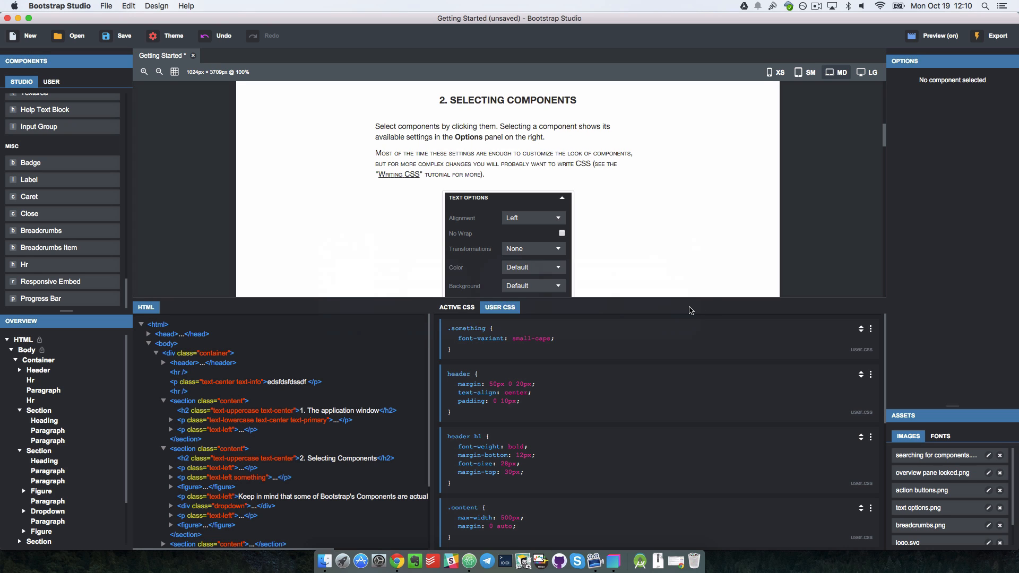
Open the newly exported index.html from Finder in Chrome, look over the Getting Started page, and close its tab
key("super+Tab")
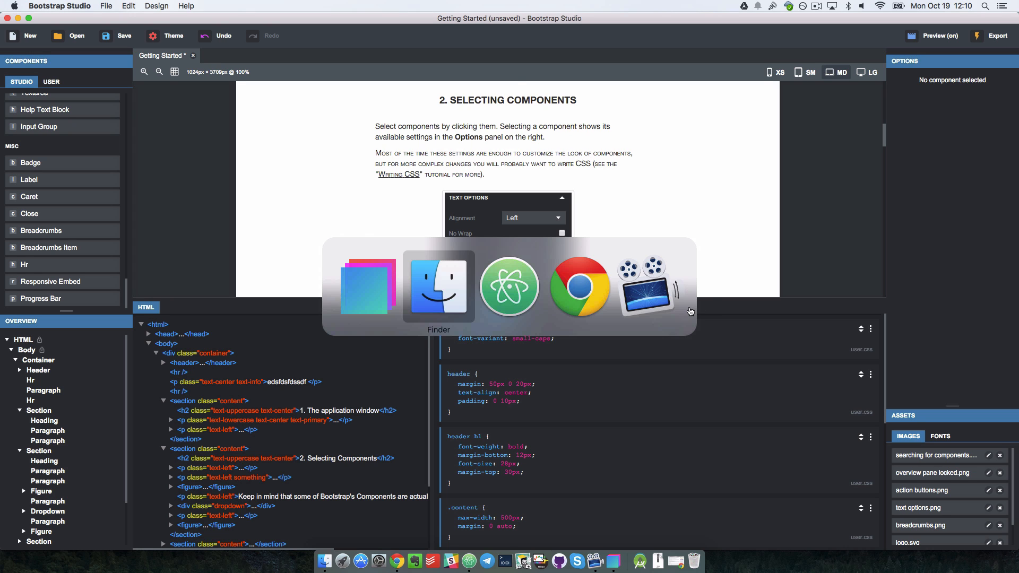
double_click(280, 137)
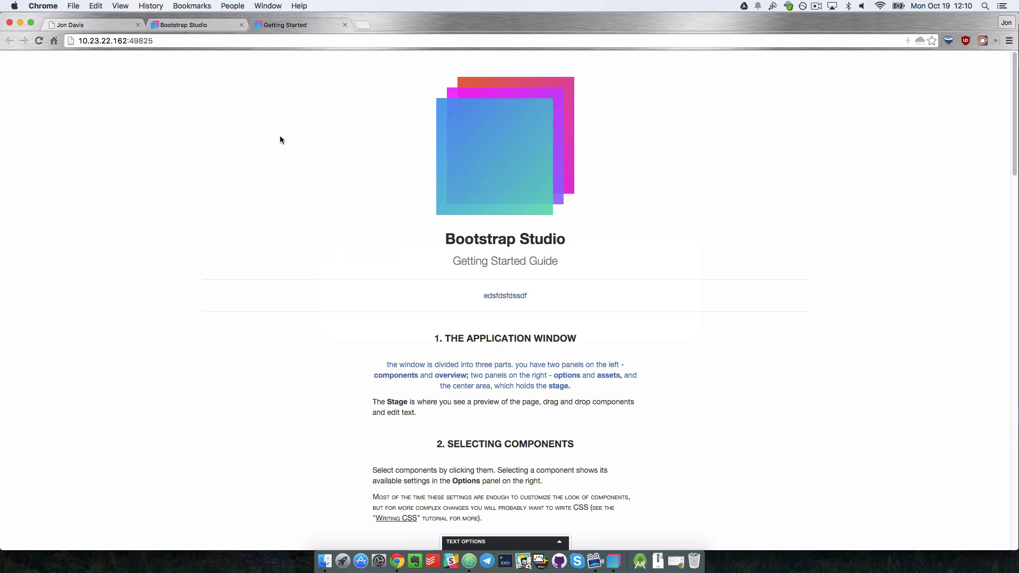
scroll(504, 292, "down", 5)
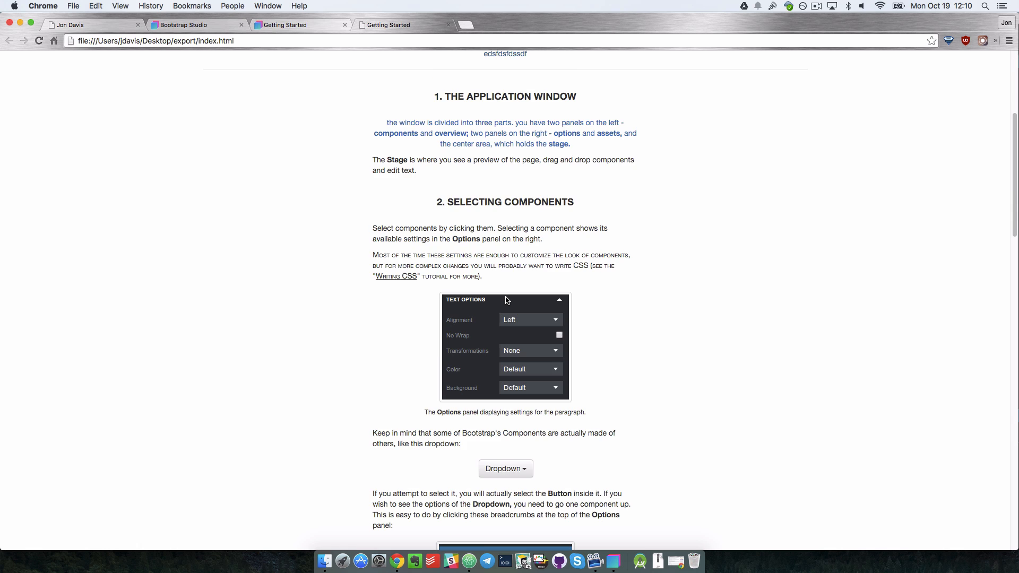
scroll(505, 296, "up", 5)
key("super+w")
key("super+Tab")
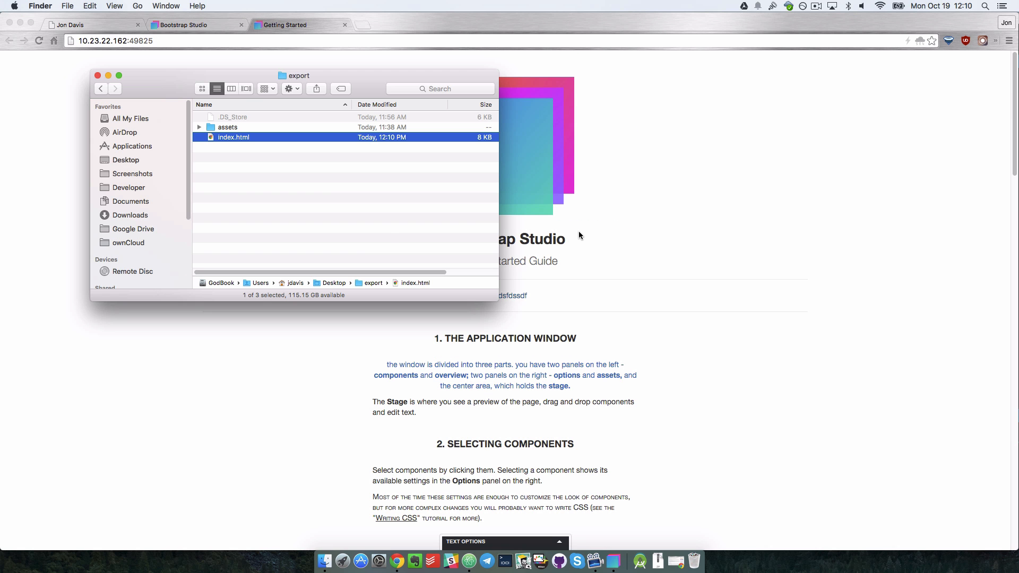
left_click(384, 229)
key("super+a")
left_click(254, 191)
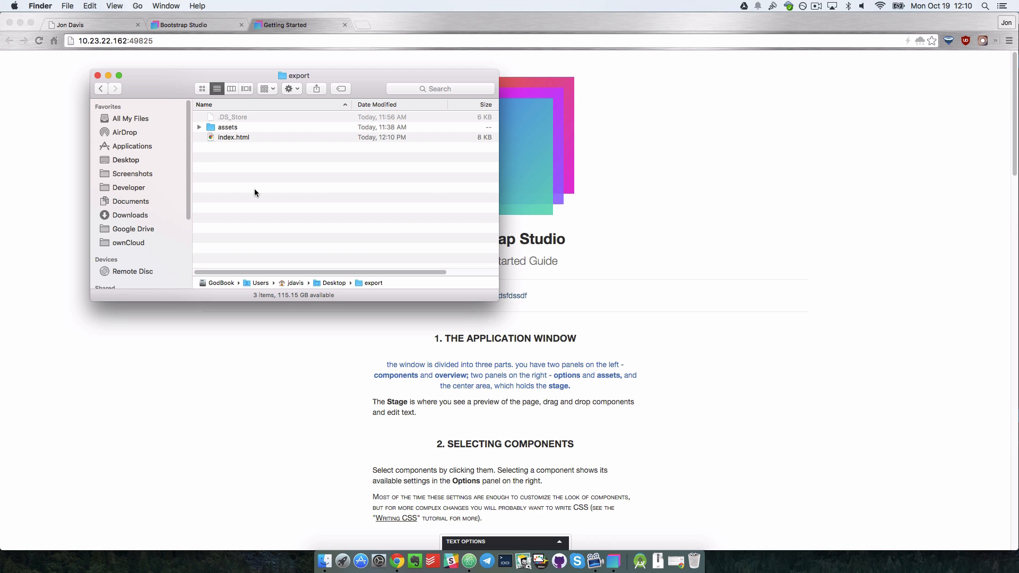
Switch to Atom and insert the text asdfsfdasd before the DOCTYPE declaration in the exported index.html
key("super+Tab")
key("super+Tab")
key("super+Tab")
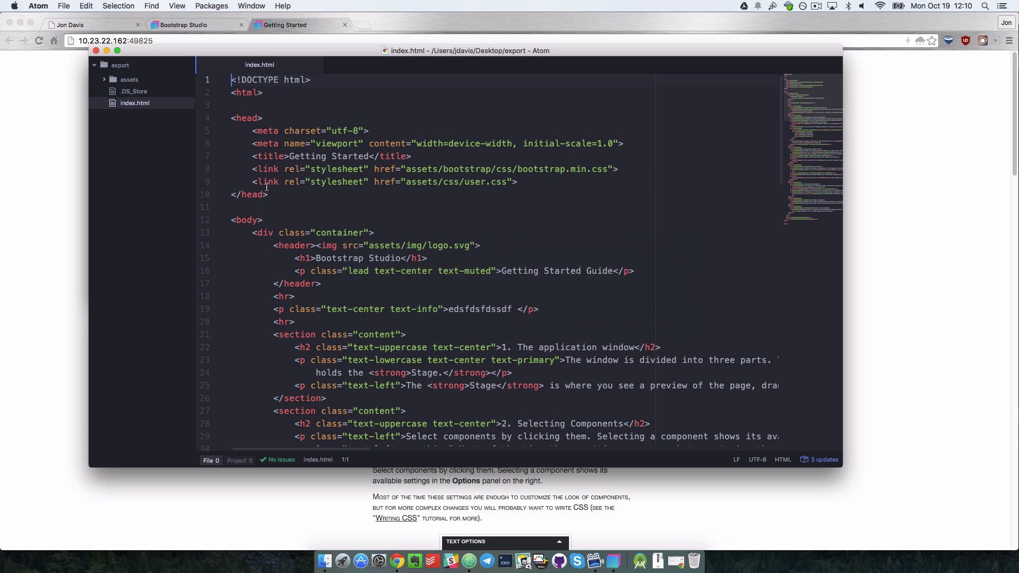
type("asdfsfdasd")
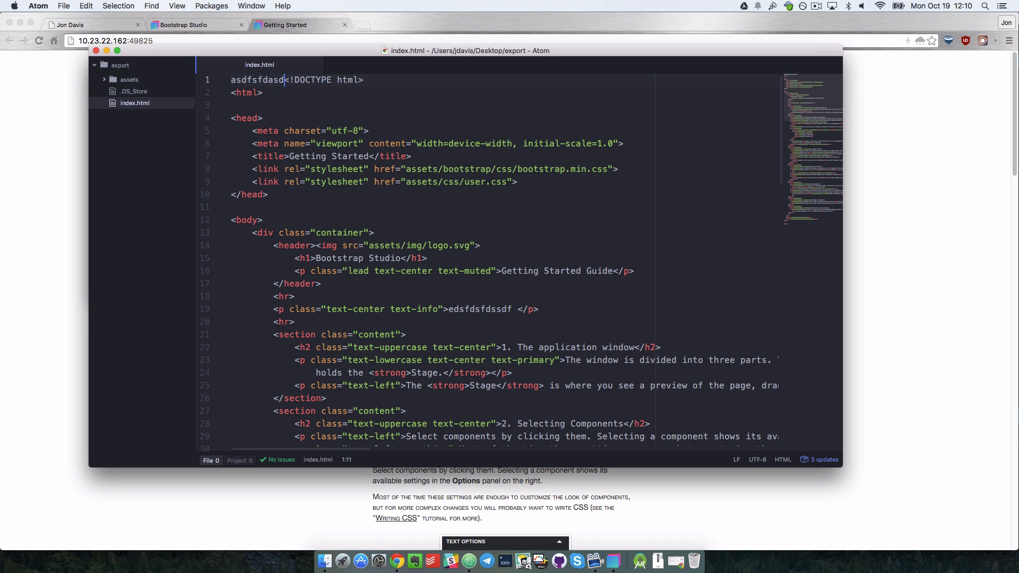
Save the edited index.html, then switch to Bootstrap Studio and export the design again into the export folder
key("super+s")
key("super+a")
key("super+Tab")
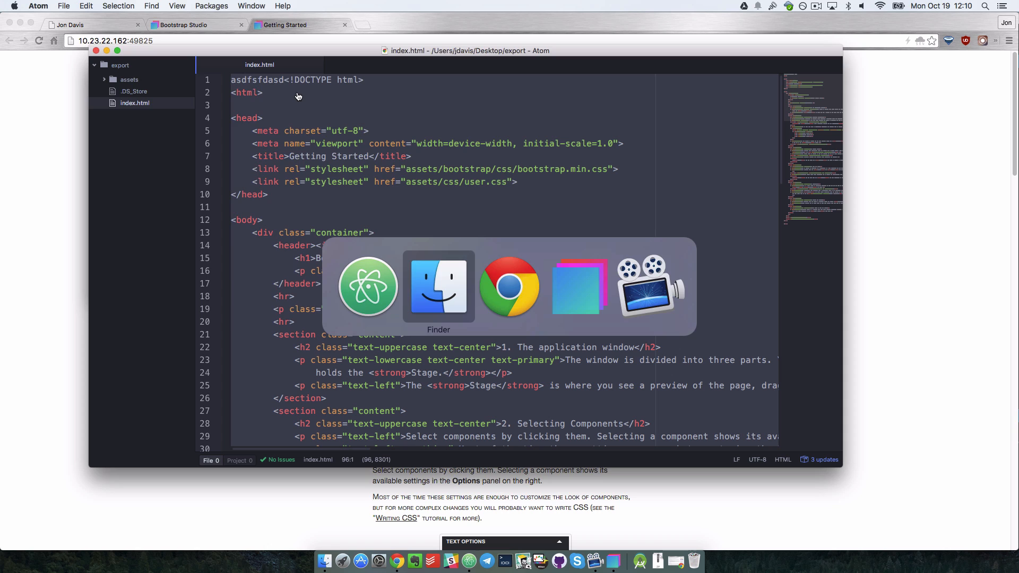
key("super+Tab")
key("super+Tab")
key("super+Tab")
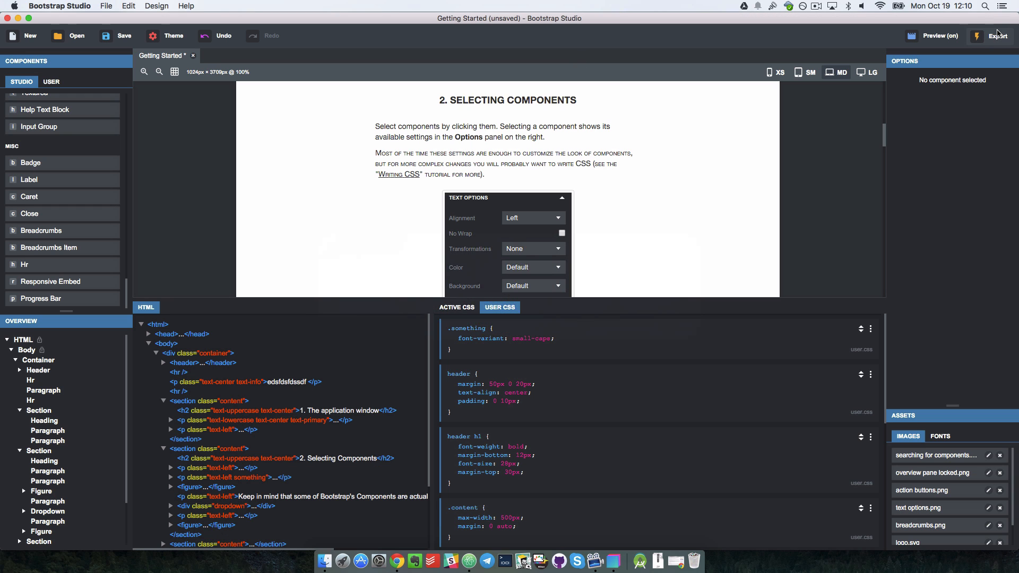
left_click(998, 34)
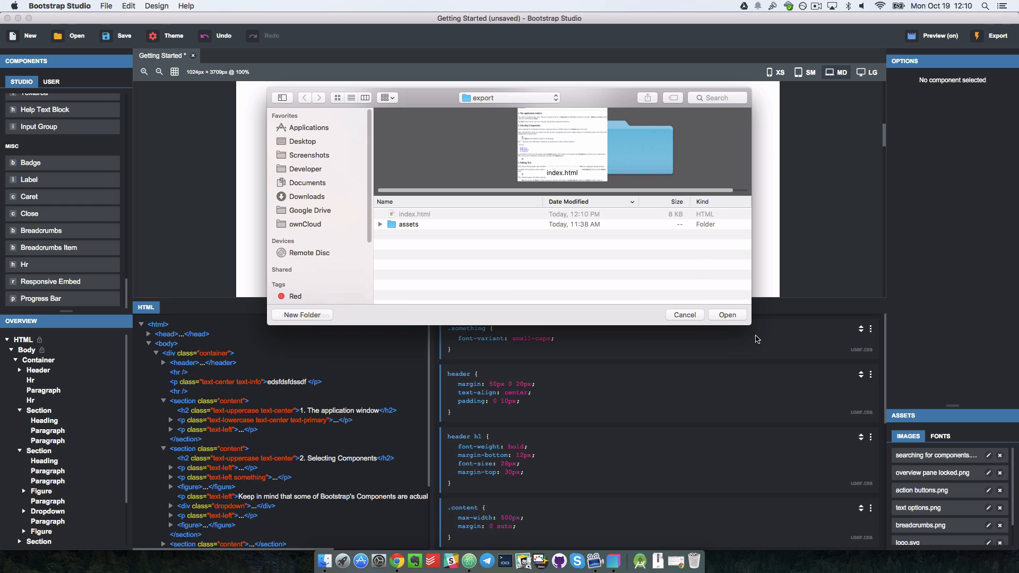
left_click(738, 317)
Switch to Atom and look through the re-exported index.html, including the start of the file
key("super+Tab")
key("super+Tab")
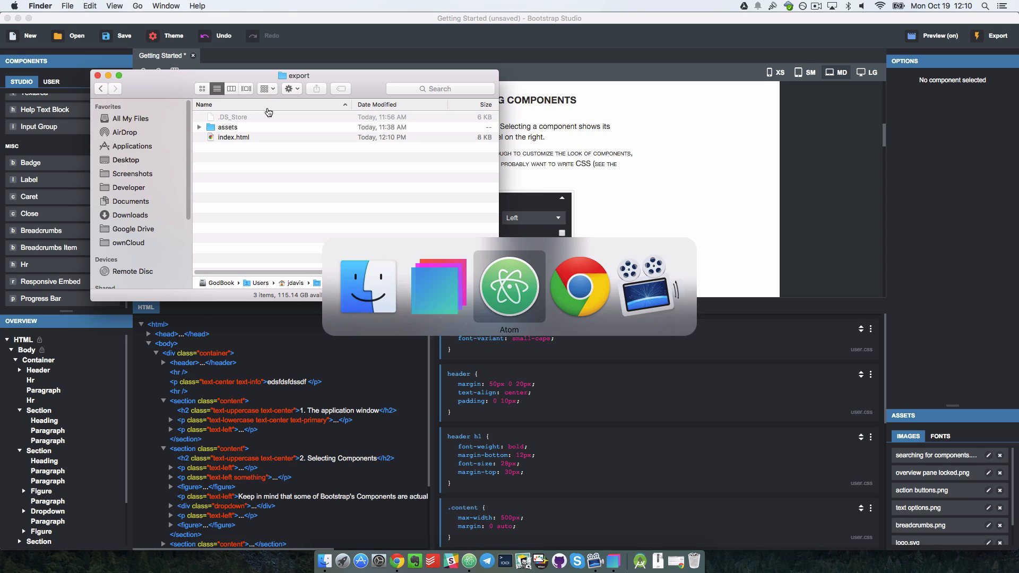
scroll(301, 80, "up", 20)
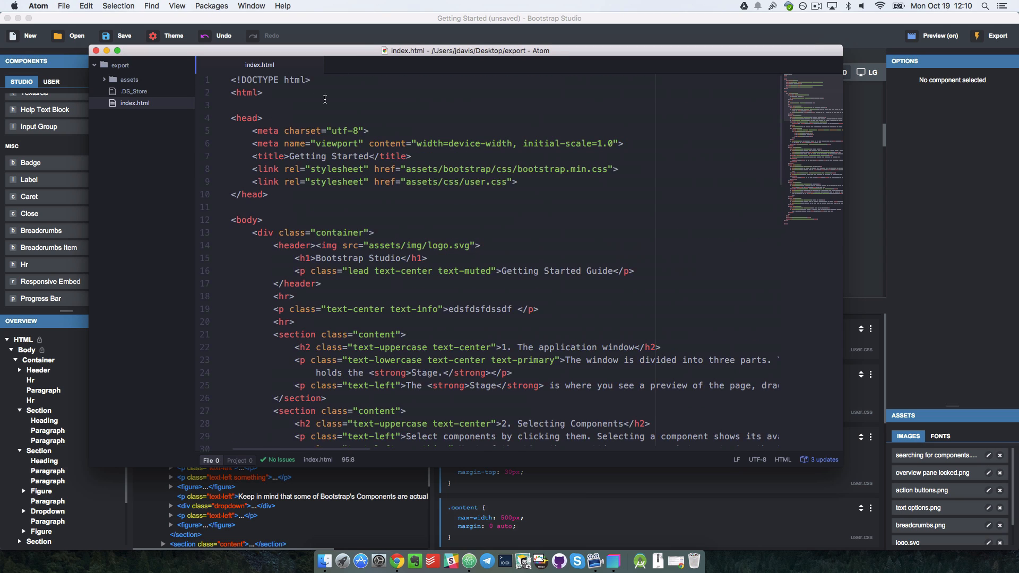
scroll(303, 90, "down", 13)
scroll(304, 102, "up", 6)
scroll(304, 102, "up", 7)
left_click(315, 101)
Switch to Finder, inspect the exported assets folder with its bootstrap css and fonts subfolders, and collapse it again
key("super+Tab")
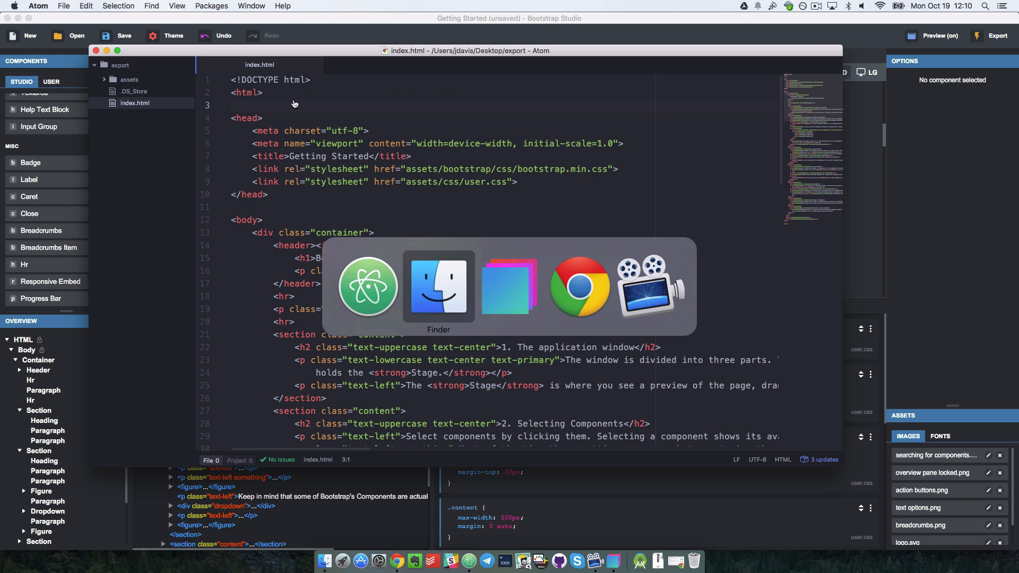
left_click(199, 127)
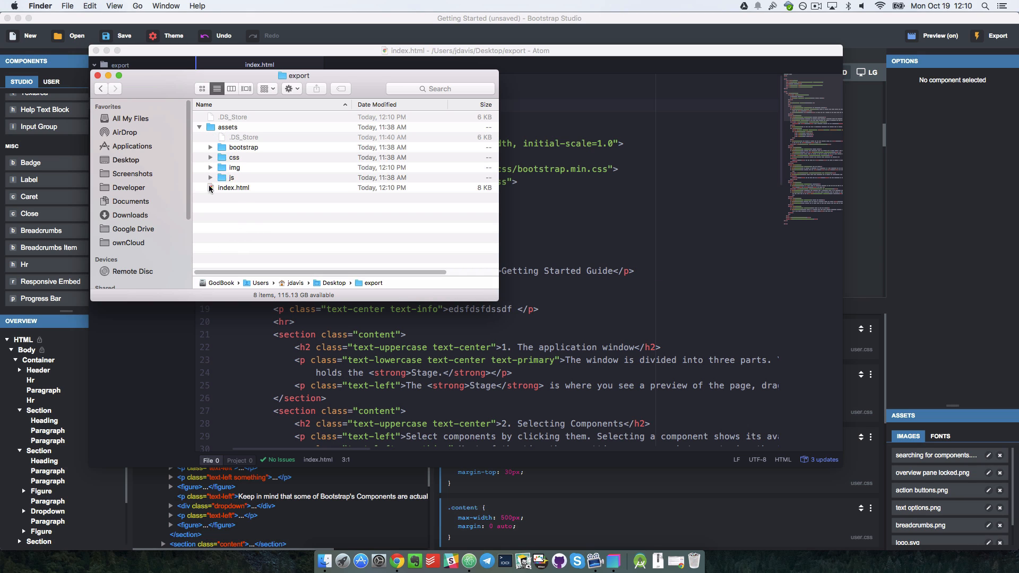
left_click(210, 147)
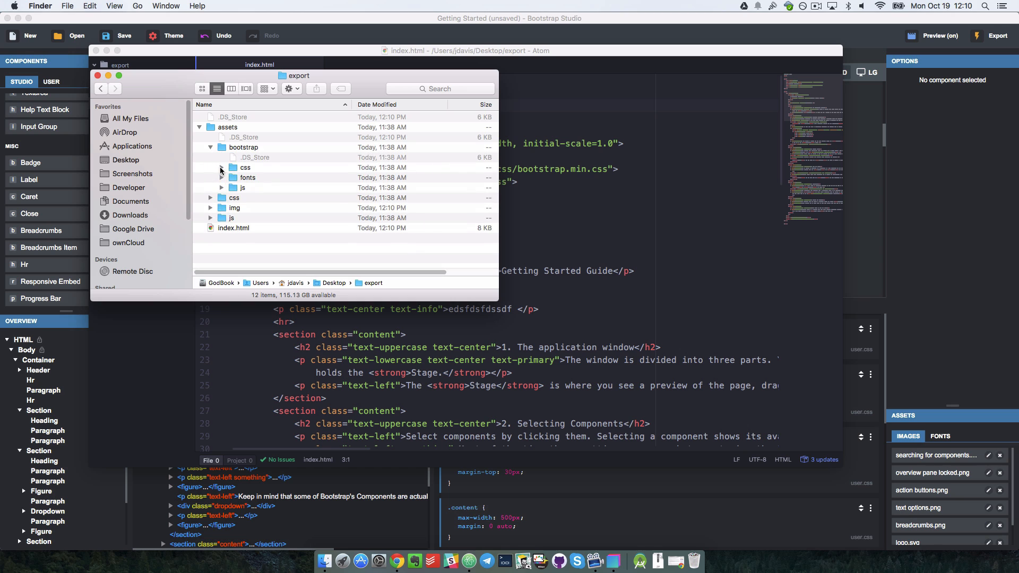
left_click(221, 167)
left_click(222, 167)
left_click(221, 177)
left_click(221, 177)
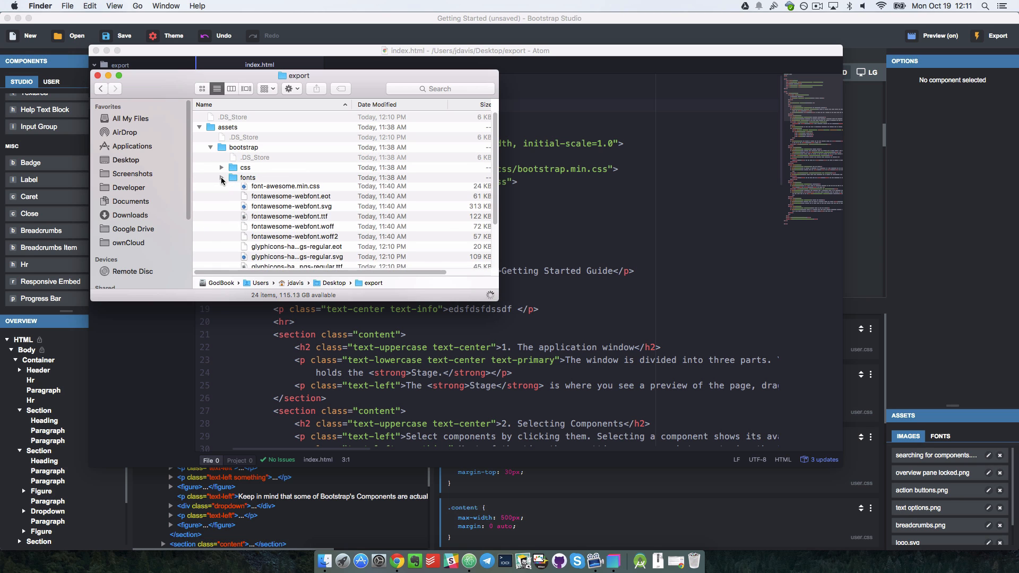
left_click(199, 127)
left_click(197, 127)
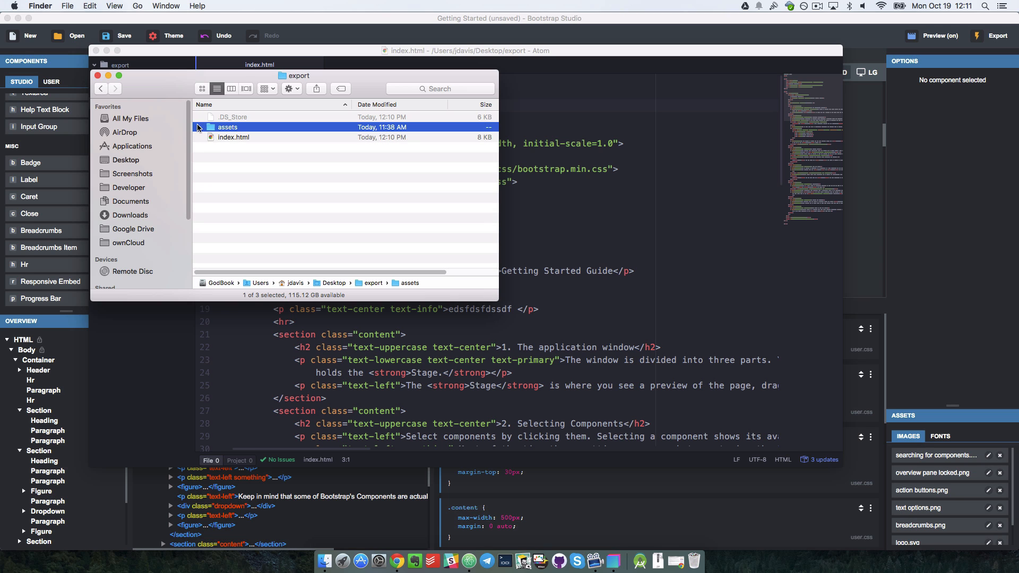
left_click(197, 127)
Return to Atom, open user.css from the assets/css folder, and look through its style rules
left_click(579, 183)
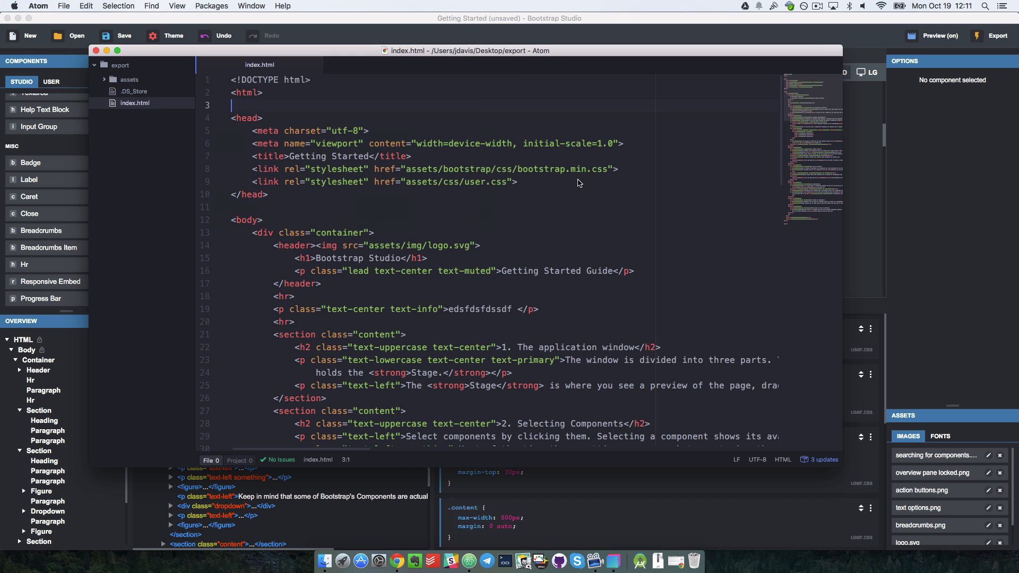
left_click(104, 80)
left_click(114, 104)
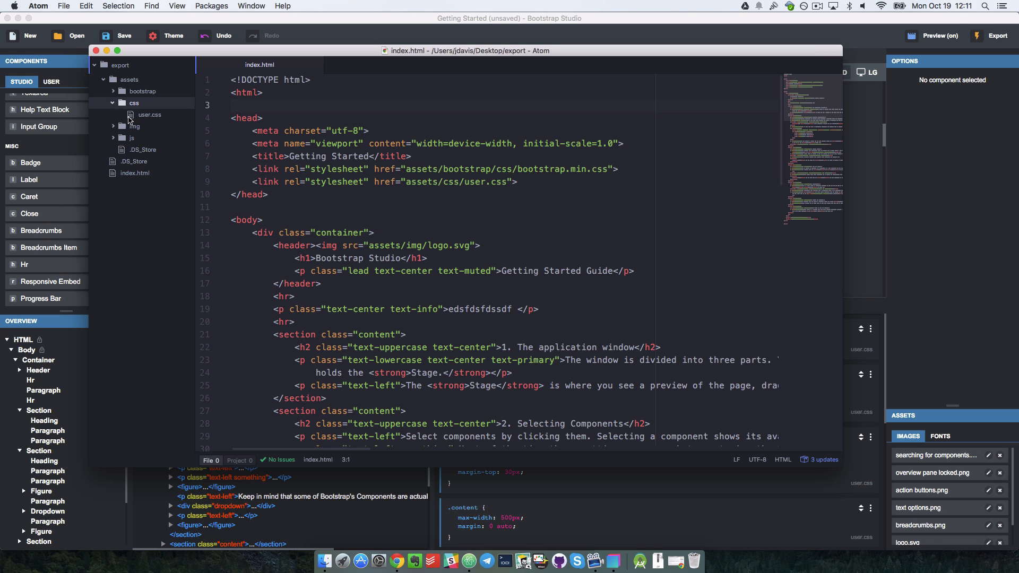
left_click(130, 117)
scroll(486, 136, "down", 5)
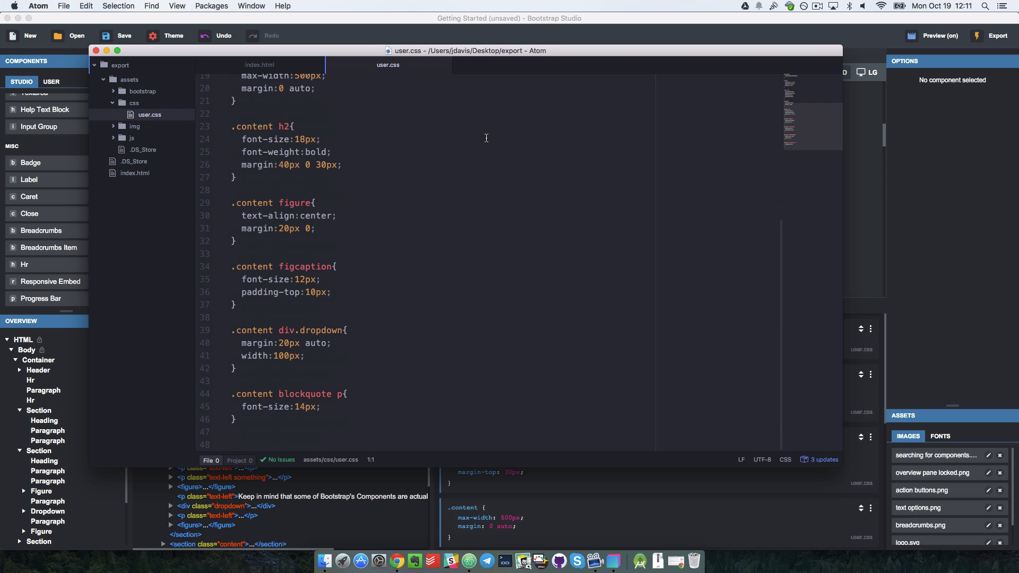
scroll(486, 138, "up", 5)
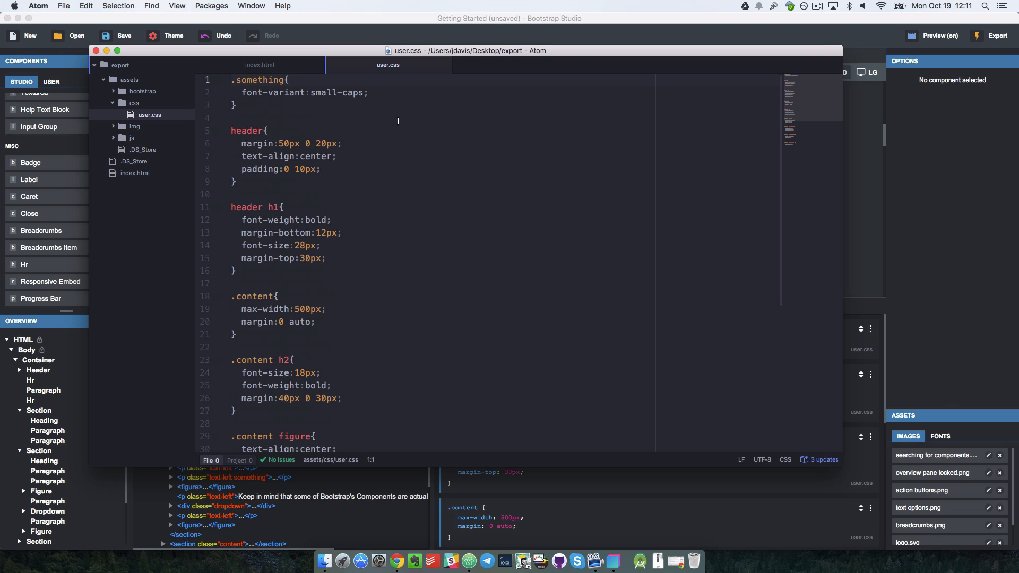
scroll(397, 143, "down", 5)
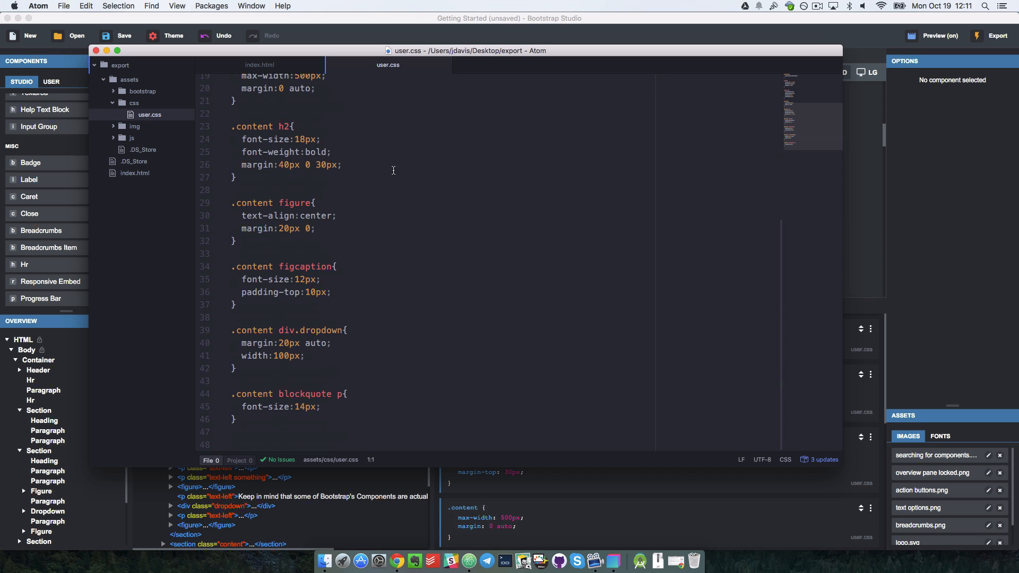
Highlight all rules in user.css from the last one up to the first, and clear the selection
left_click(276, 427)
left_click_drag(275, 427, 244, 21)
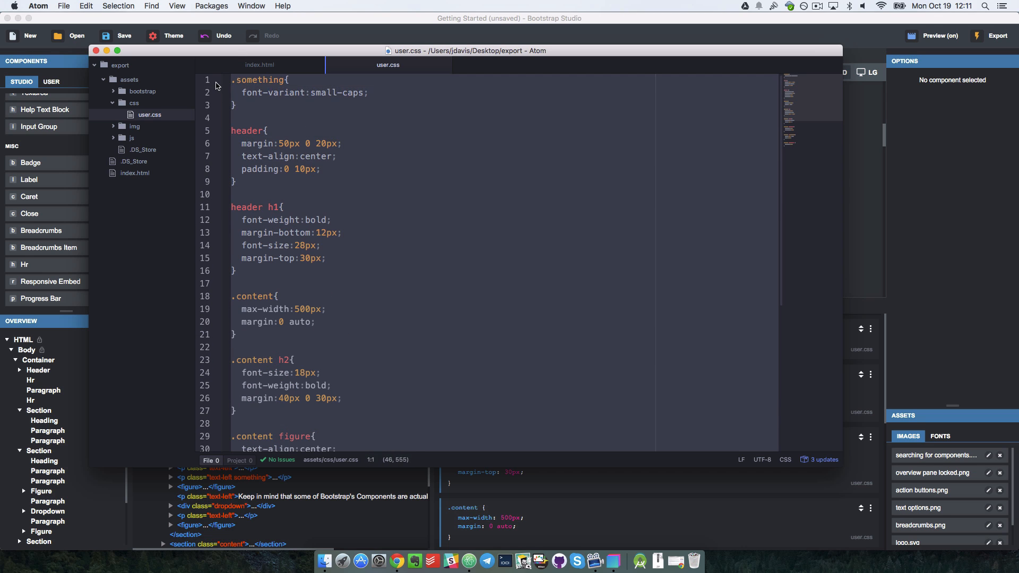
scroll(326, 199, "down", 5)
left_click(265, 416)
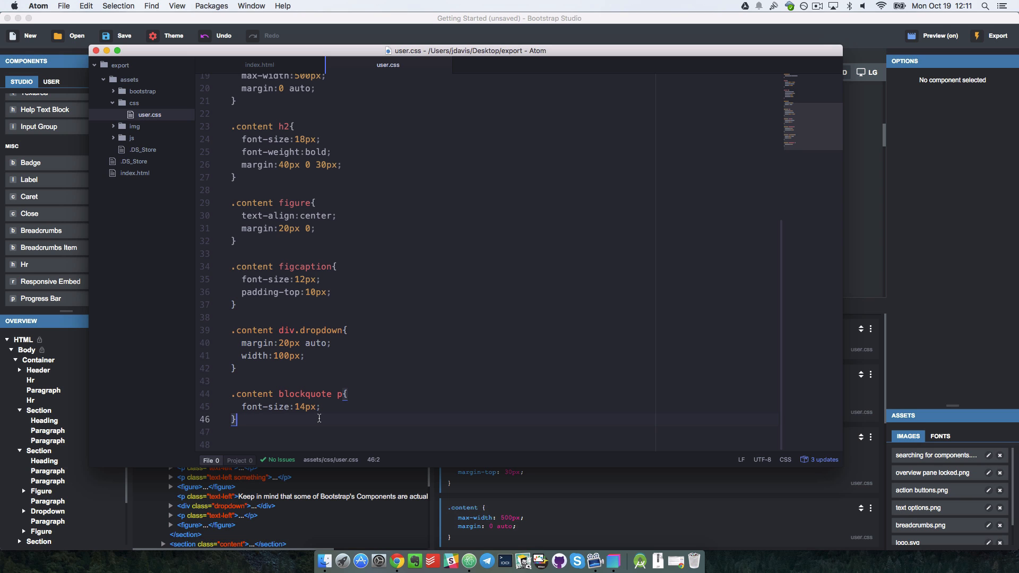
Switch to Bootstrap Studio and look at the Getting Started design with its user CSS
key("super+Tab")
key("super+Tab")
key("super+Tab")
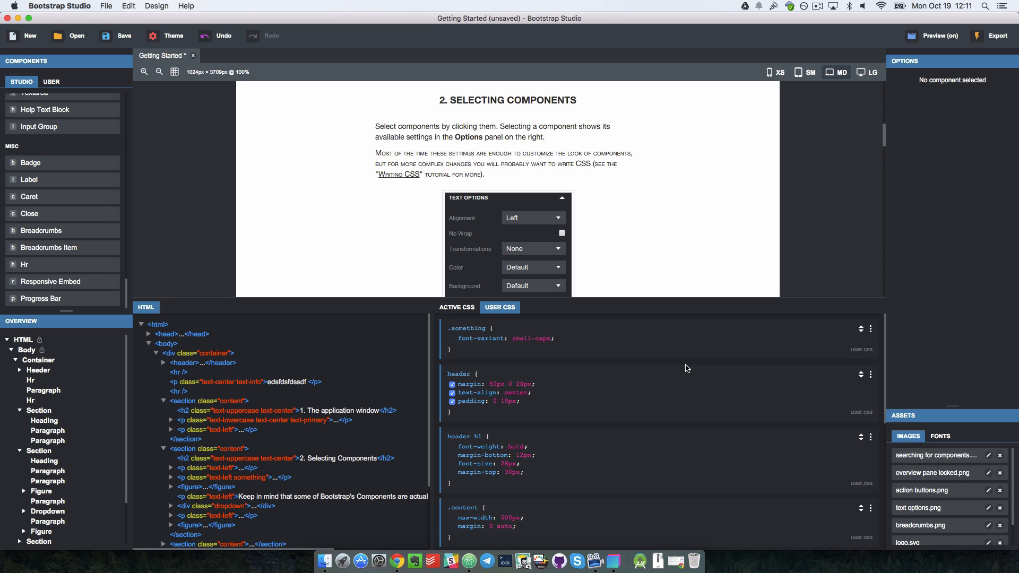
Switch to Chrome, bring up the bootstrapstudio.io page, and view its Purchase section
key("super+Tab")
key("super+Tab")
key("super+Tab")
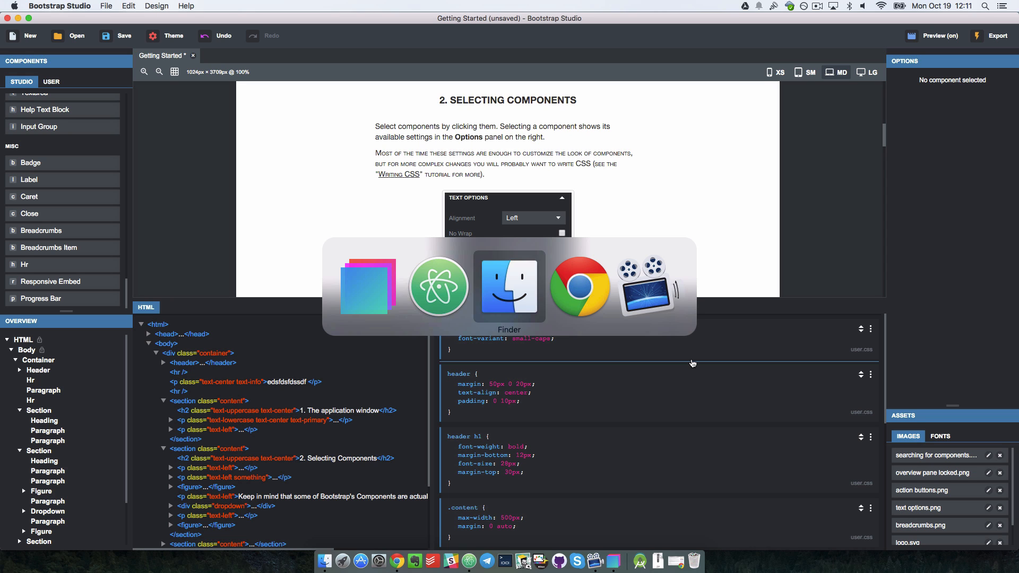
key("super+alt+Left")
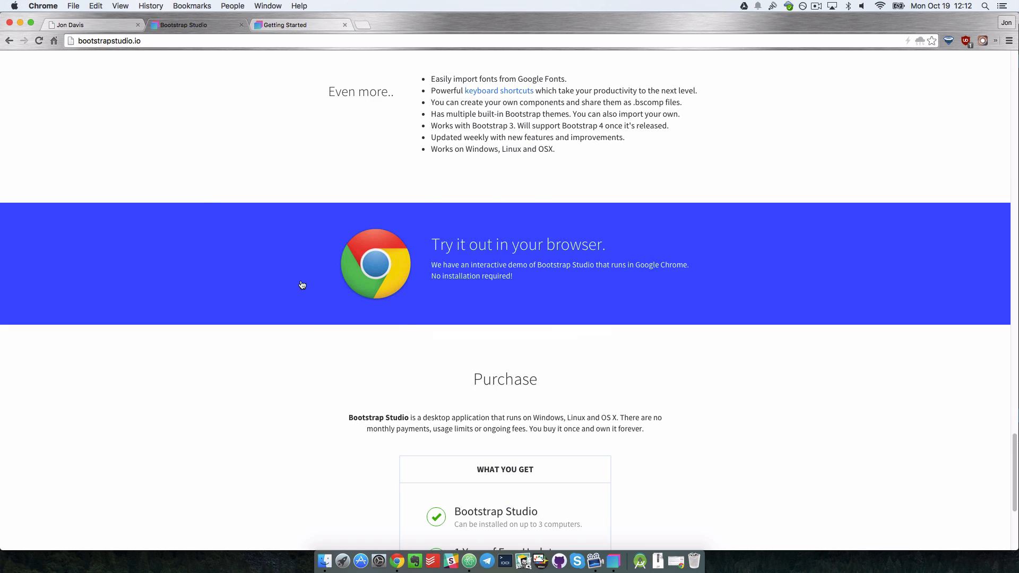
scroll(297, 285, "down", 4)
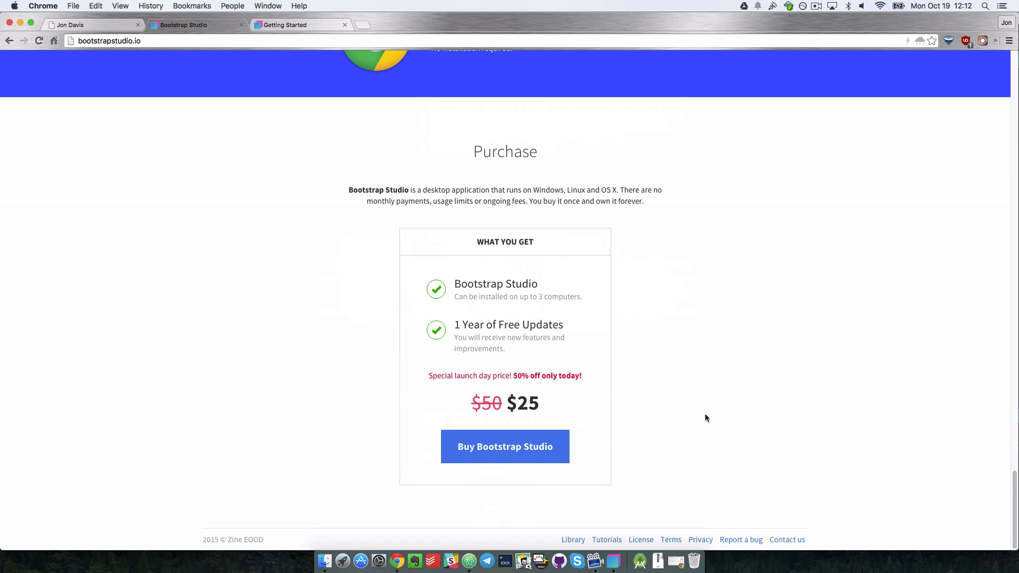